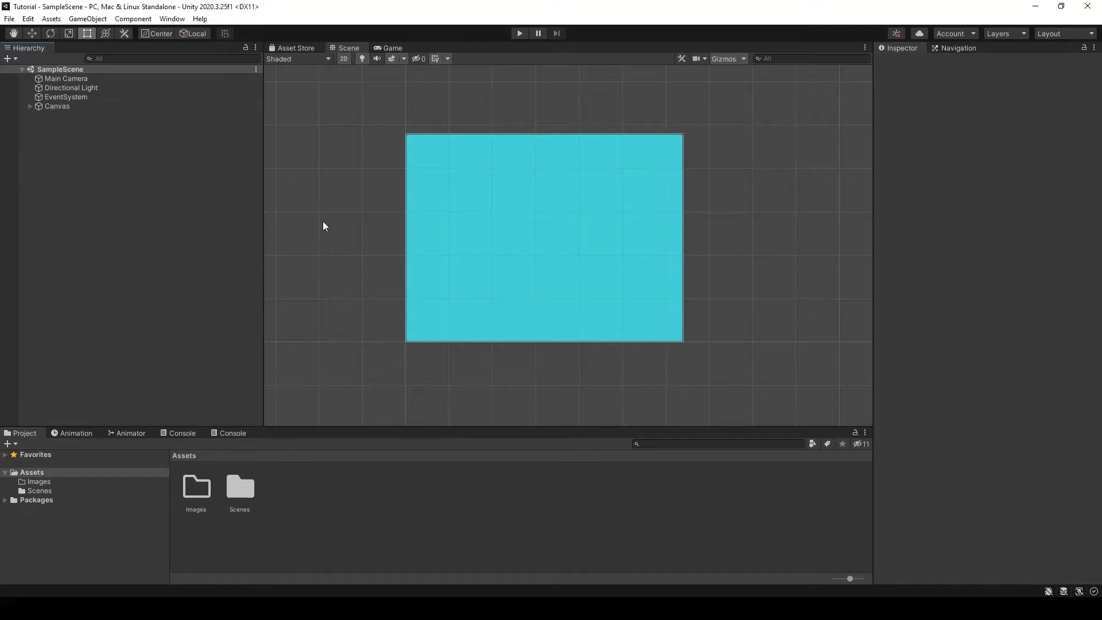
Add a UI Panel as a child of the Canvas's Background object and name it AnchorTutorial
left_click(29, 106)
left_click(58, 115)
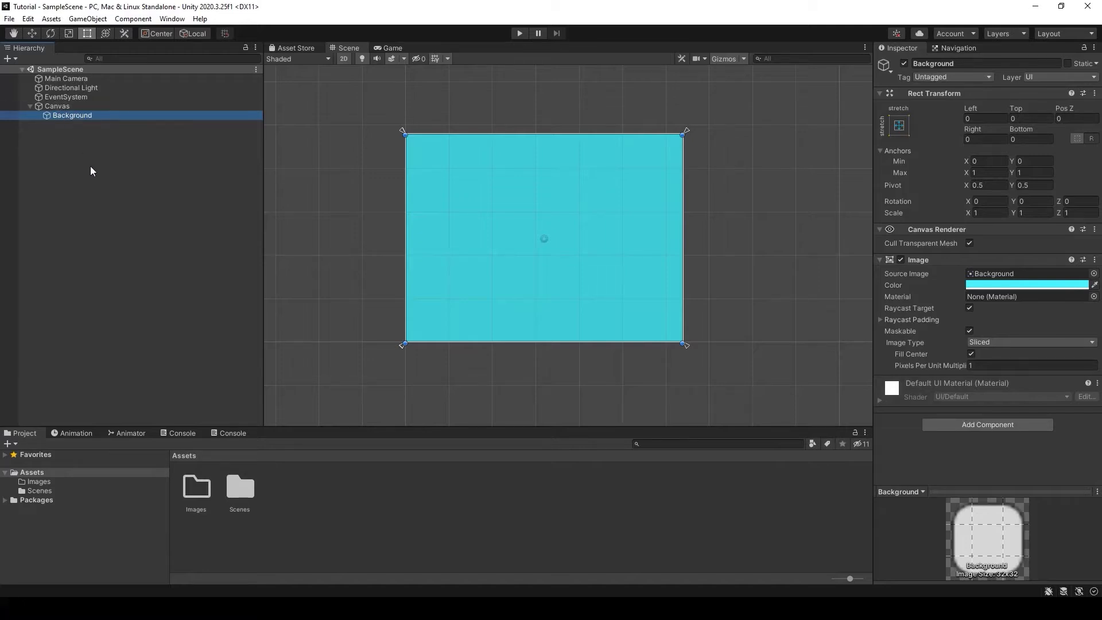
right_click(81, 116)
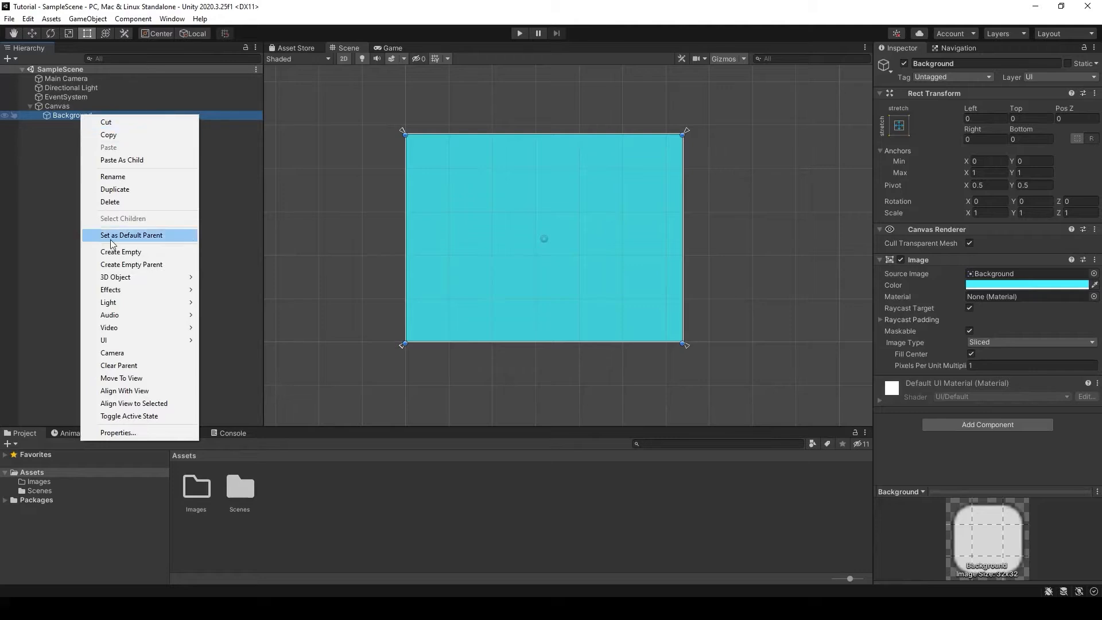
mouse_move(130, 342)
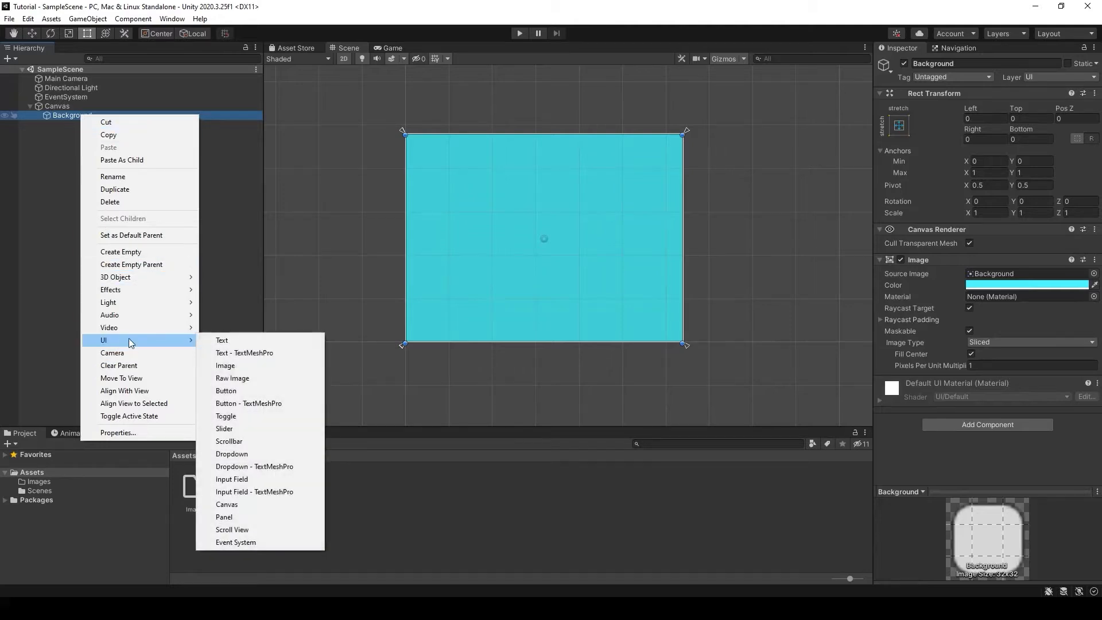
left_click(271, 519)
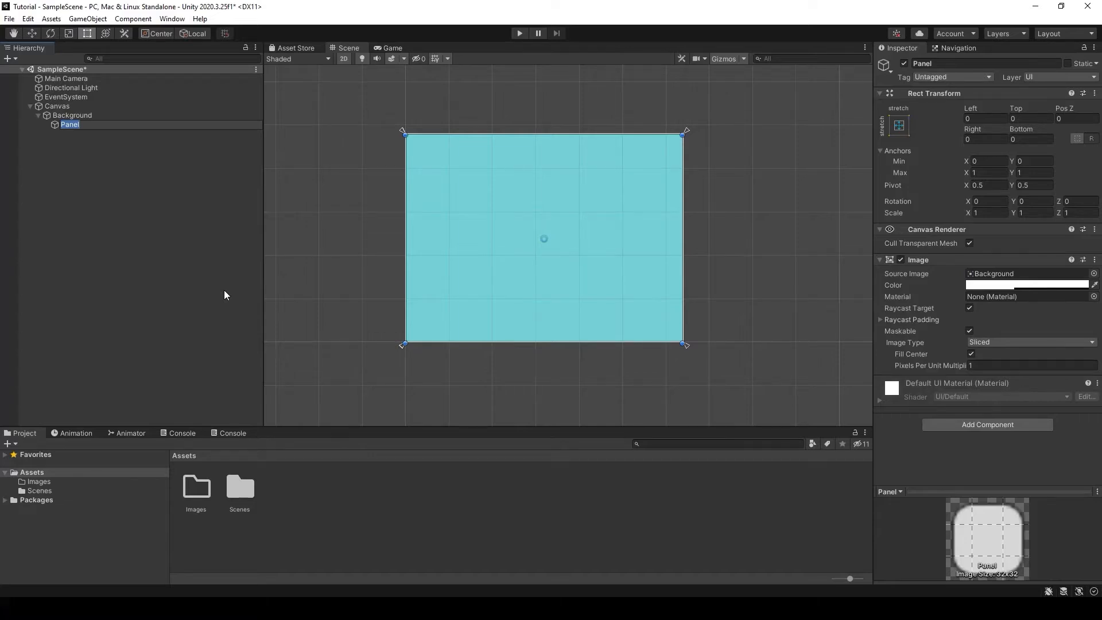
type("AnchorTutorial")
key("Return")
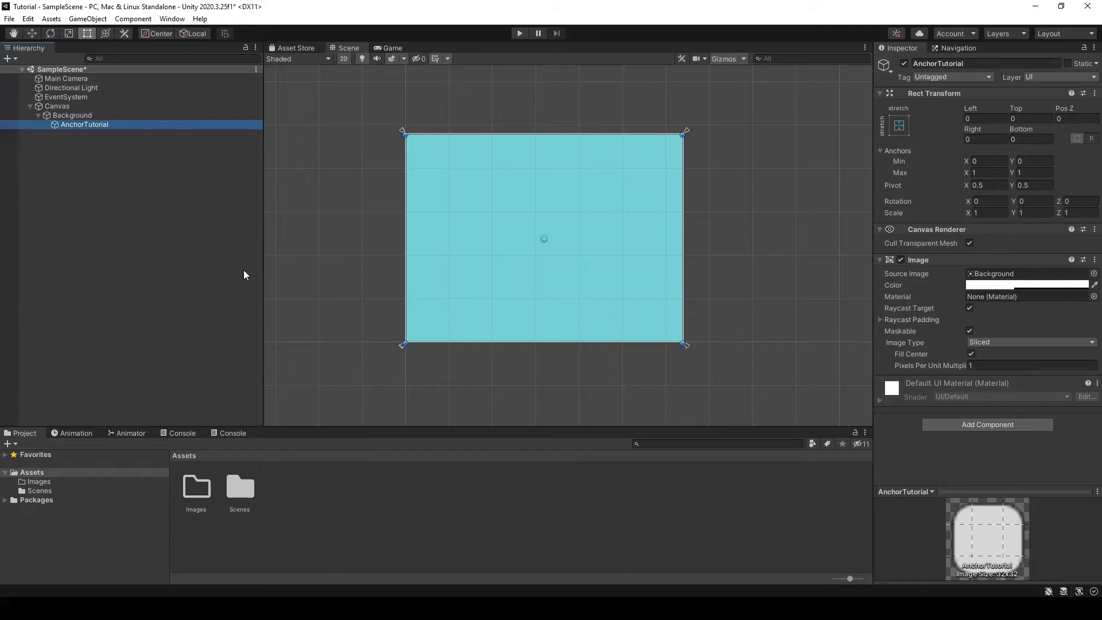
Set the AnchorTutorial panel's anchor preset to middle center
scroll(552, 191, "up", 2)
scroll(439, 122, "up", 4)
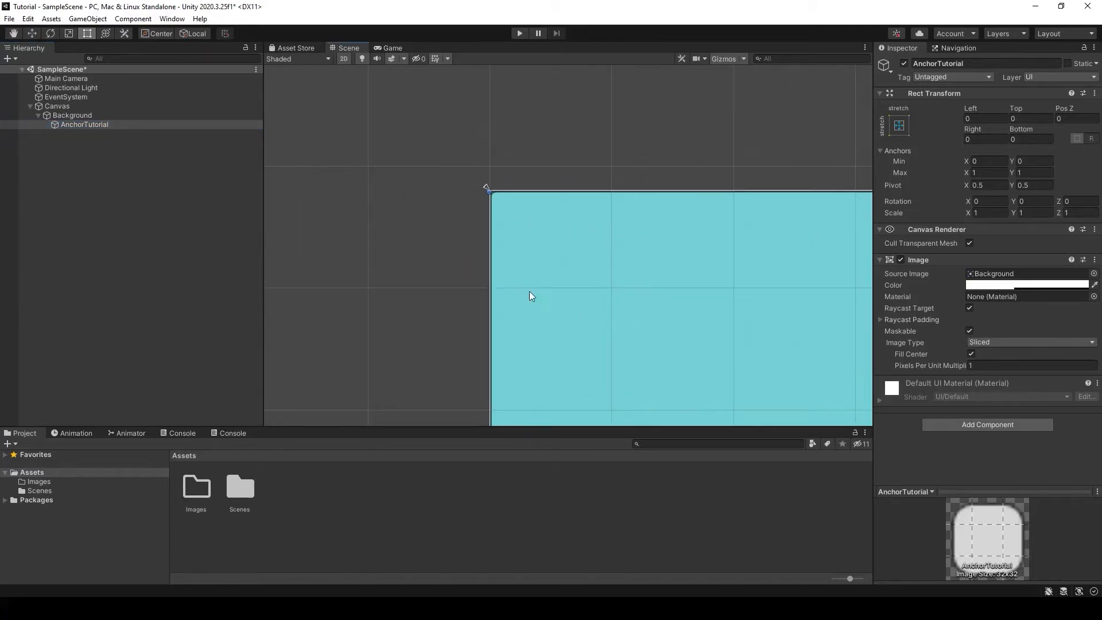
scroll(574, 316, "down", 3)
middle_click_drag(617, 339, 528, 208)
scroll(498, 186, "up", 4)
left_click(900, 134)
left_click(961, 239)
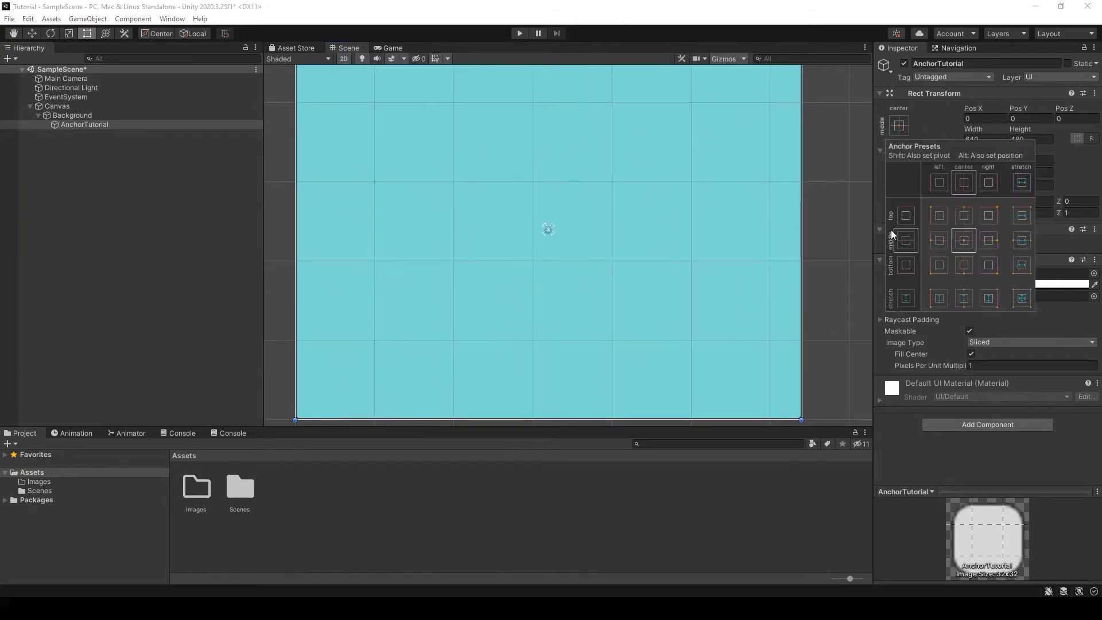
left_click(924, 119)
Examine the anchor marker at the center of the AnchorTutorial panel up close
scroll(495, 283, "up", 3)
scroll(543, 217, "up", 4)
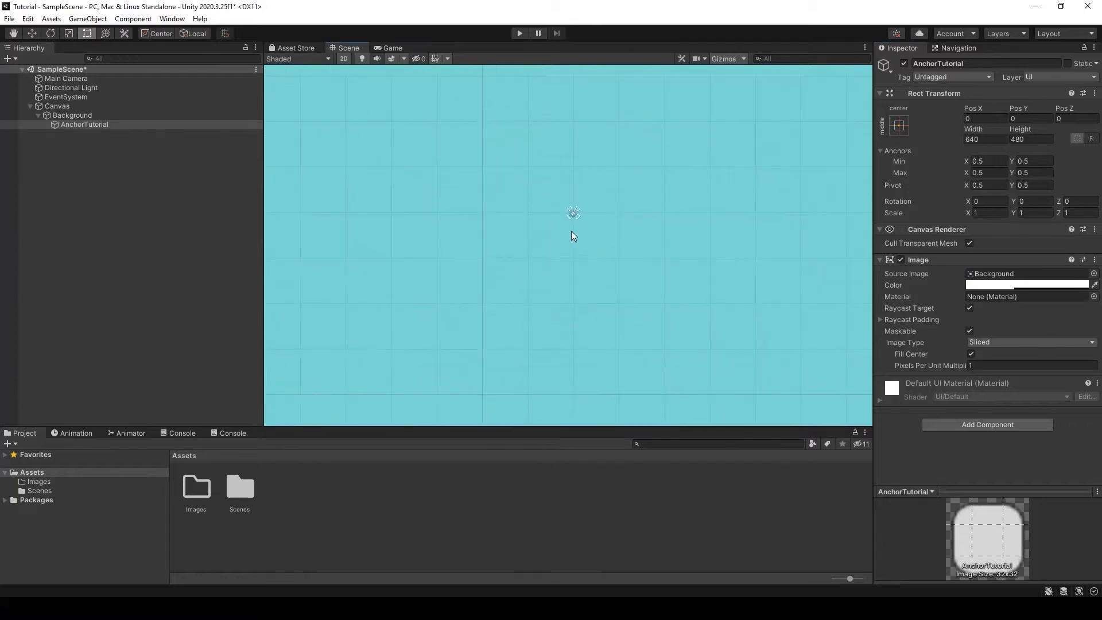
scroll(569, 222, "up", 3)
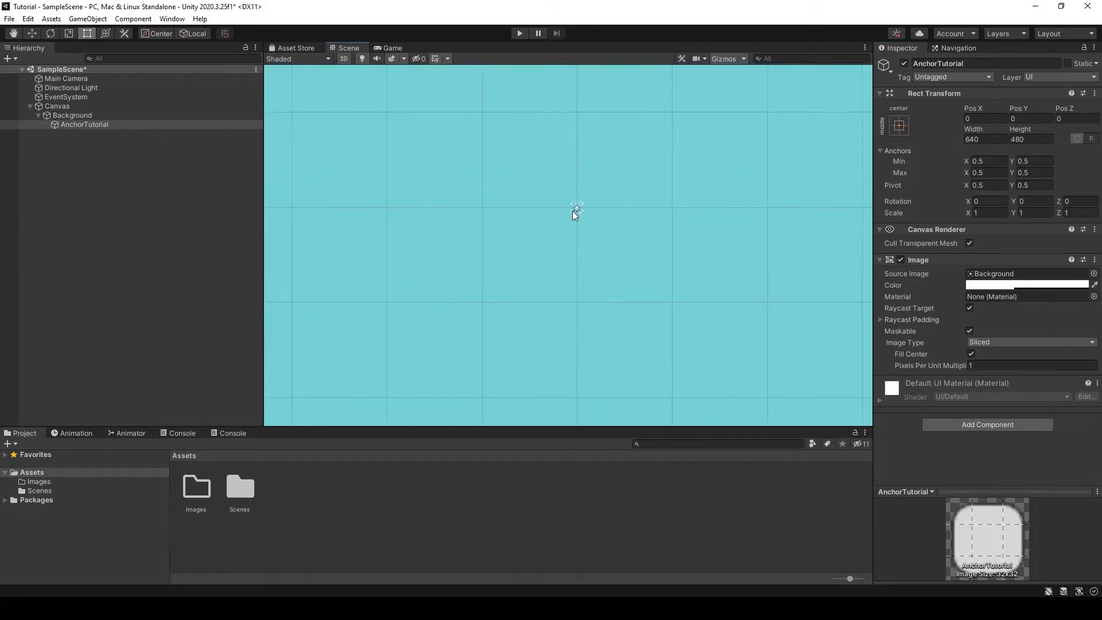
scroll(573, 212, "up", 2)
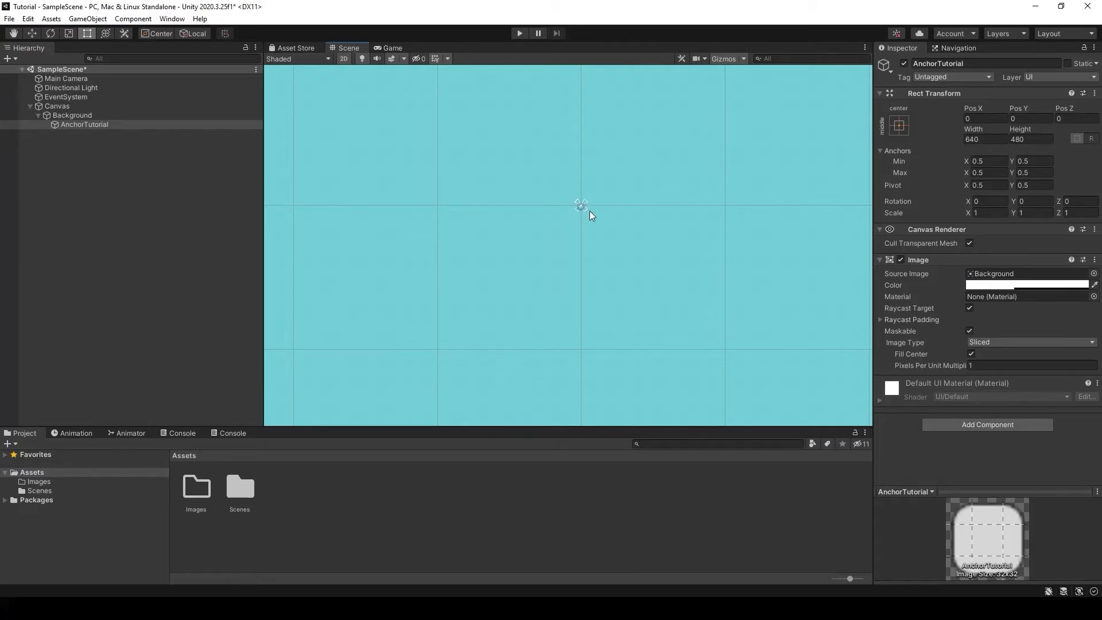
scroll(548, 267, "up", 4)
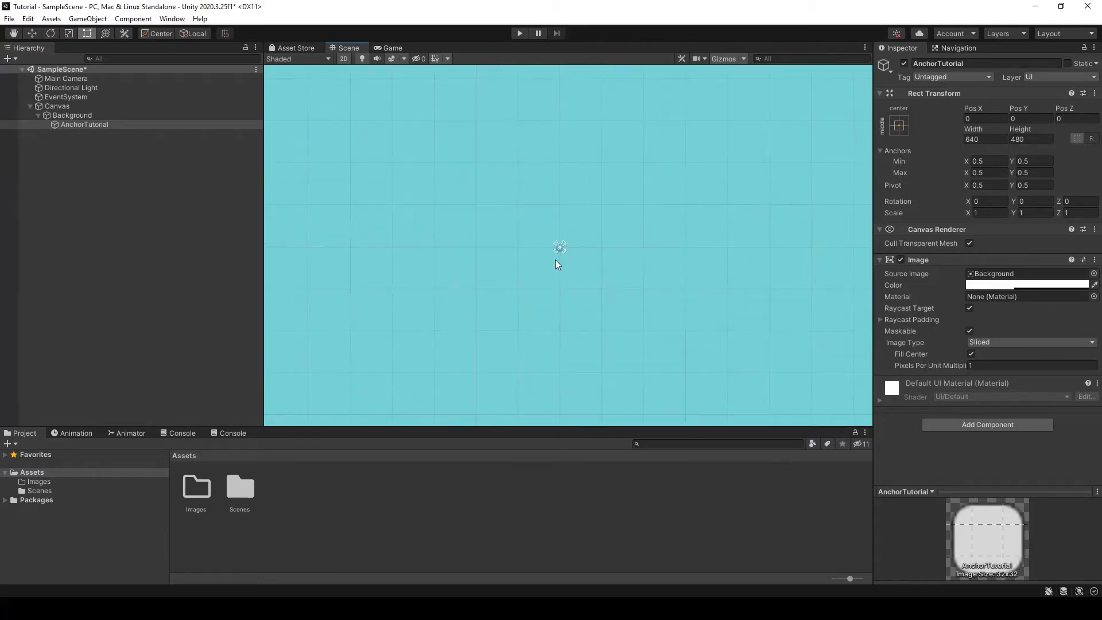
scroll(570, 296, "down", 5)
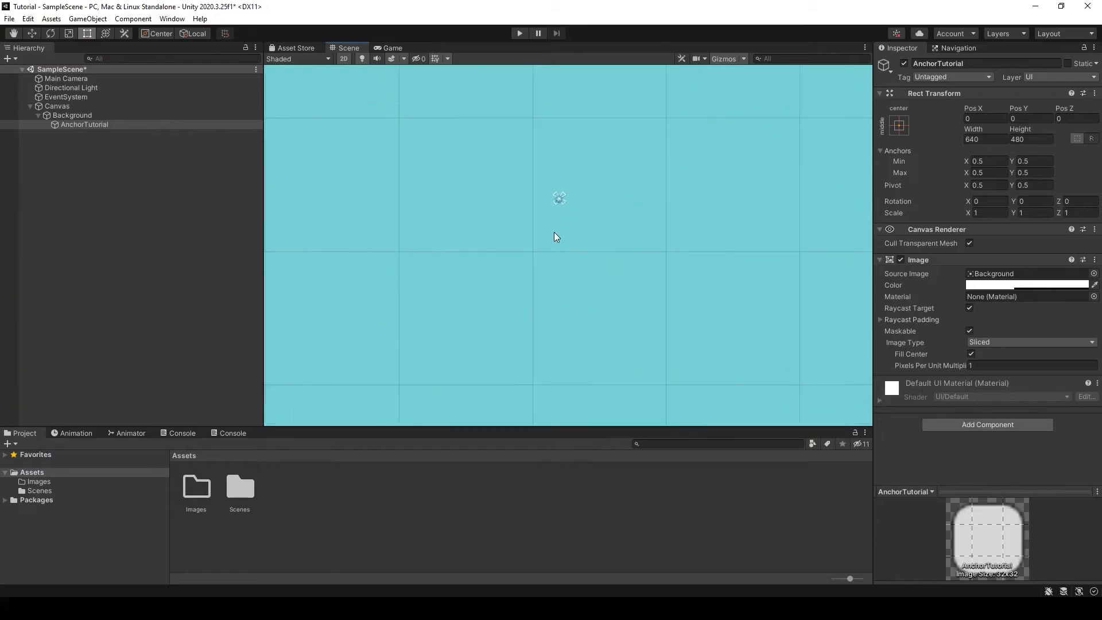
scroll(546, 247, "down", 3)
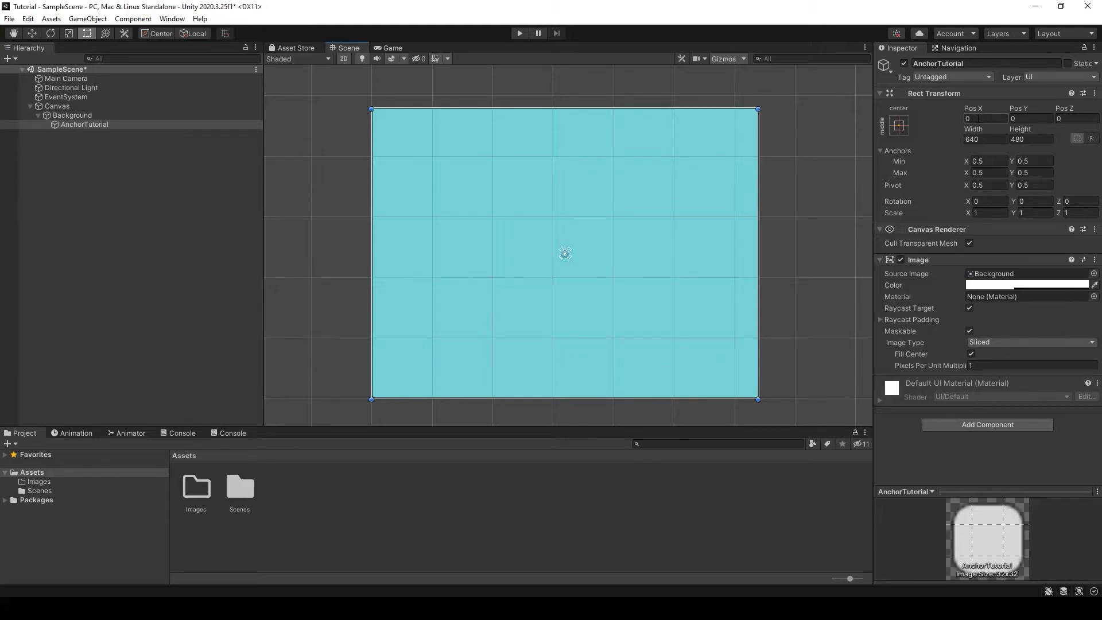
Set the AnchorTutorial panel's width and height to 200 each
left_click(992, 136)
type("200")
key("Tab")
type("200")
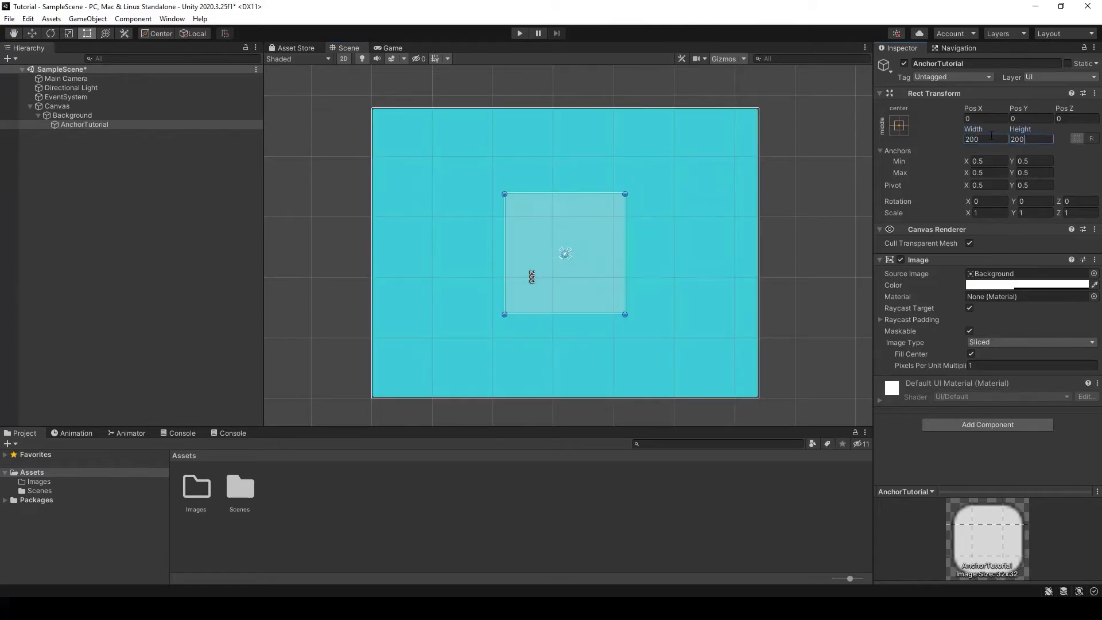
Change the AnchorTutorial panel's image color to pure red (FF0000) with the alpha at 255
left_click(1022, 285)
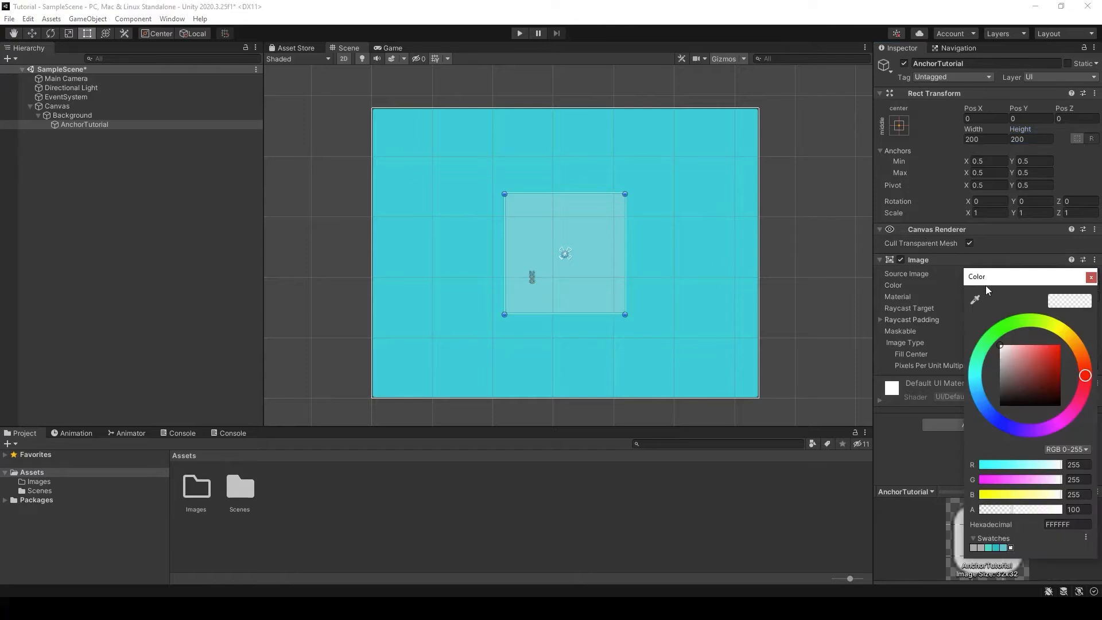
left_click_drag(1029, 367, 1090, 304)
left_click(1090, 278)
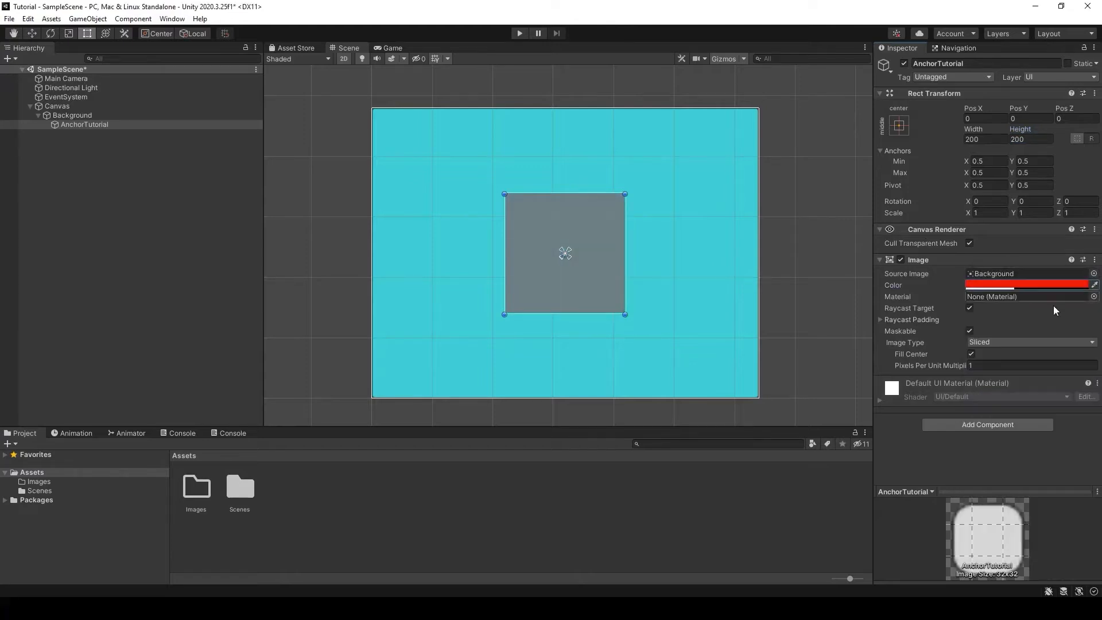
left_click(996, 287)
left_click_drag(1013, 509, 1061, 510)
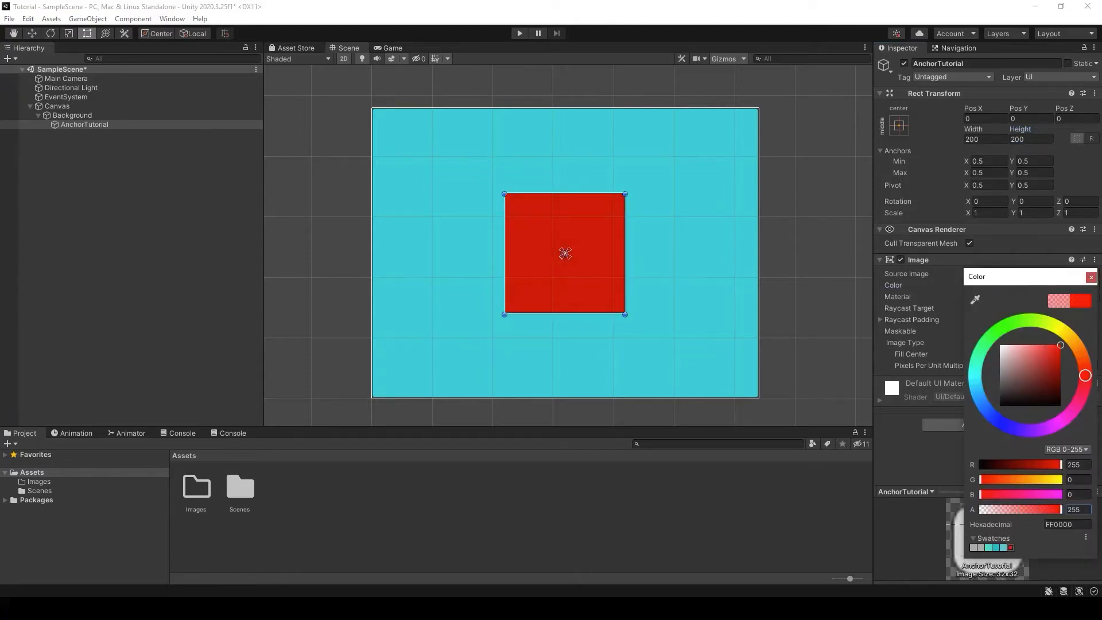
left_click(1090, 277)
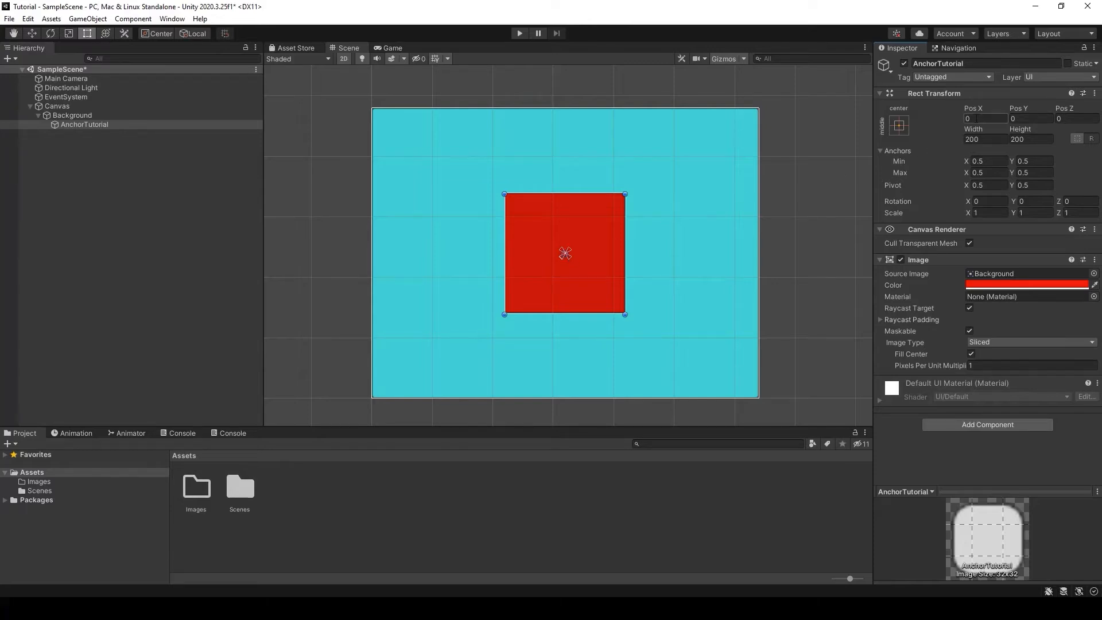
Try moving the Background panel to test how its centered child AnchorTutorial follows, and undo the move
left_click(110, 118)
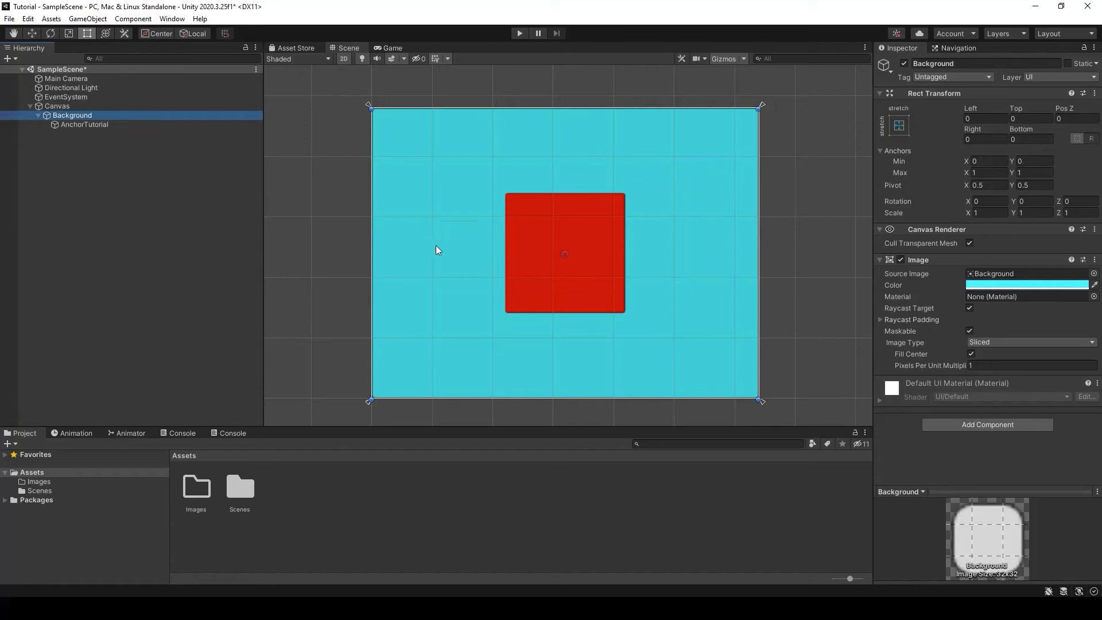
left_click_drag(435, 245, 521, 188)
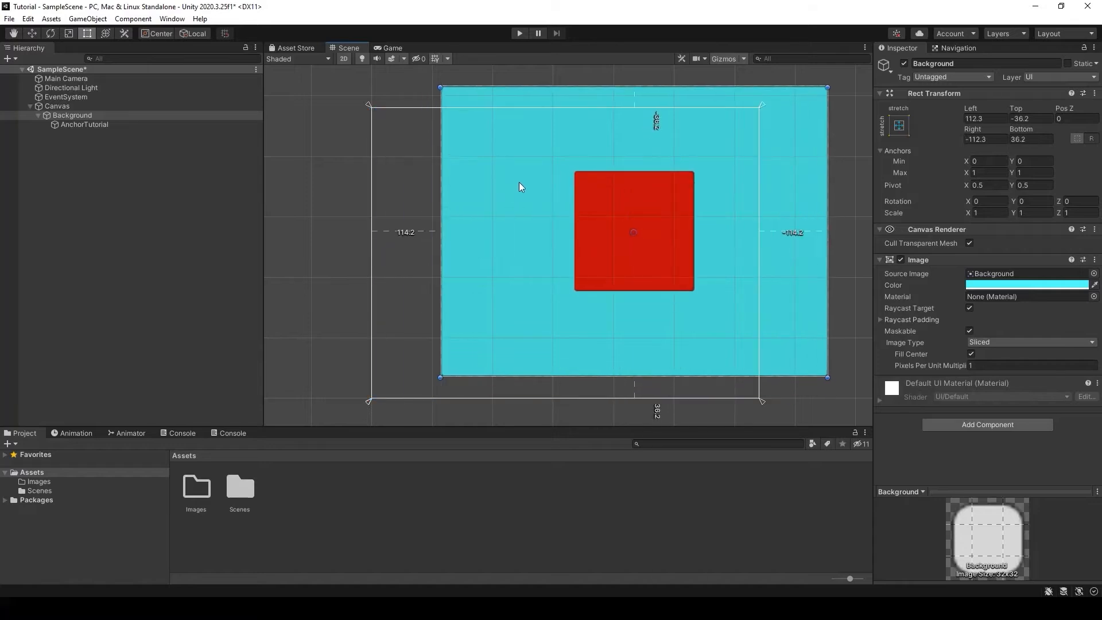
left_click(129, 124)
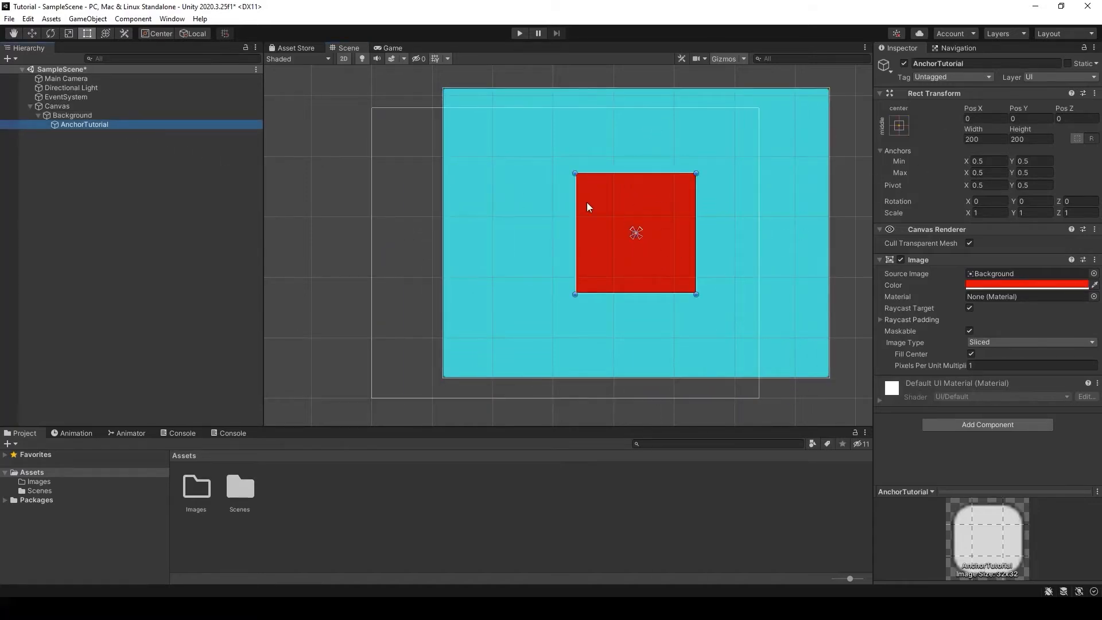
key("ctrl+z")
key("ctrl+z")
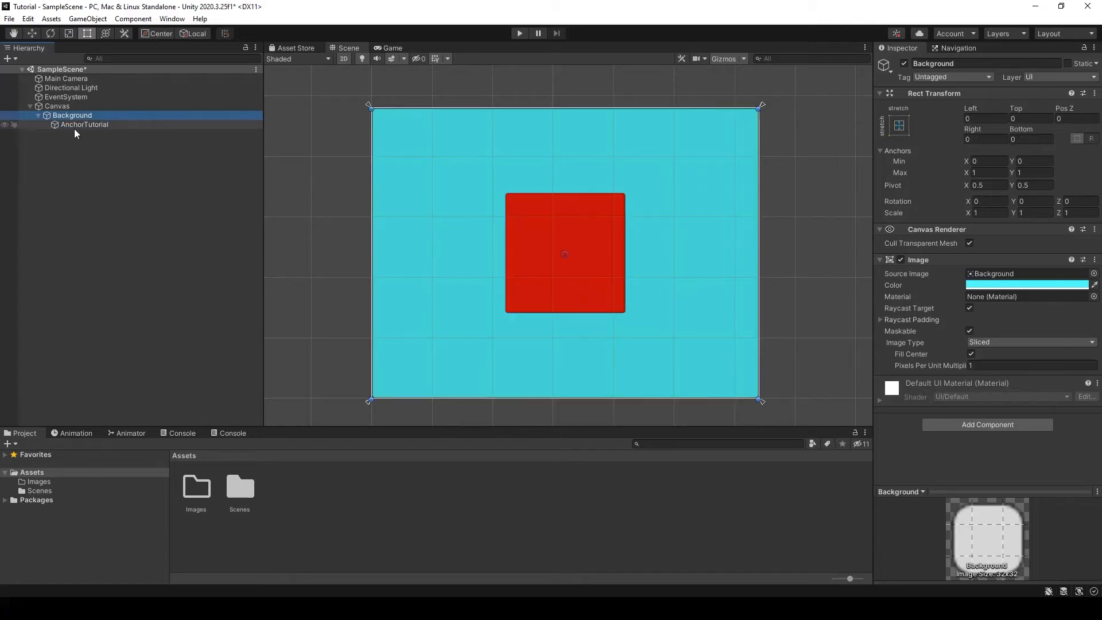
Anchor the AnchorTutorial panel to the top right of Background and shift it horizontally to about Pos X -334.3
left_click(74, 125)
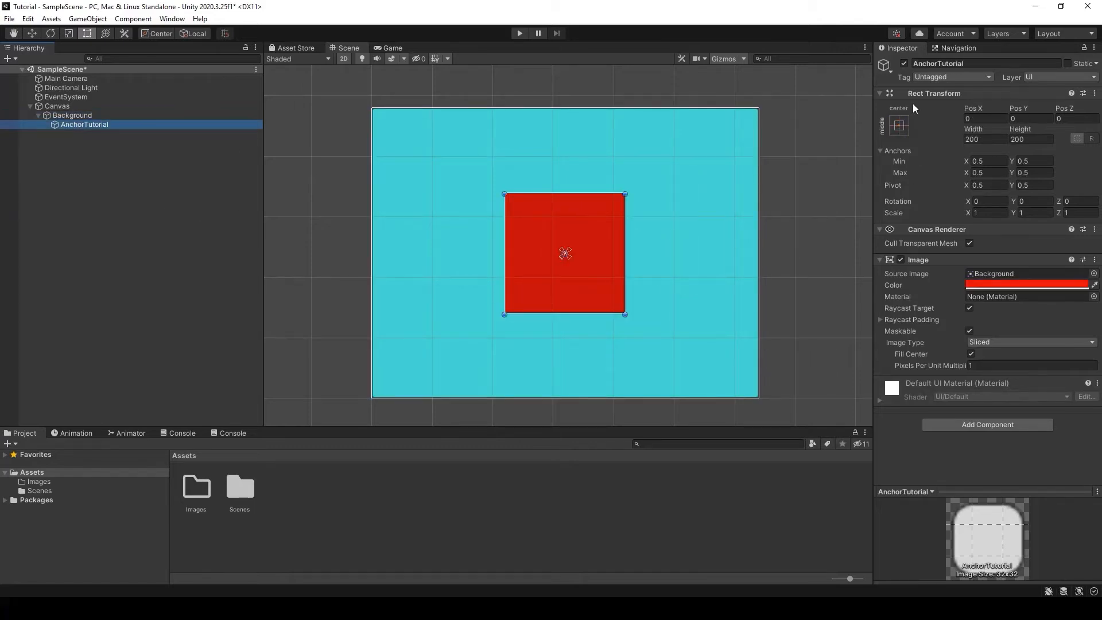
left_click(899, 126)
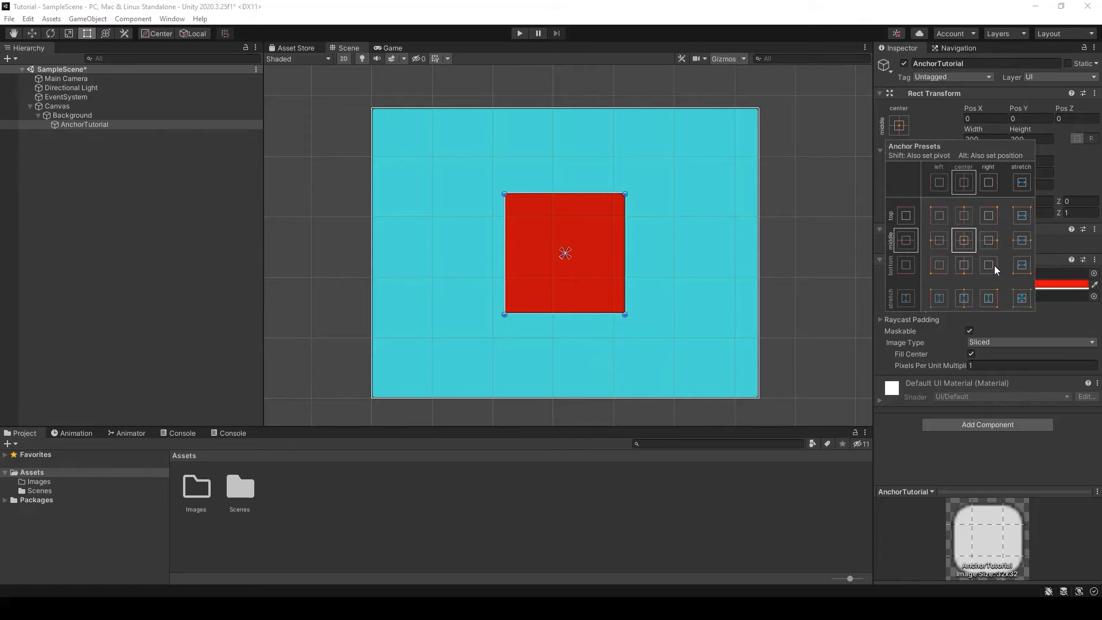
left_click(995, 218)
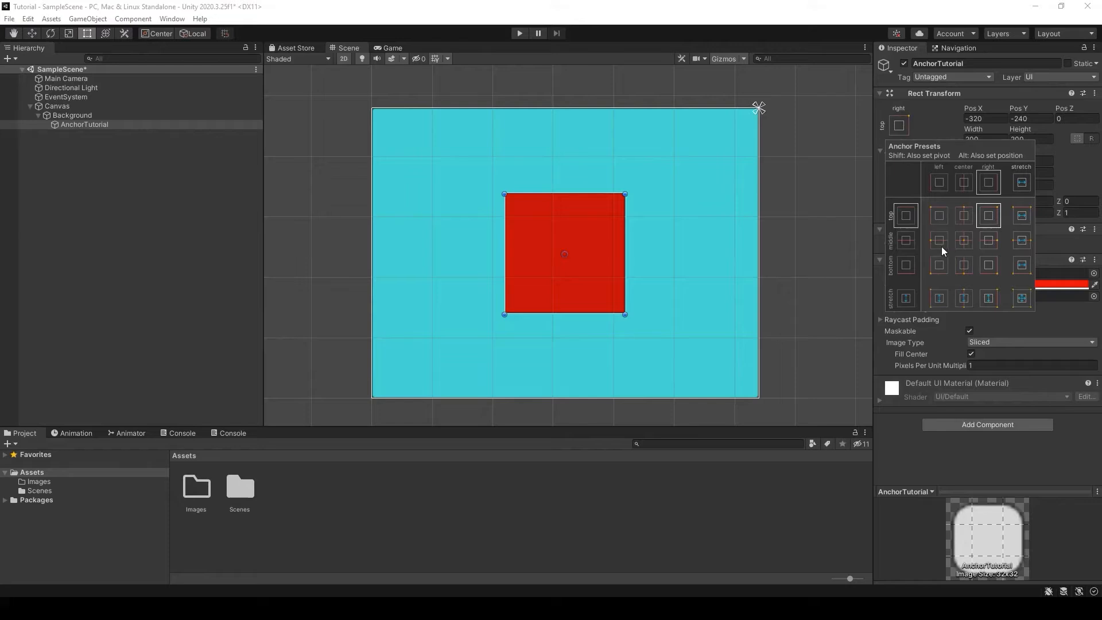
left_click(824, 211)
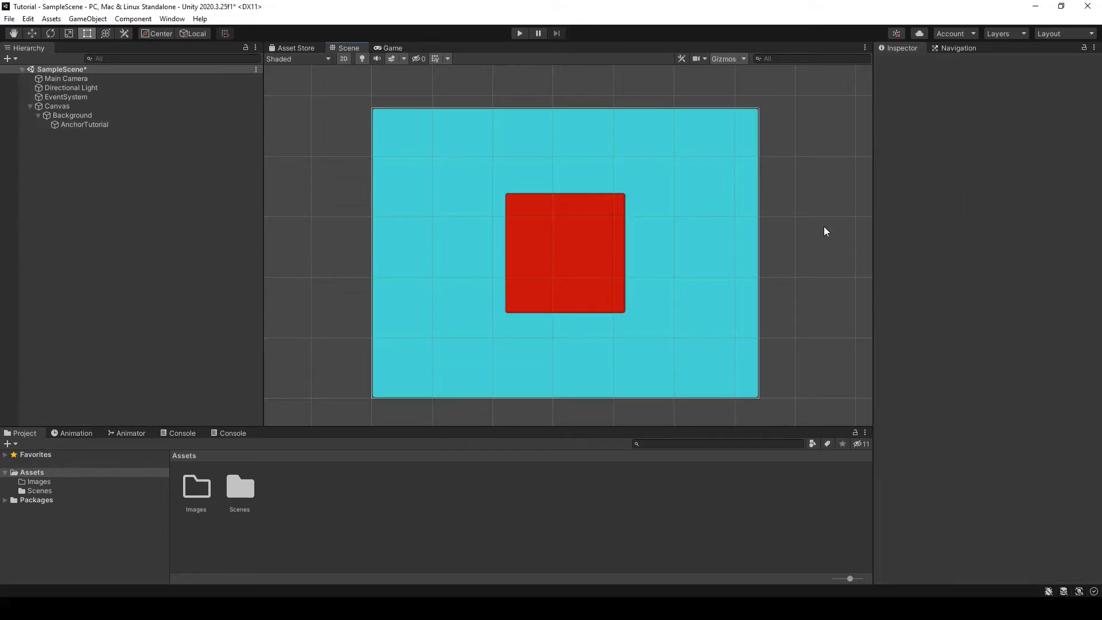
left_click(566, 253)
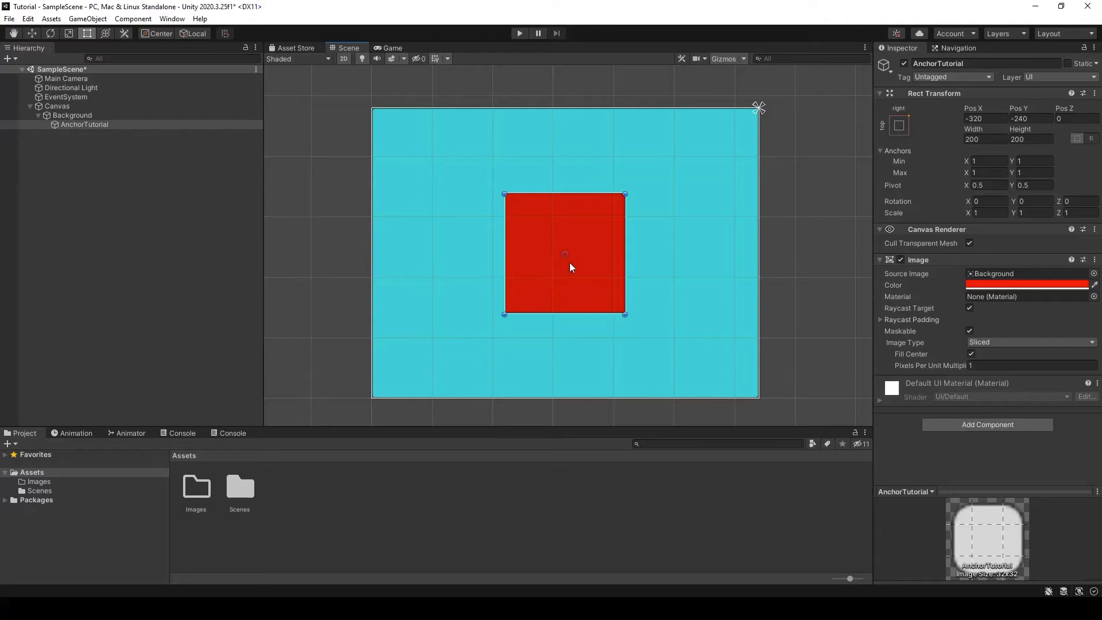
mouse_move(568, 237)
left_mouse_down()
mouse_move(580, 250)
mouse_move(524, 165)
mouse_move(411, 236)
mouse_move(435, 297)
mouse_move(422, 322)
mouse_move(518, 296)
mouse_move(533, 248)
mouse_move(573, 243)
mouse_move(545, 262)
mouse_move(546, 239)
left_mouse_up()
Reset the AnchorTutorial panel's anchor preset to middle center and set its Pos X to 0
left_click(899, 126)
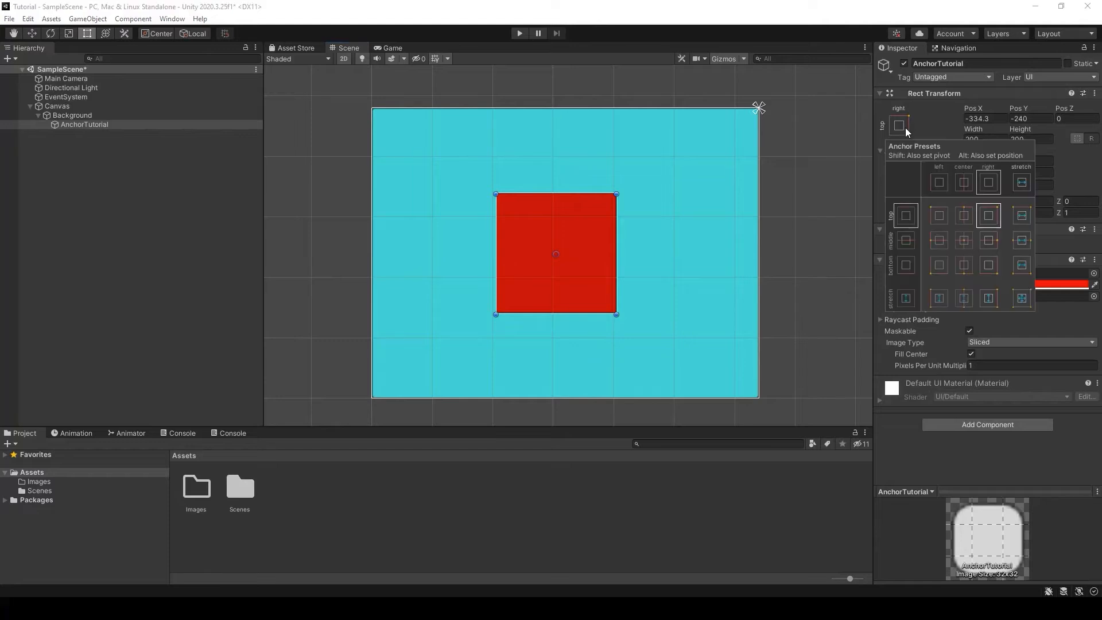
left_click(965, 241)
left_click(1004, 124)
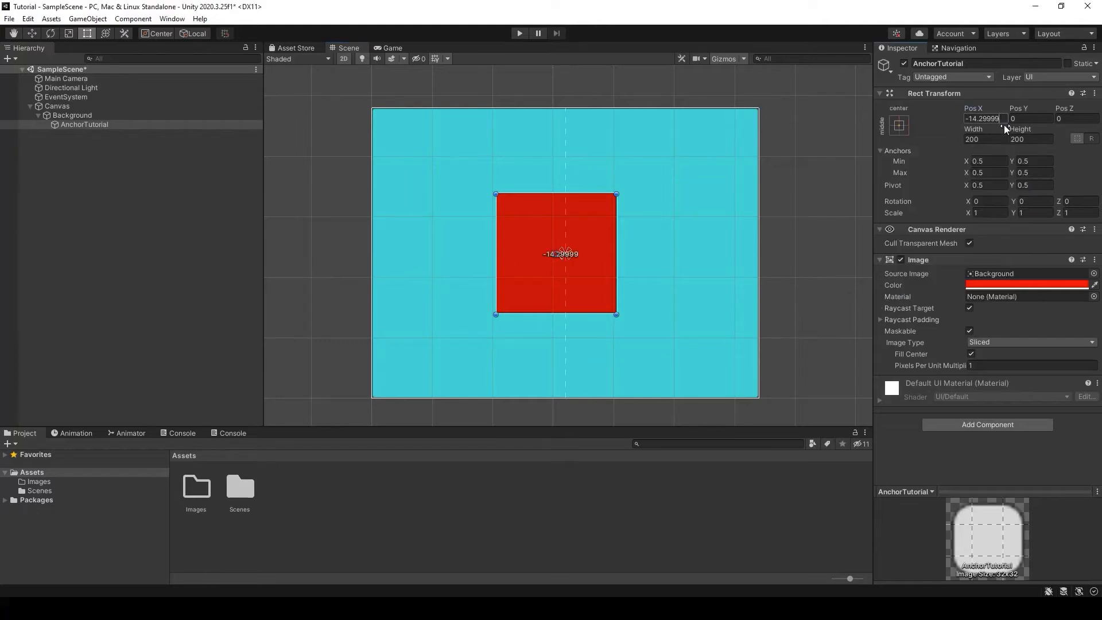
left_click(900, 127)
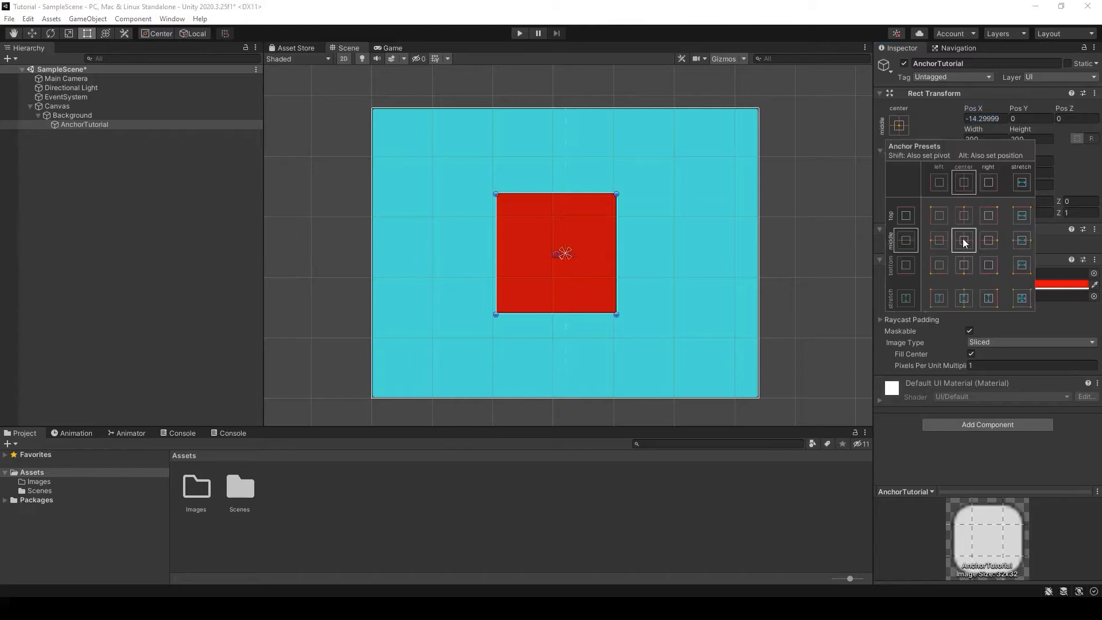
left_click(984, 119)
type("0")
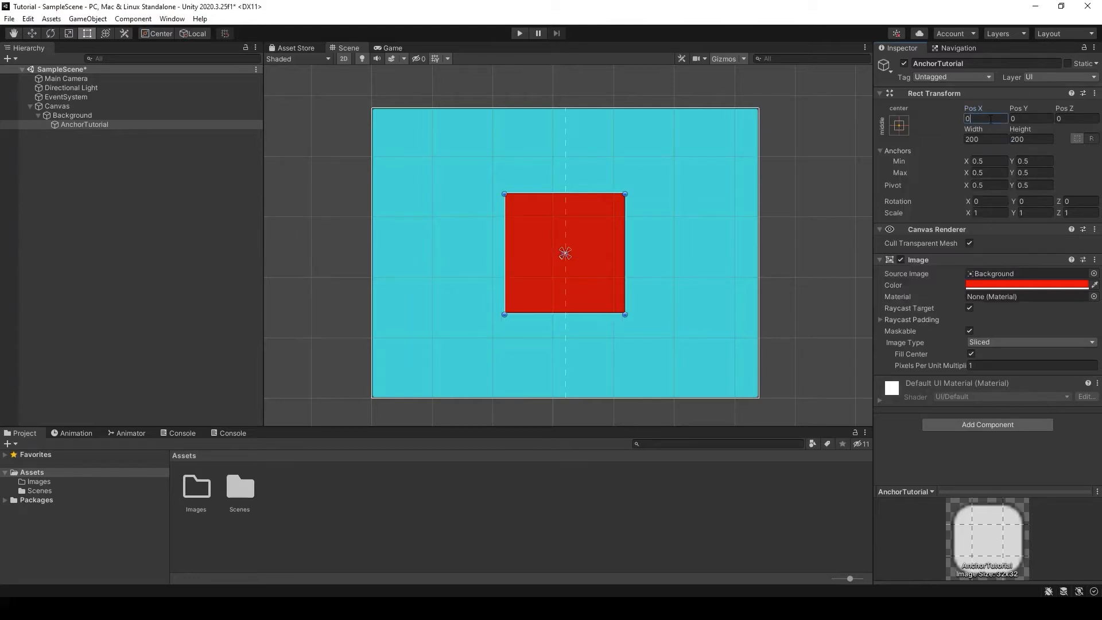
Anchor the AnchorTutorial panel to the top right and preview how it follows when Background's right edge is pulled inward
left_click(905, 131)
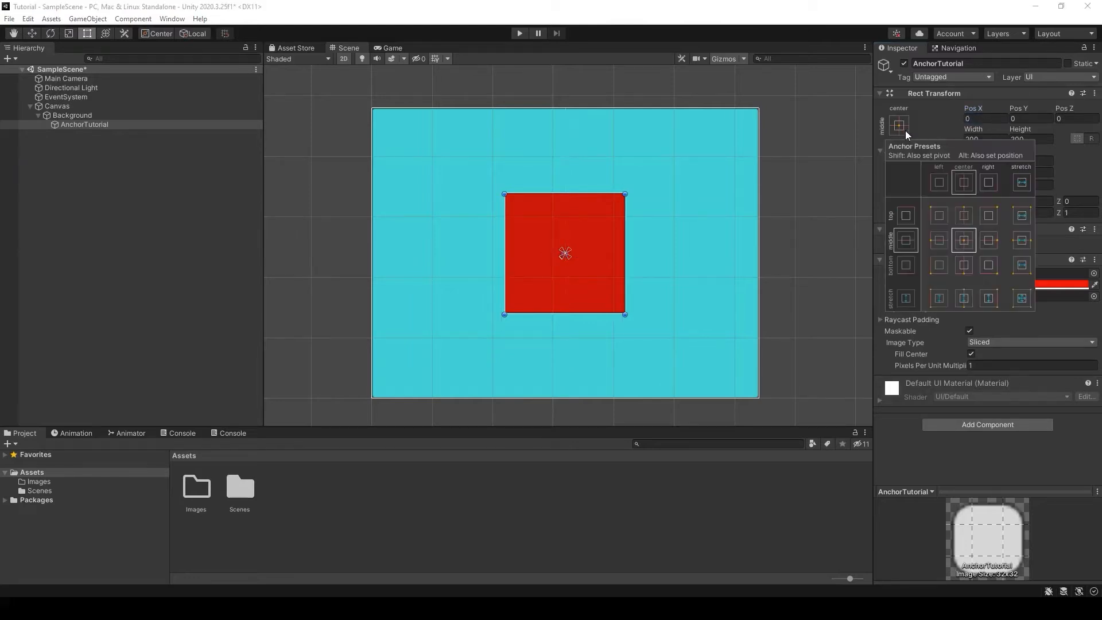
left_click(987, 216)
left_click(831, 214)
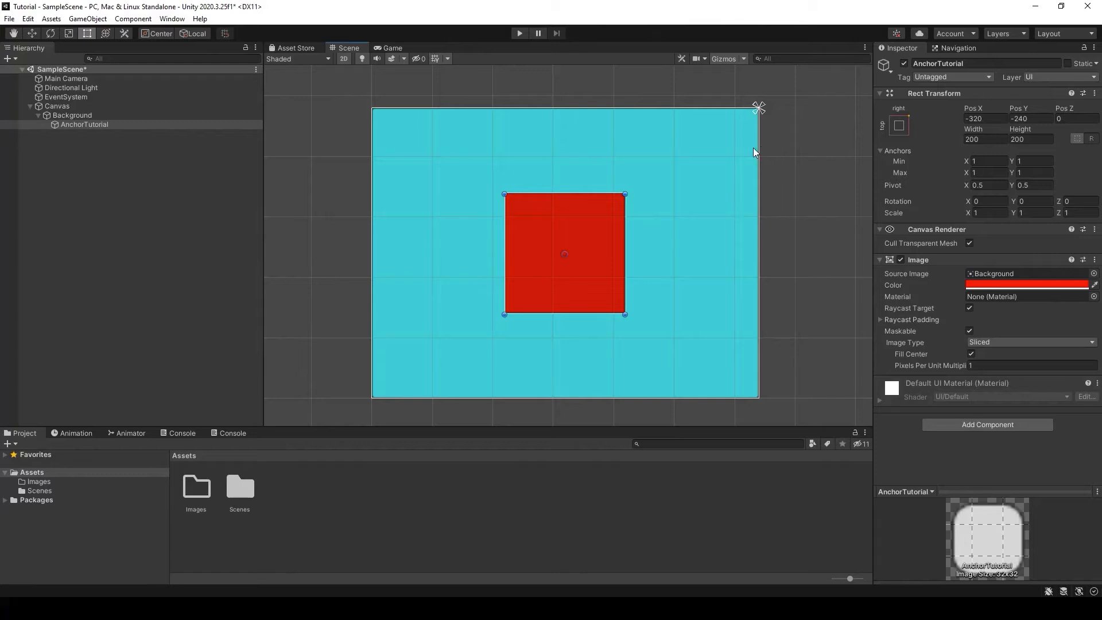
left_click_drag(758, 153, 642, 174)
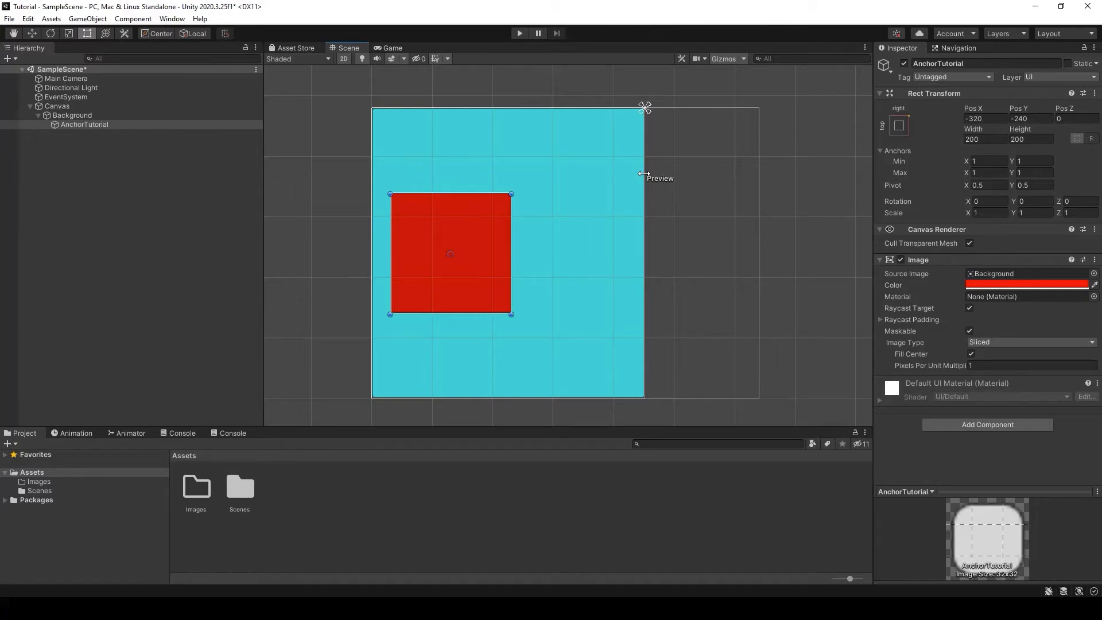
left_click_drag(643, 173, 646, 218)
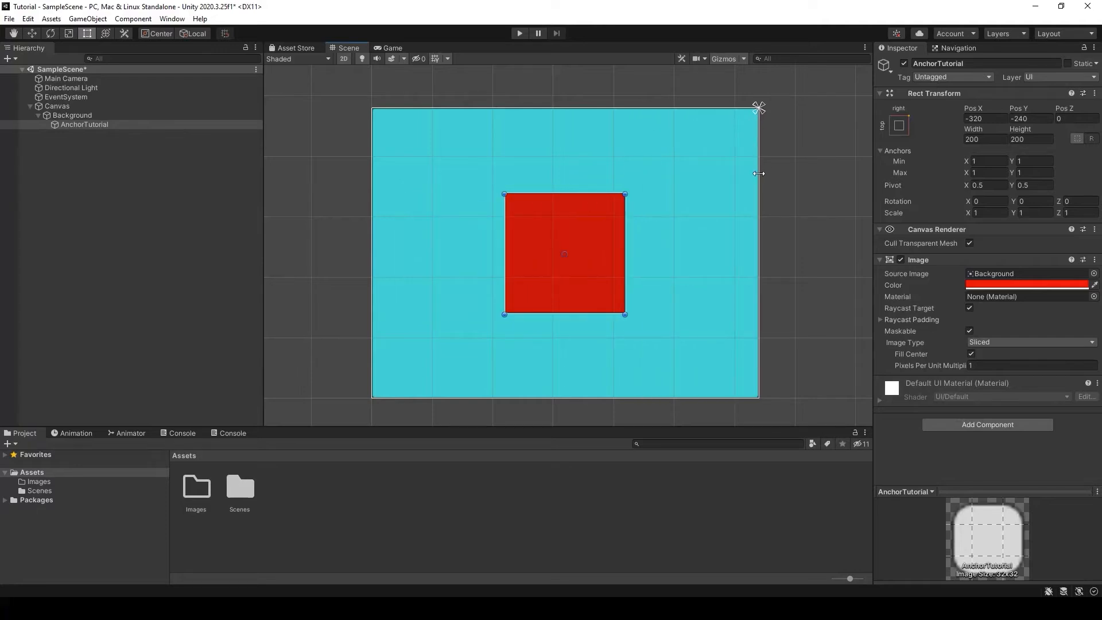
Preview how AnchorTutorial follows Background's right edge pulled inward, and set AnchorTutorial's anchor preset to middle center
left_click_drag(757, 174, 682, 220)
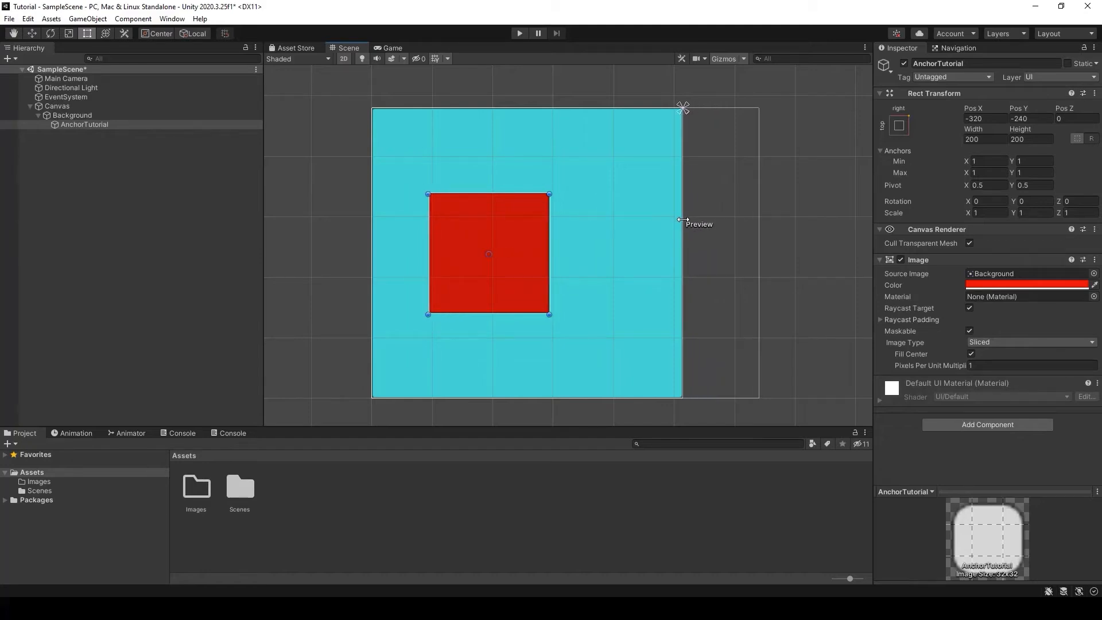
left_click_drag(682, 220, 687, 219)
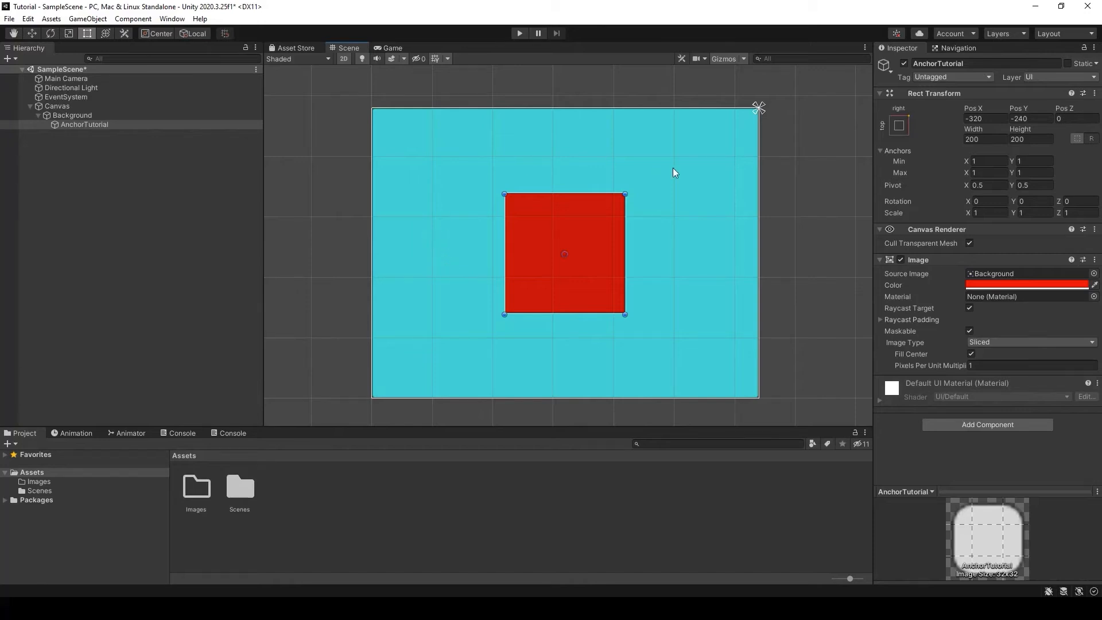
left_click(901, 127)
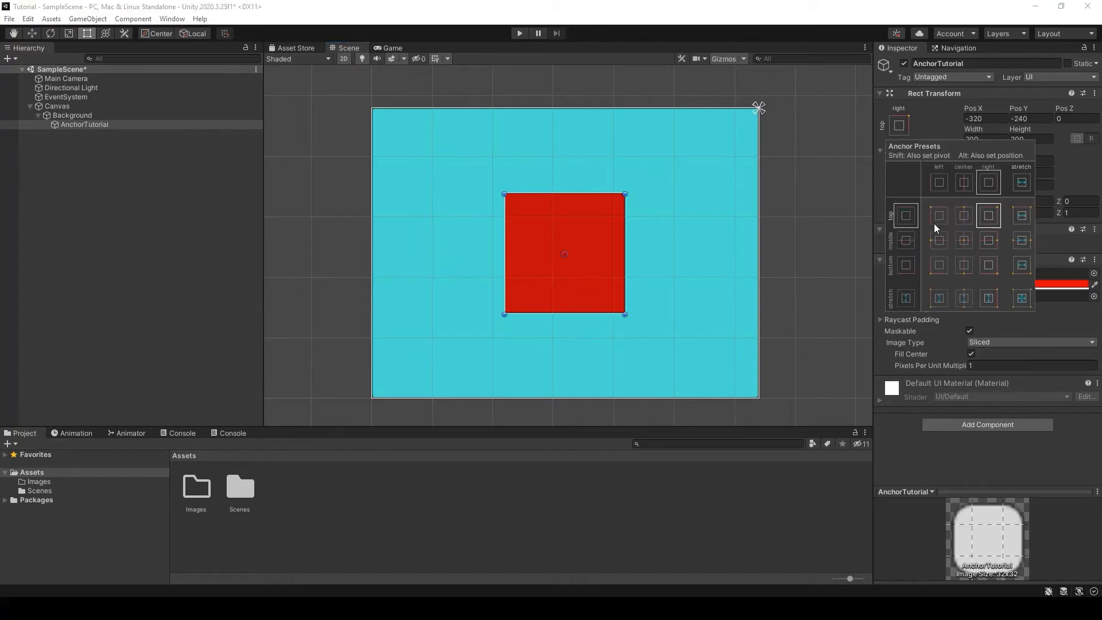
left_click(963, 240)
left_click(984, 117)
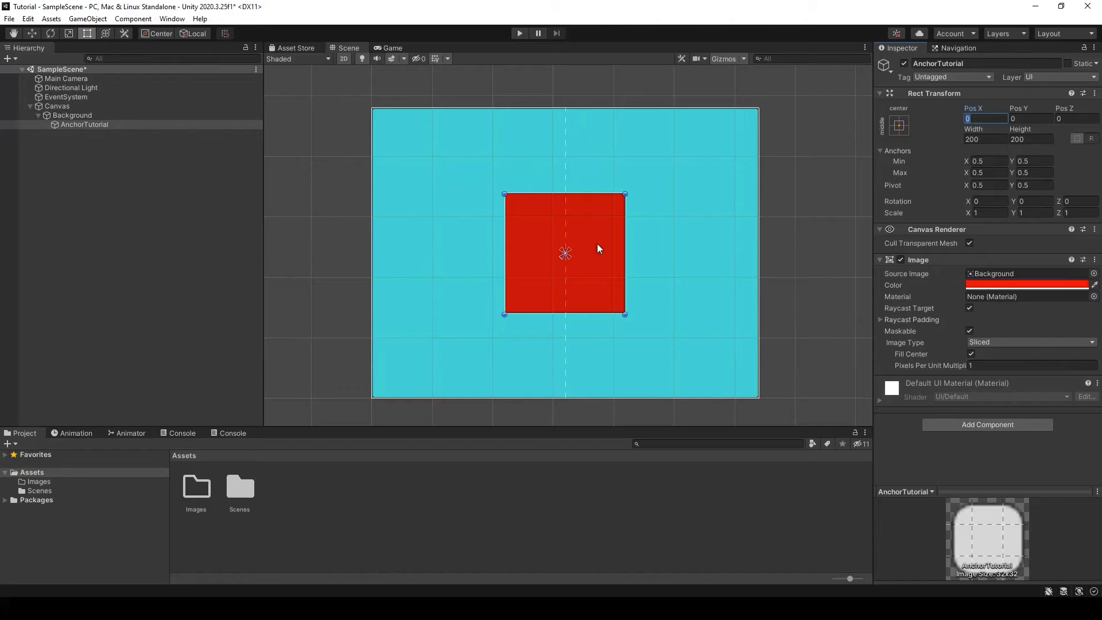
Anchor the AnchorTutorial panel to the top right again and test it against Background's right edge
left_click(900, 121)
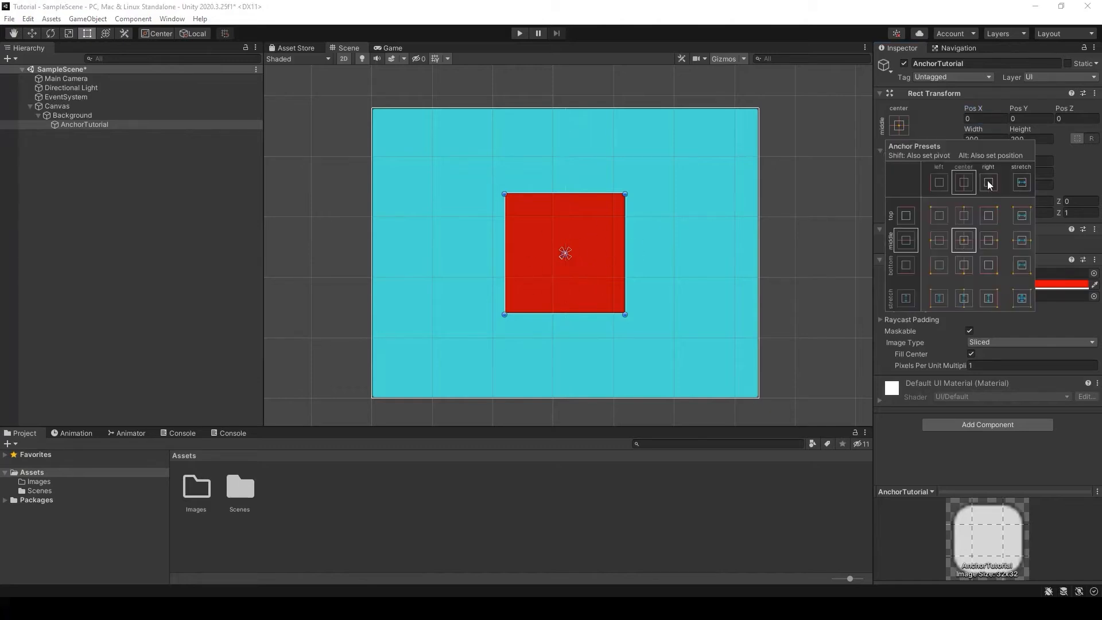
left_click(984, 215)
left_click(941, 114)
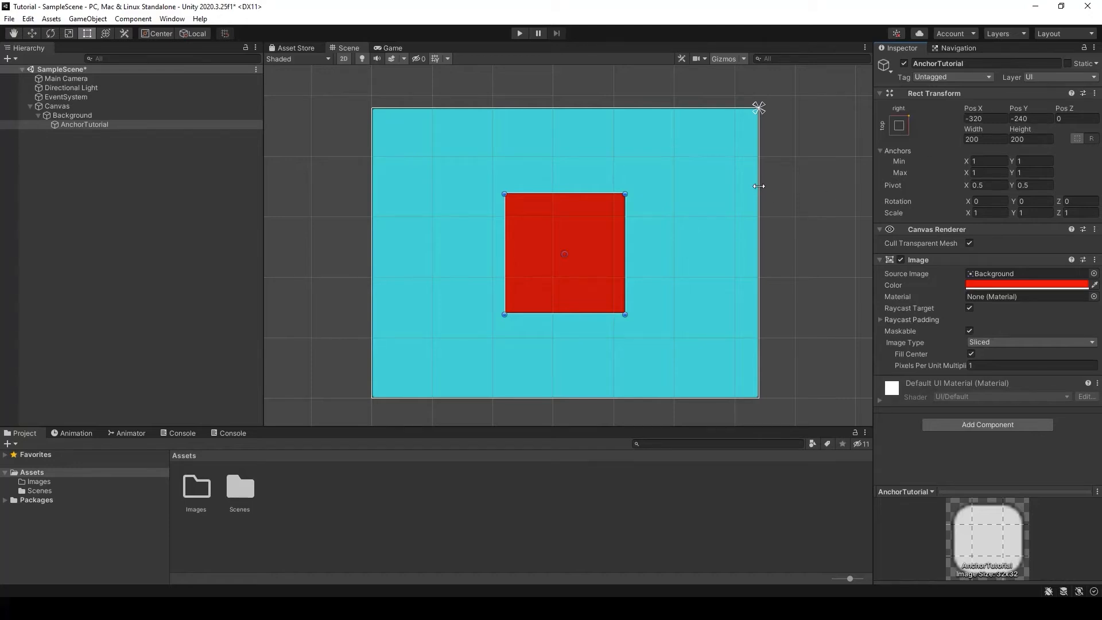
mouse_move(758, 186)
left_mouse_down()
mouse_move(652, 207)
mouse_move(759, 205)
left_mouse_up()
Apply the stretch-stretch anchor preset to AnchorTutorial and inspect its Left offset
left_click(898, 129)
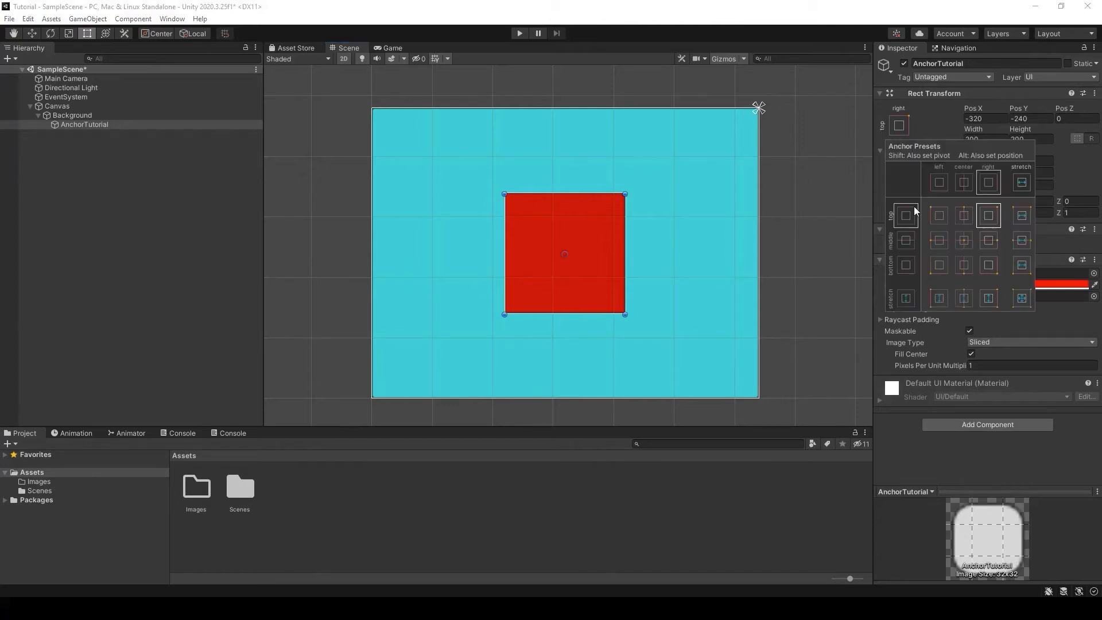
left_click(1021, 300)
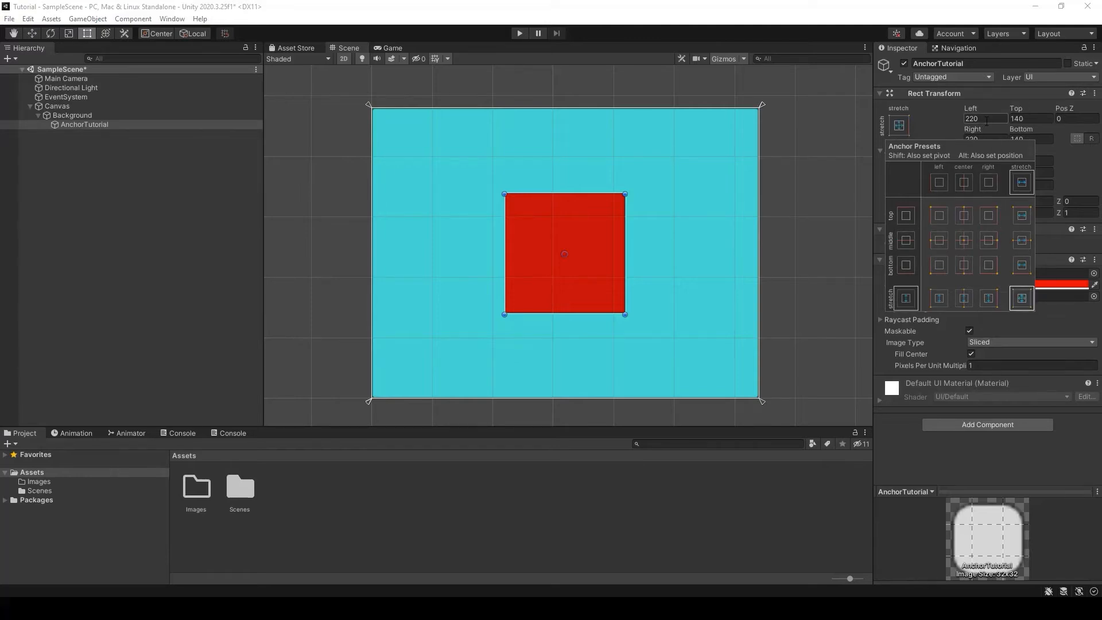
left_click(972, 119)
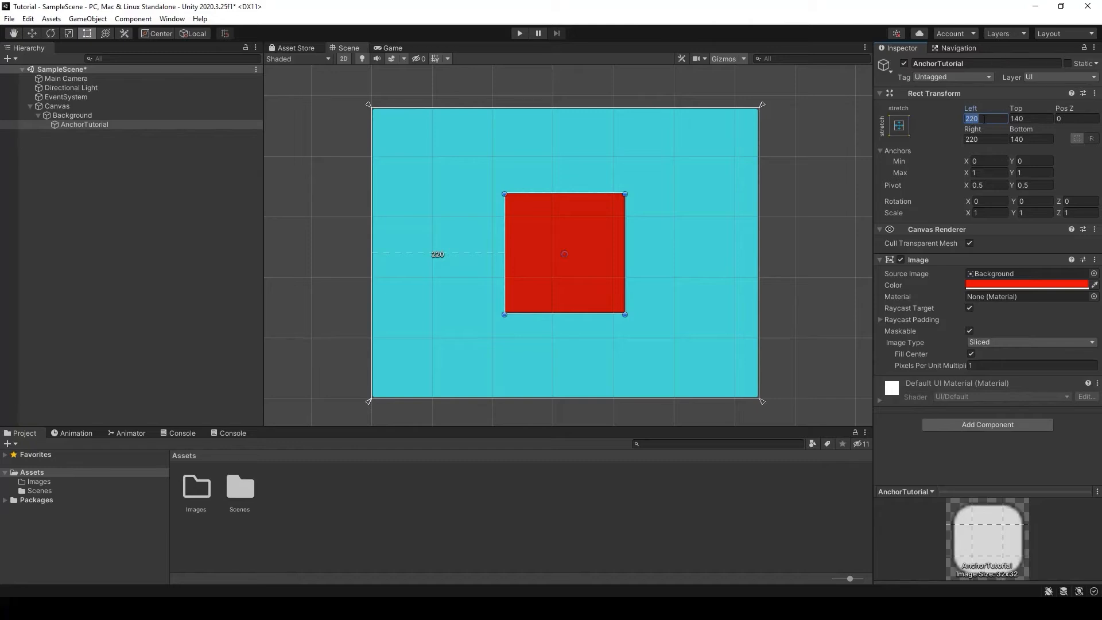
Try the vertical-stretch presets (left, center, right) and the horizontal-stretch presets (top, middle, bottom) on AnchorTutorial
left_click(899, 126)
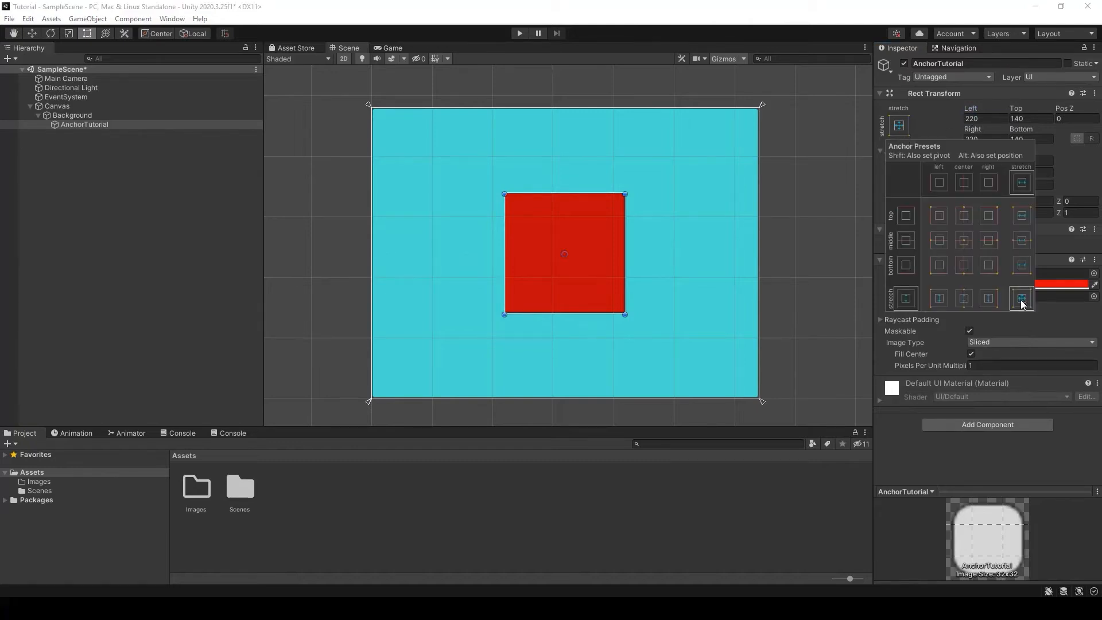
left_click(937, 295)
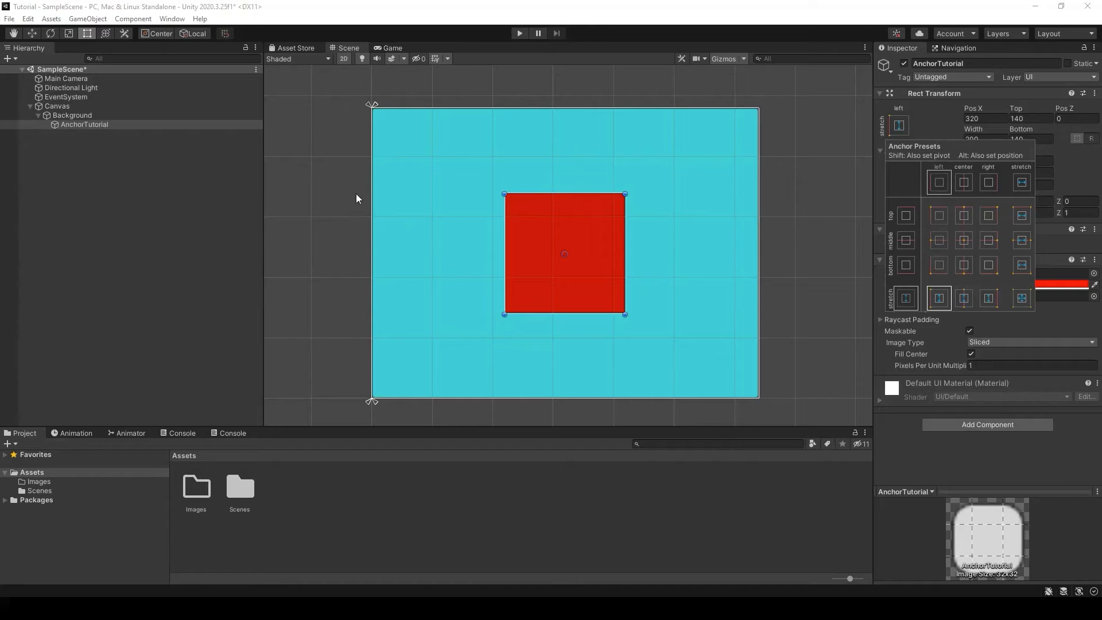
left_click(963, 295)
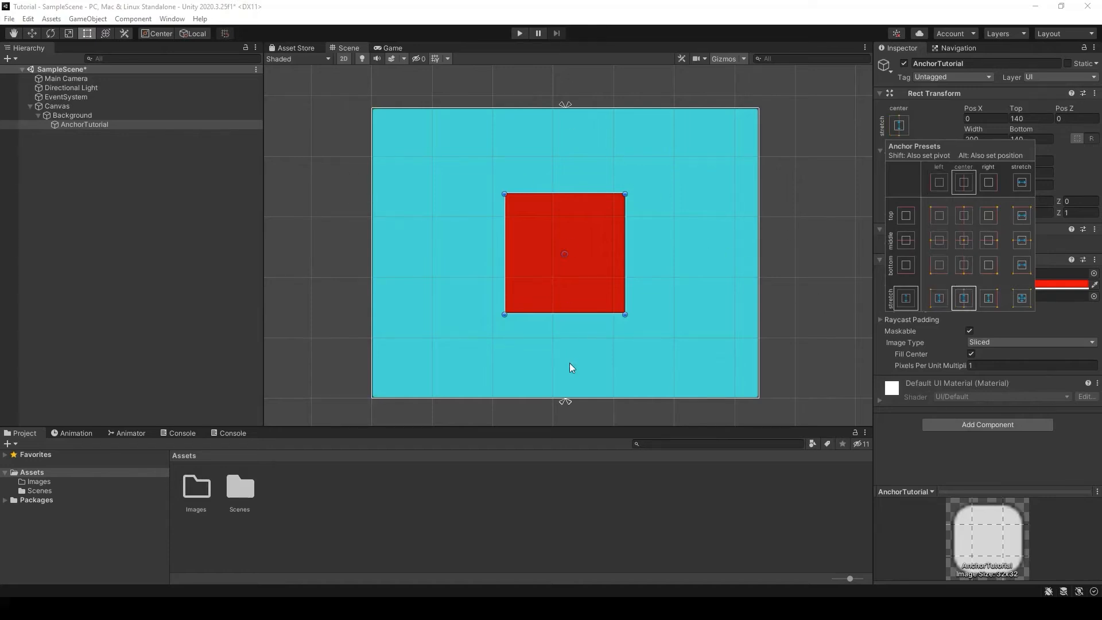
left_click(988, 297)
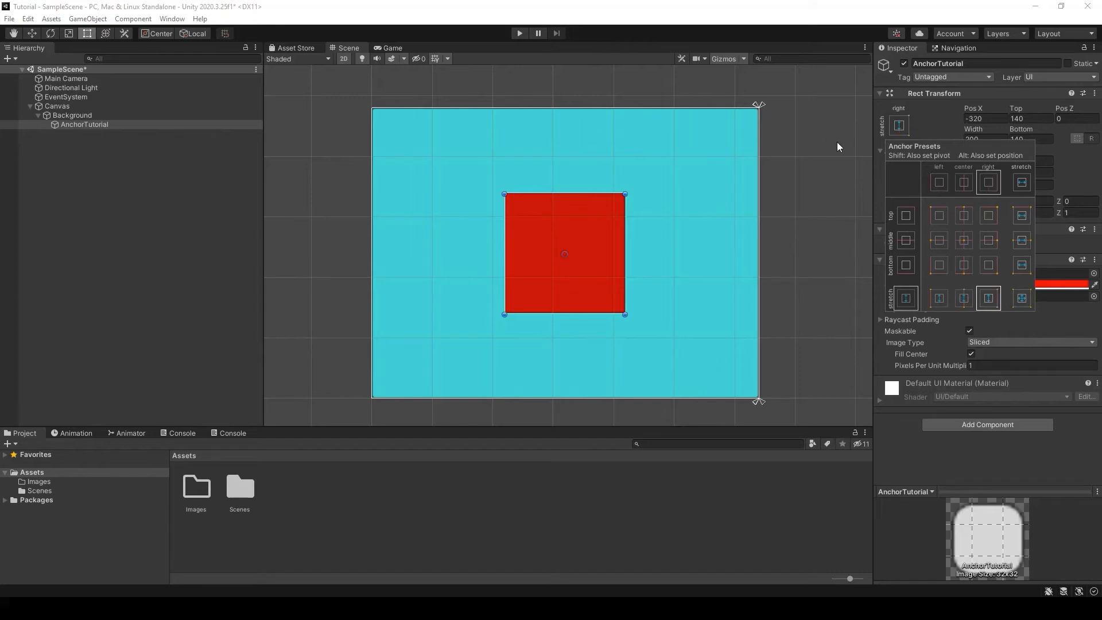
left_click(1022, 216)
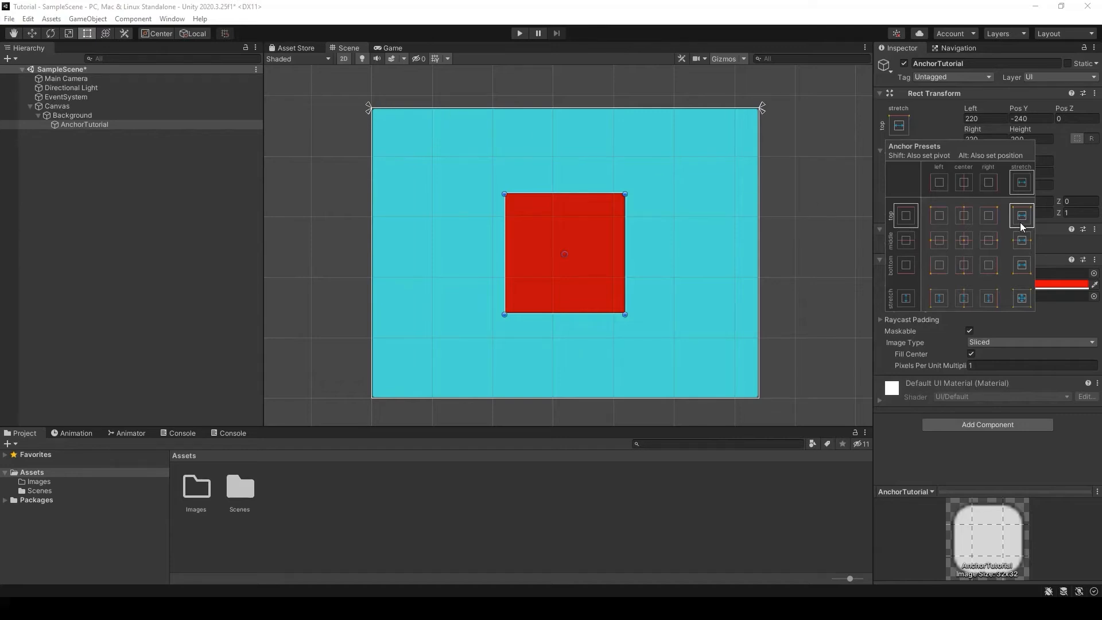
left_click(1021, 240)
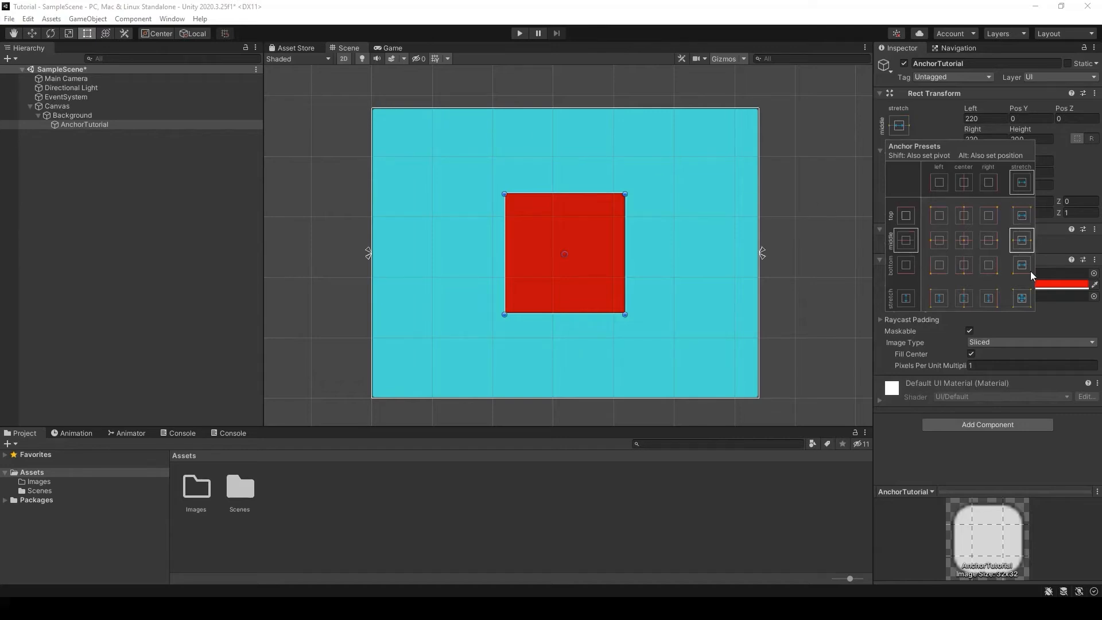
left_click(1024, 268)
Cycle AnchorTutorial through the nine non-stretch anchor presets, from bottom right around the edges to middle center
left_click(989, 269)
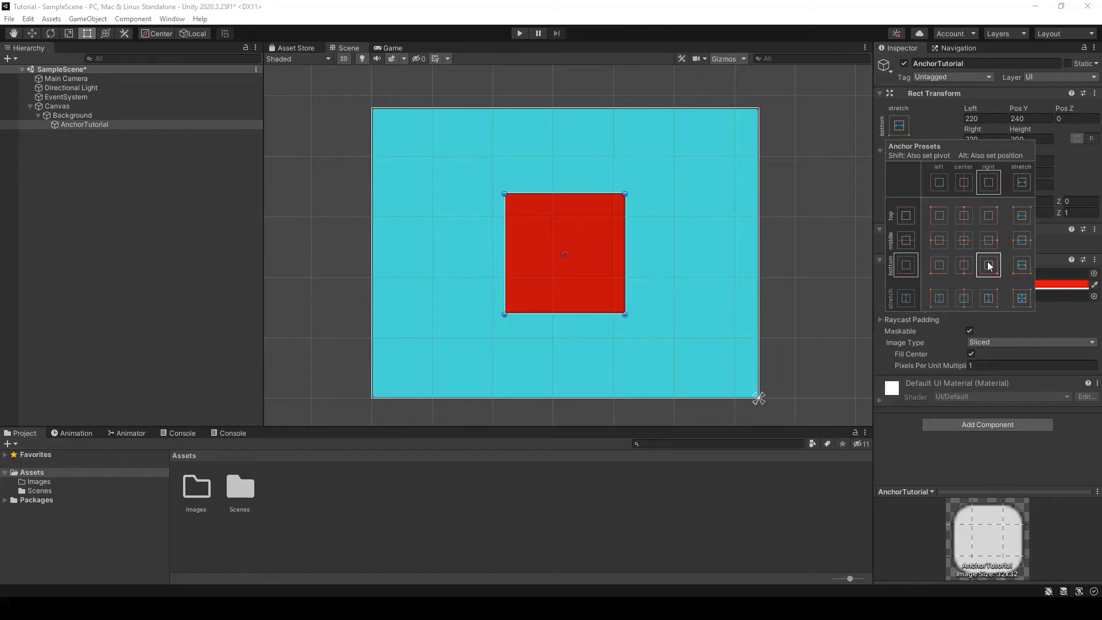
left_click(991, 240)
left_click(991, 214)
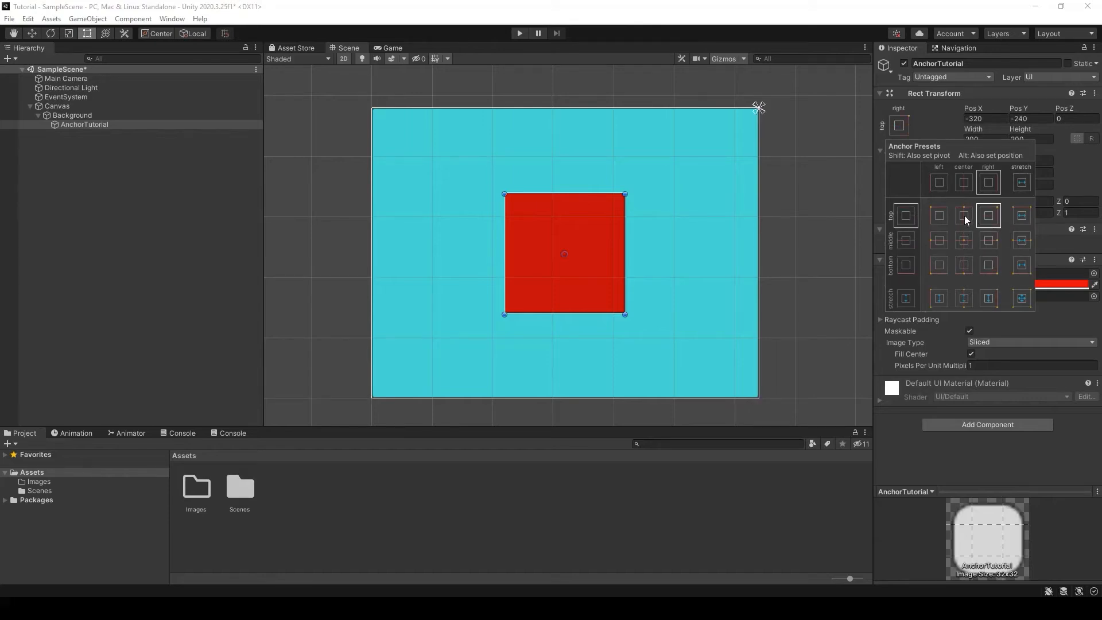
left_click(964, 215)
left_click(940, 217)
left_click(938, 241)
left_click(938, 264)
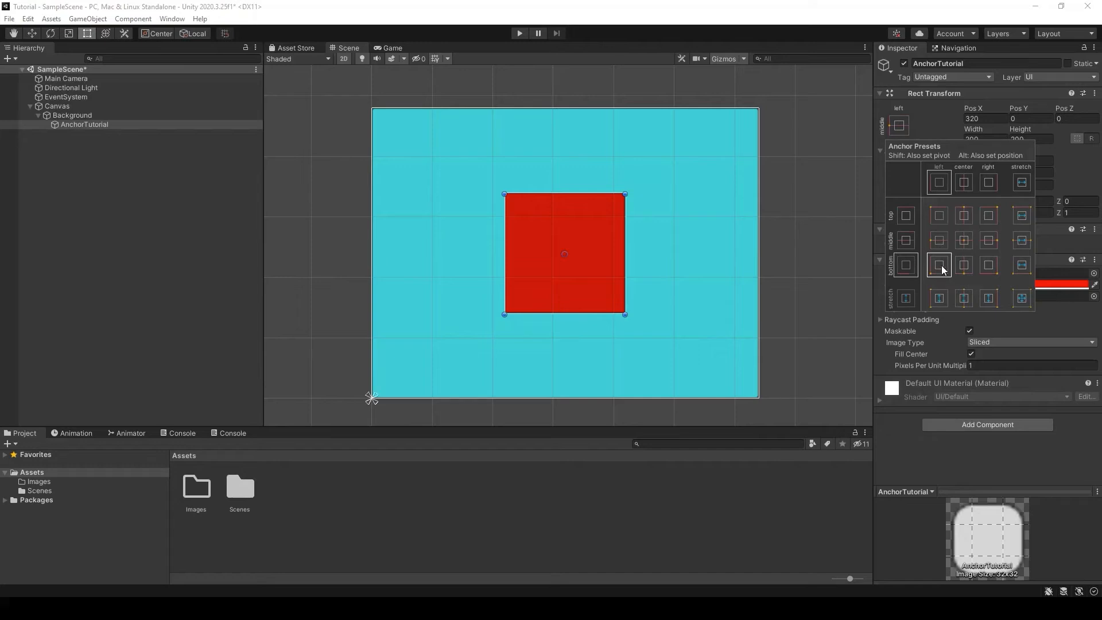
left_click(962, 264)
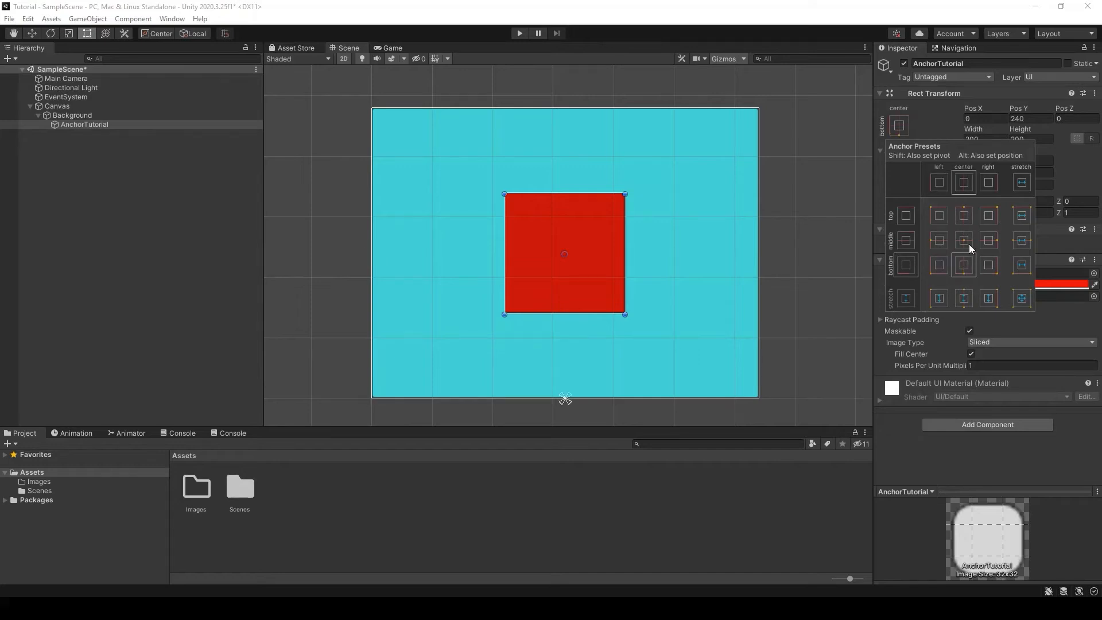
left_click(966, 243)
Stretch AnchorTutorial over the whole Background with the stretch-stretch preset and Left, Top, Right and Bottom set to 0
left_click(1024, 290)
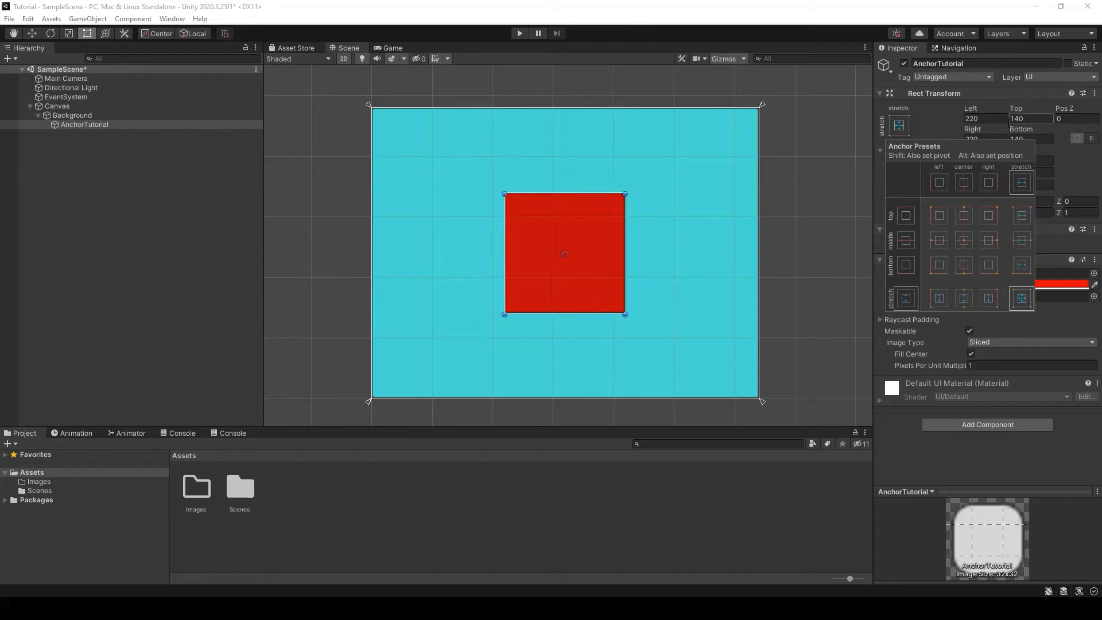
left_click(1002, 118)
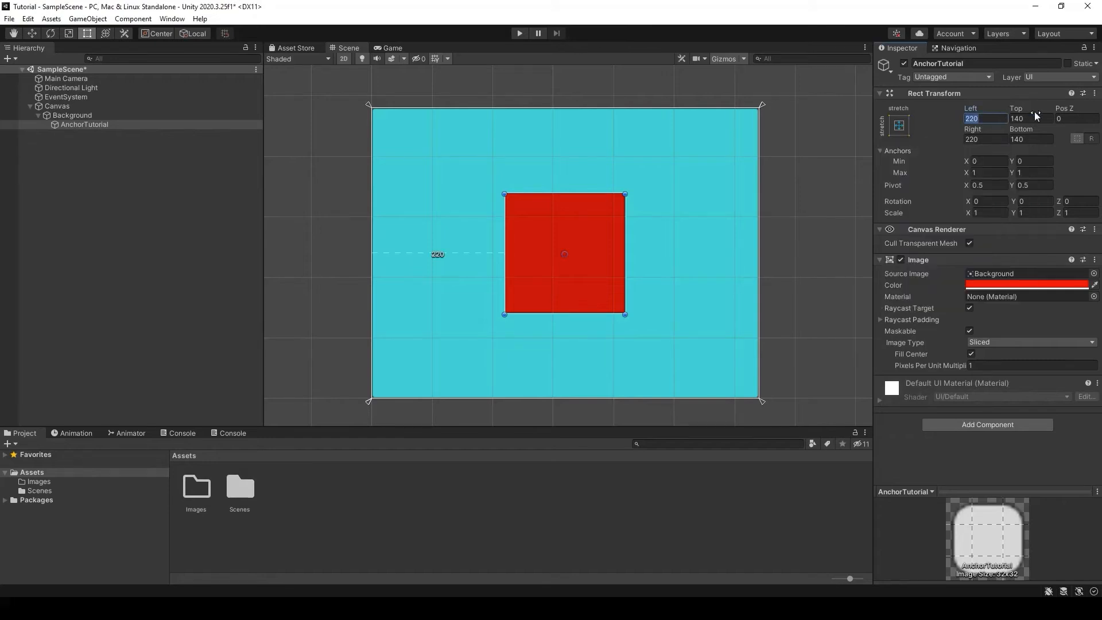
type("0")
key("Tab")
type("0")
key("Tab")
key("Tab")
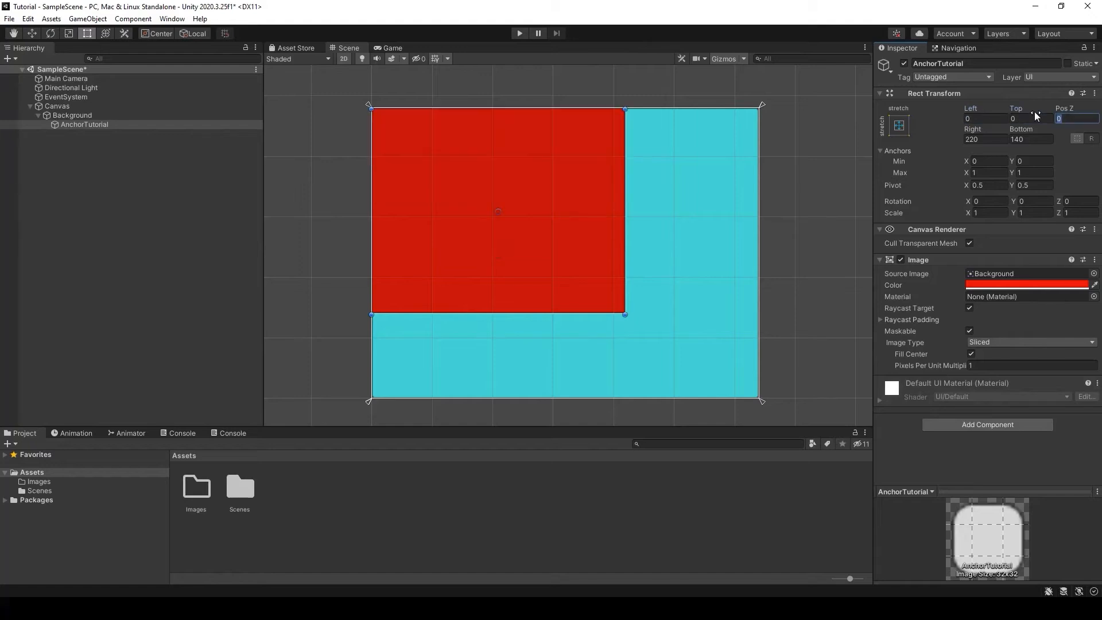
type("0")
key("Tab")
type("0")
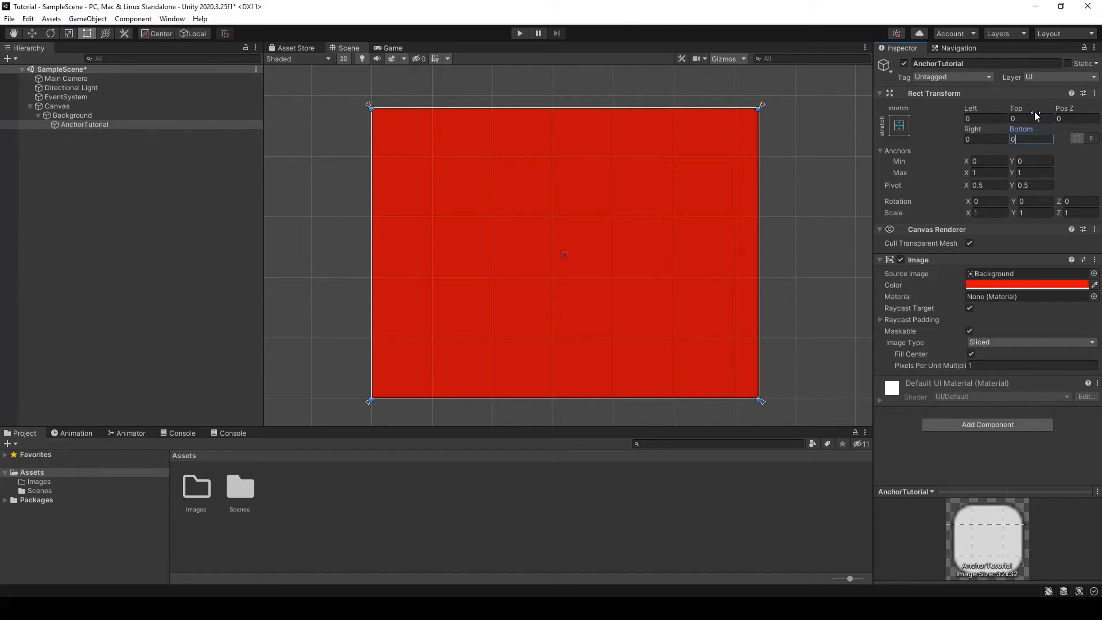
Anchor AnchorTutorial to middle center and set its width and height to 300
left_click(898, 125)
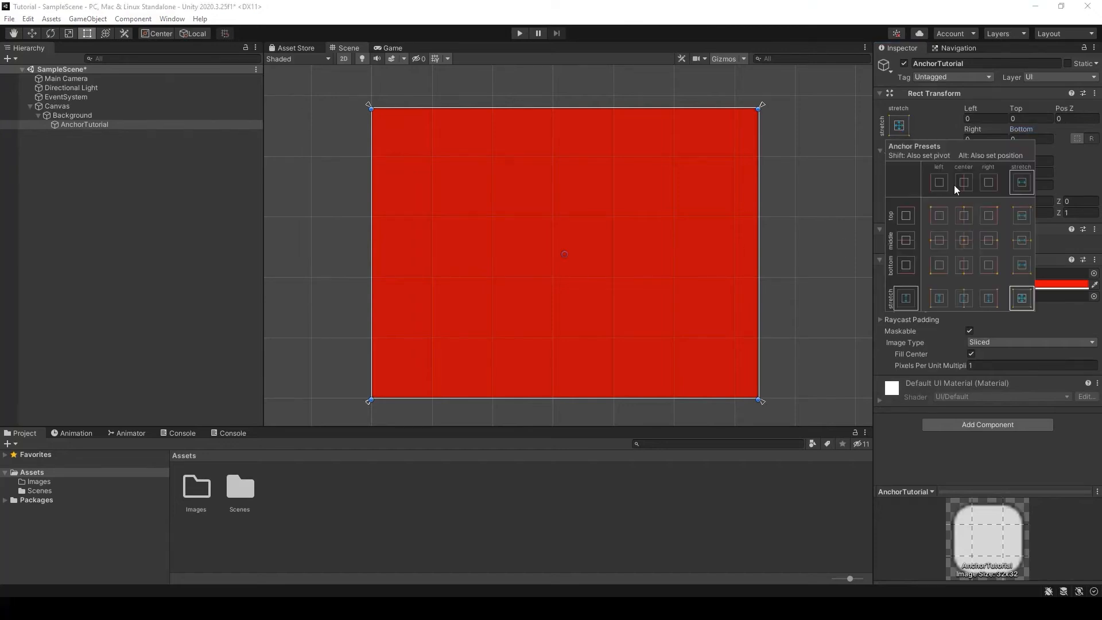
left_click(962, 240)
left_click(983, 150)
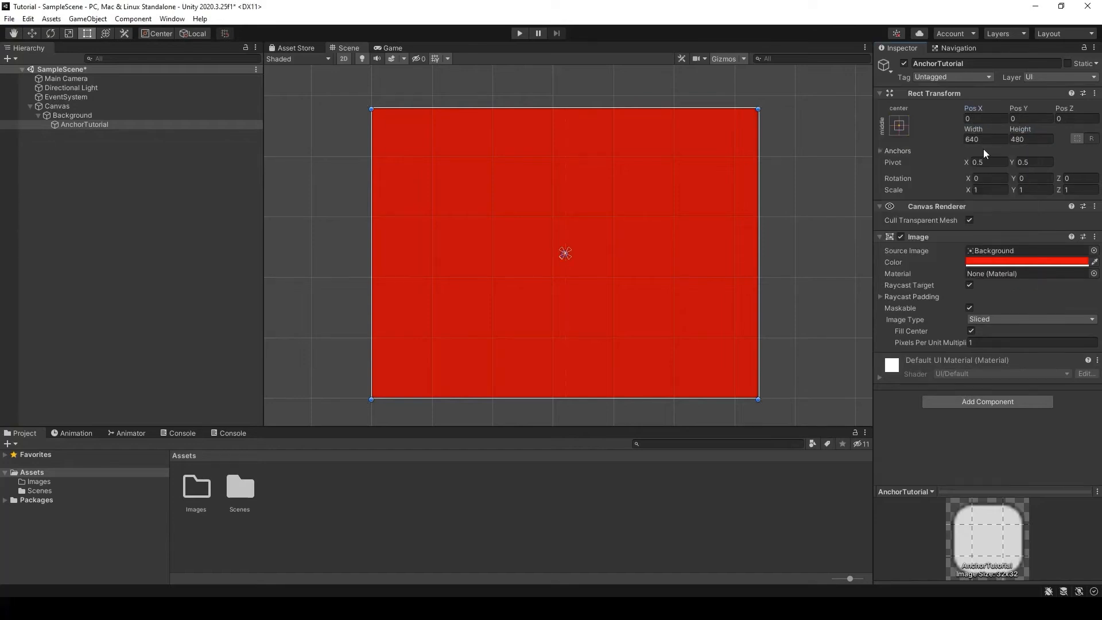
left_click(994, 138)
type("300")
key("Tab")
type("300")
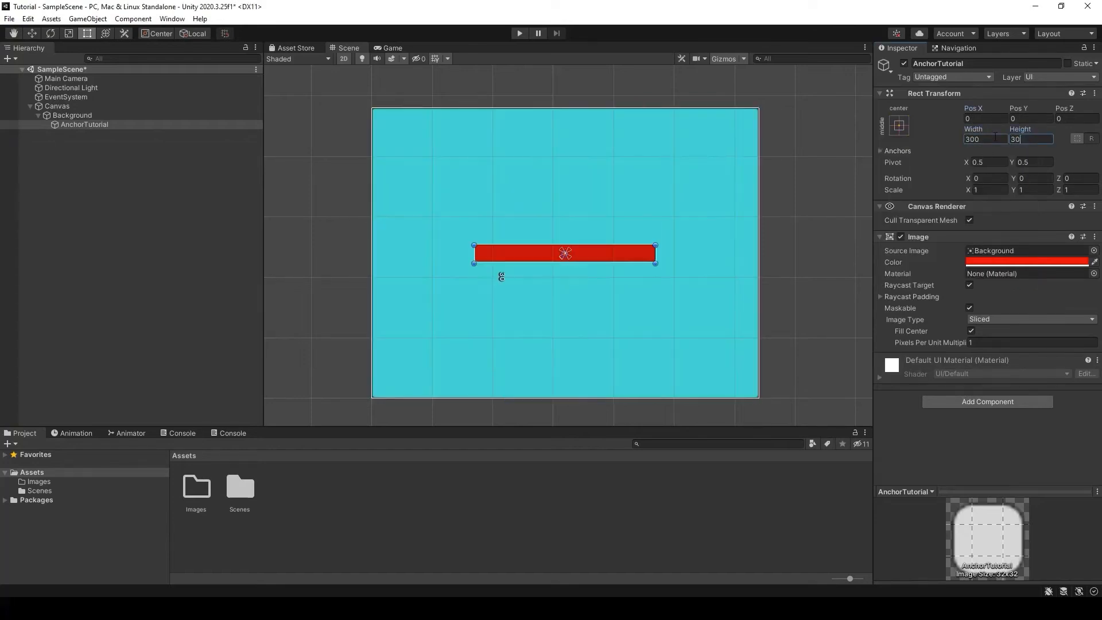
Create a new UI Panel as a child of AnchorTutorial
right_click(63, 119)
left_click(61, 125)
right_click(60, 125)
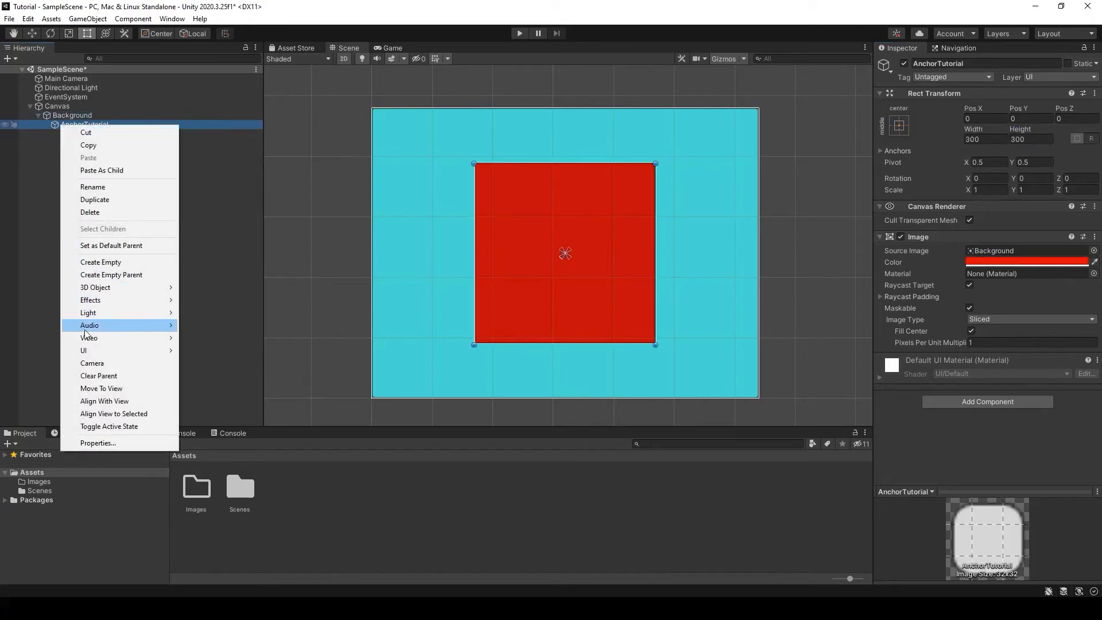
mouse_move(86, 350)
left_click(206, 527)
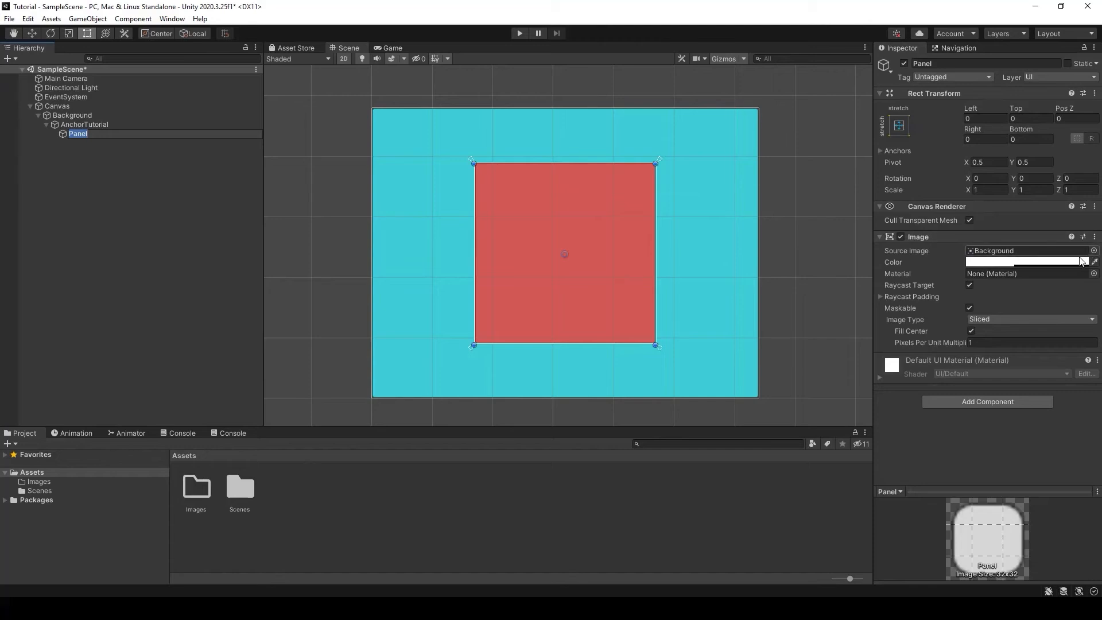
Color the new child Panel bright green (31FF00) and make it fully opaque with alpha 255
left_click(1024, 261)
left_click_drag(1022, 297, 1012, 299)
left_click_drag(1037, 339, 1062, 321)
left_click(1090, 253)
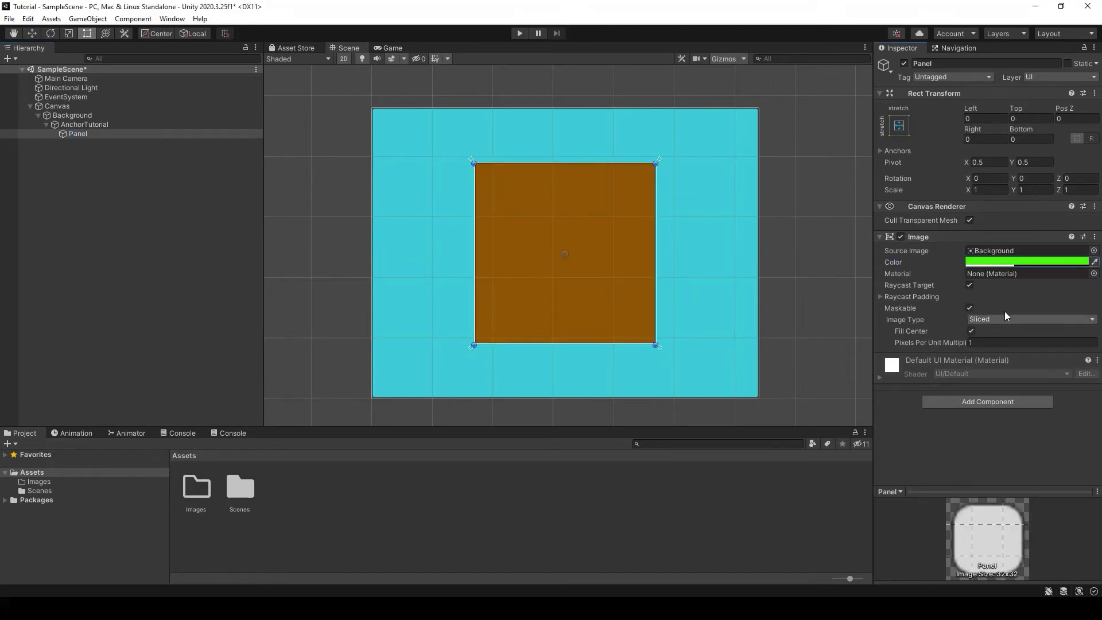
left_click(989, 261)
left_click(1076, 484)
type("255")
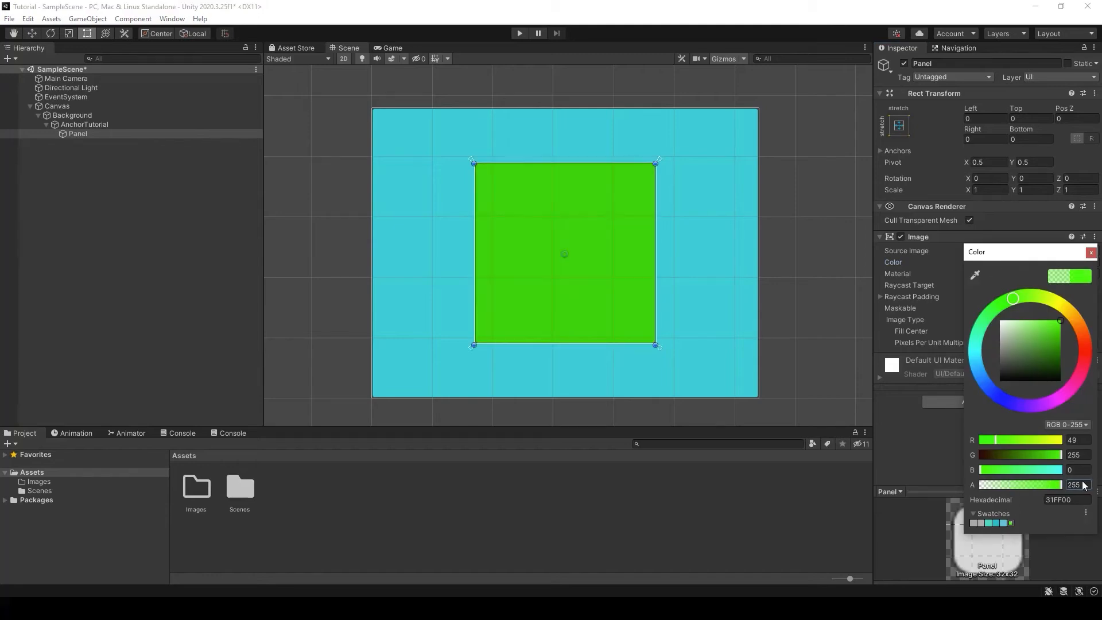
left_click(1090, 252)
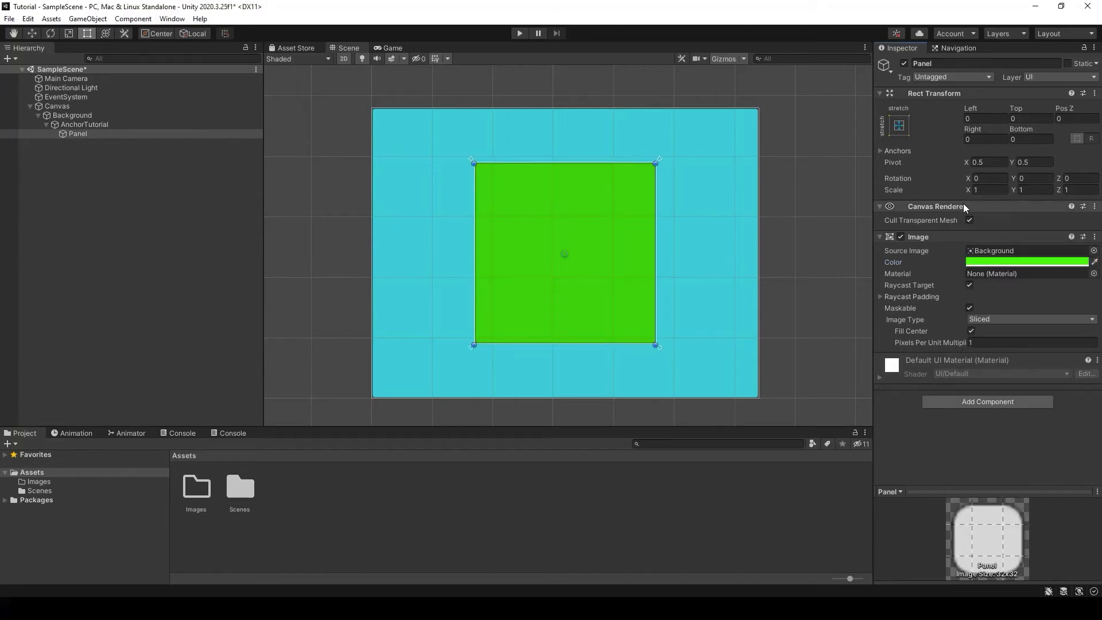
Anchor the green Panel to middle center and set its width and height to 100
left_click(900, 125)
left_click(965, 240)
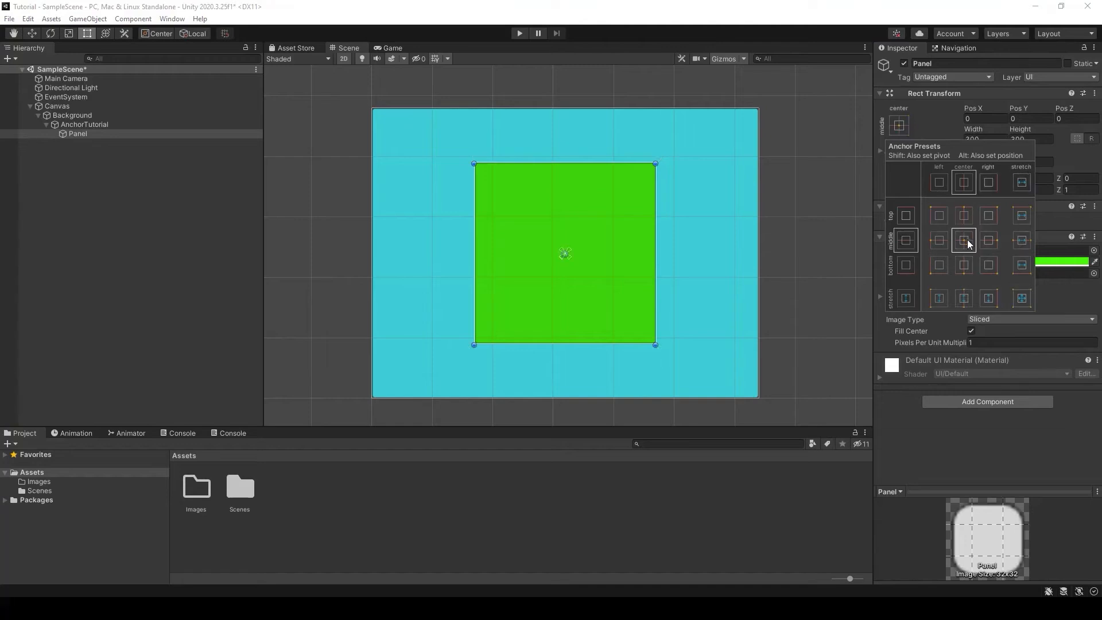
left_click(998, 138)
left_click(992, 138)
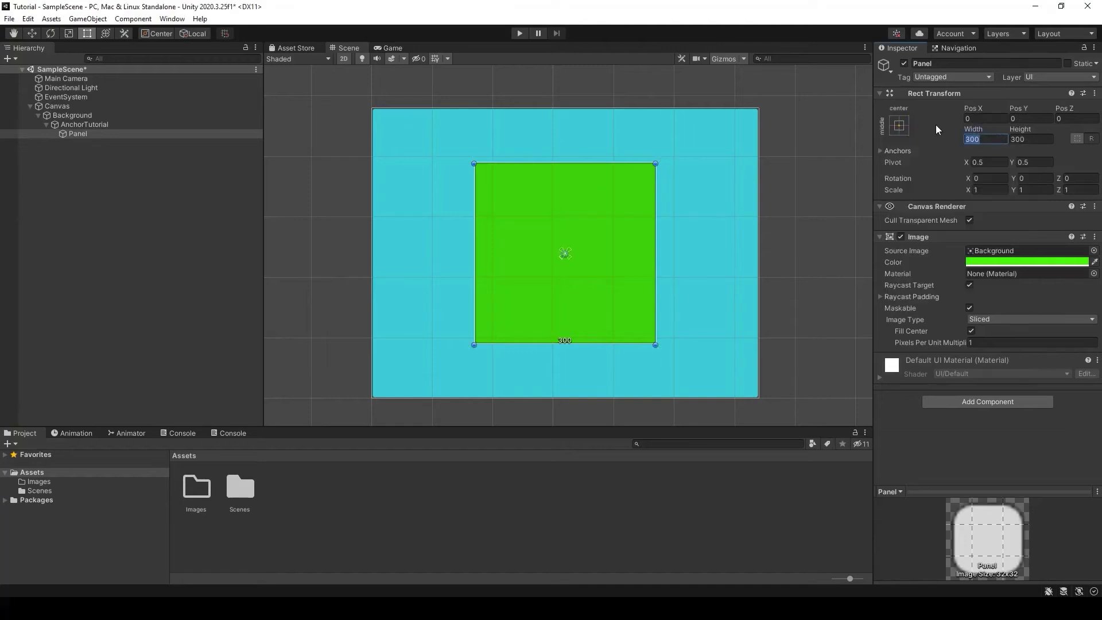
type("100")
key("Tab")
type("100")
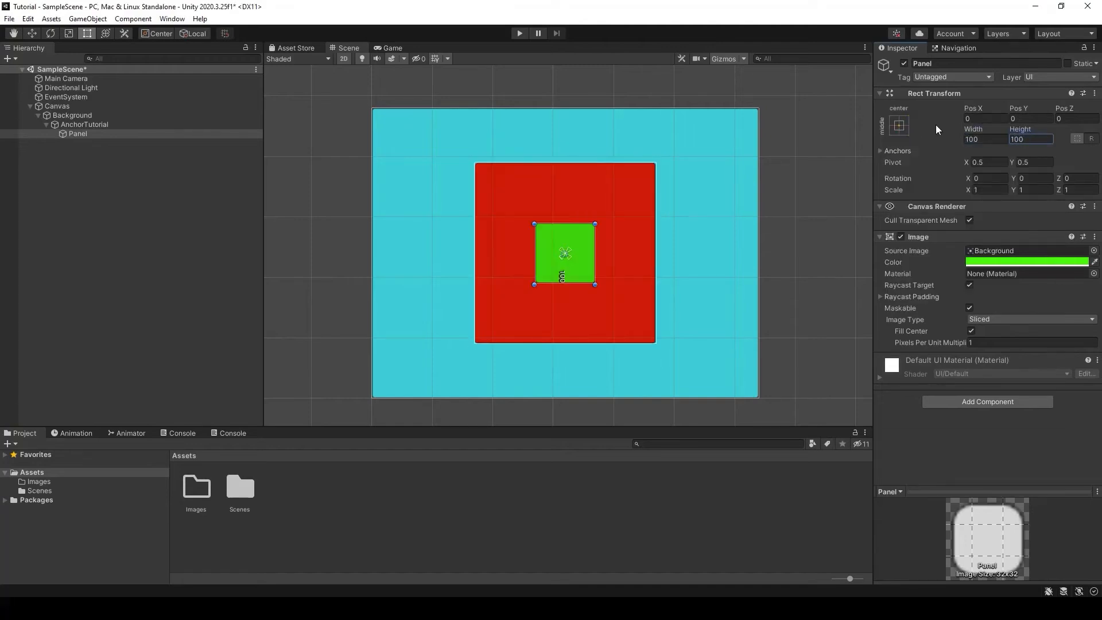
Apply the stretch-stretch anchor preset to the green Panel inside AnchorTutorial
left_click(899, 127)
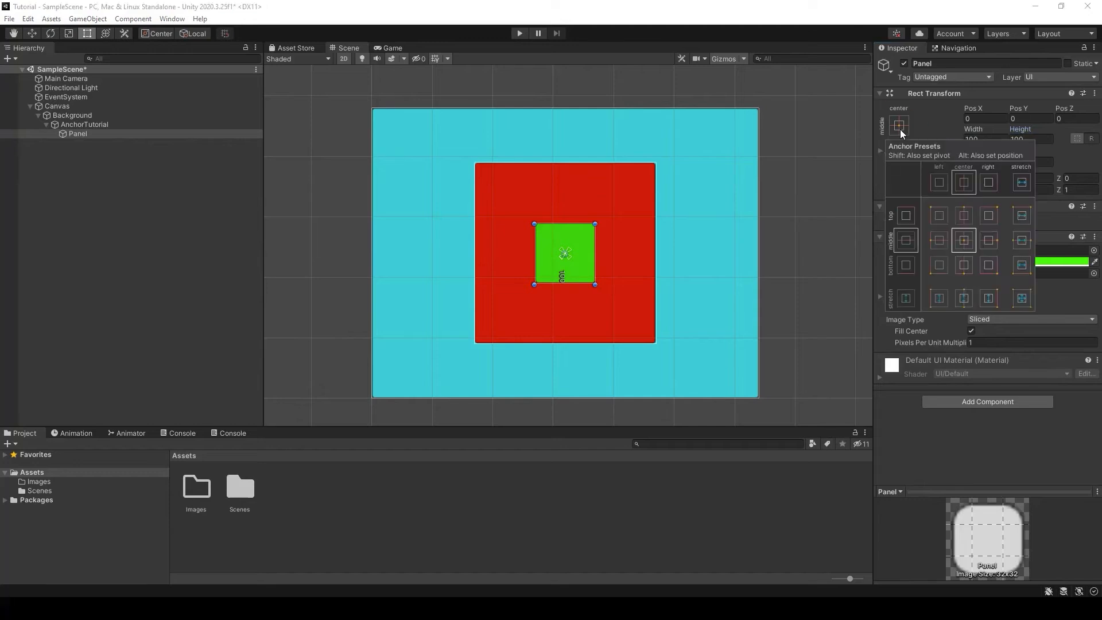
left_click(1020, 299)
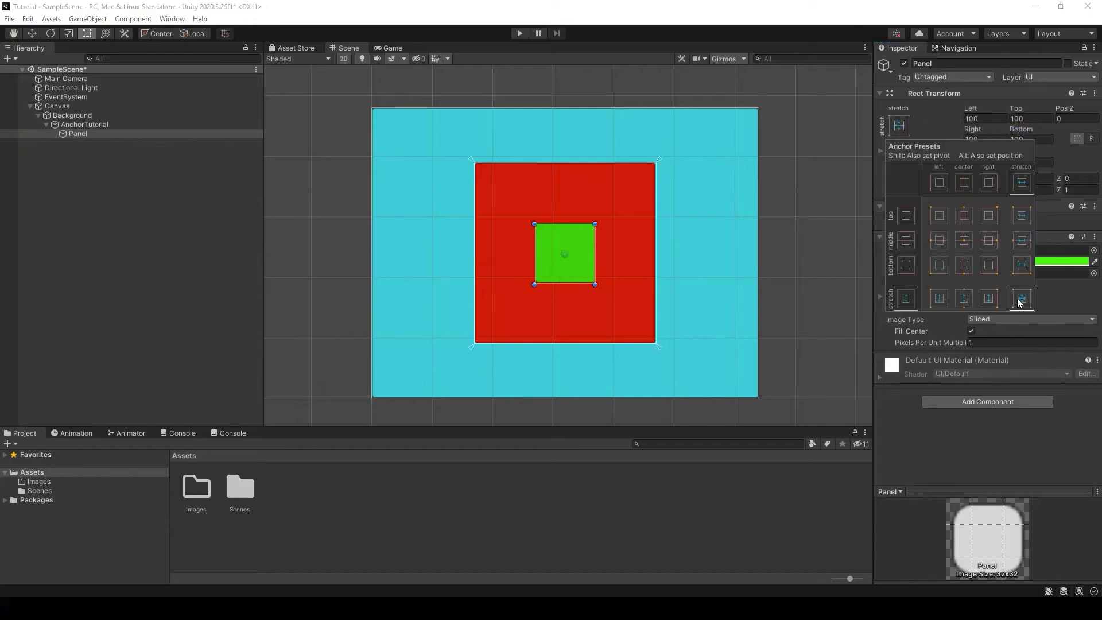
left_click(942, 108)
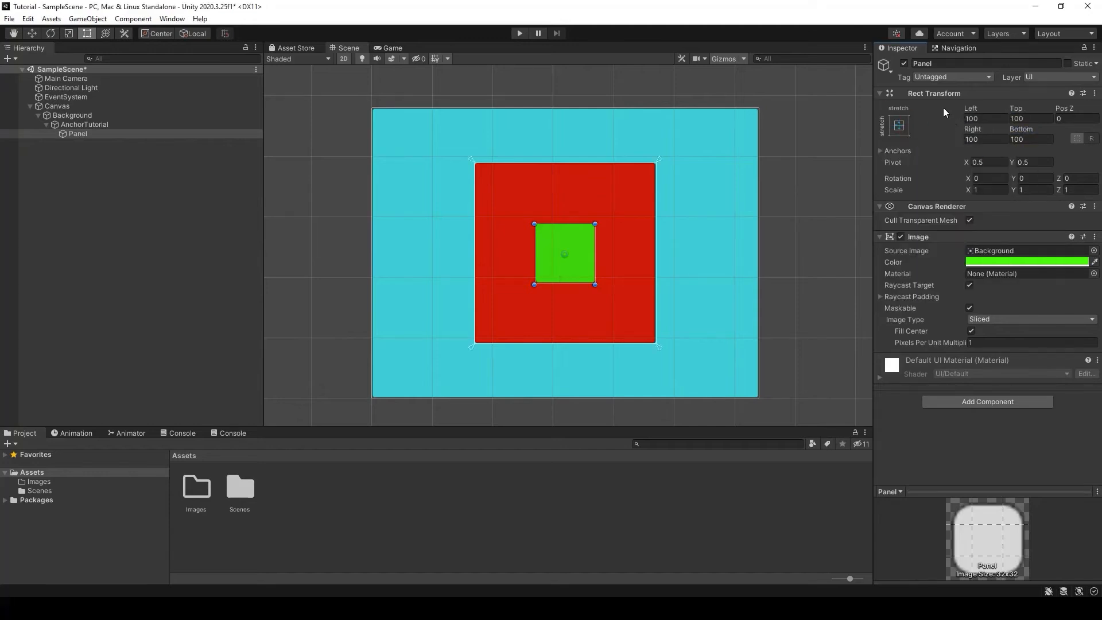
Set the green Panel's Left, Top, Right and Bottom offsets to 0 so it fills AnchorTutorial
left_click(985, 122)
left_click(994, 117)
type("0")
left_click(1034, 114)
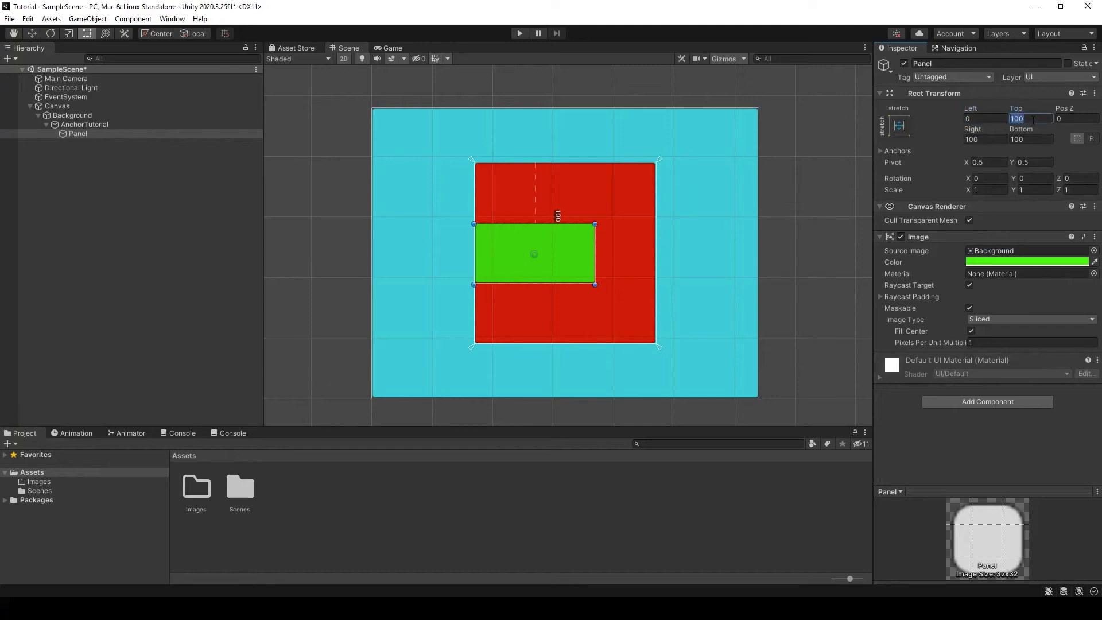
type("0")
left_click(1000, 129)
type("0")
left_click(1039, 143)
type("0")
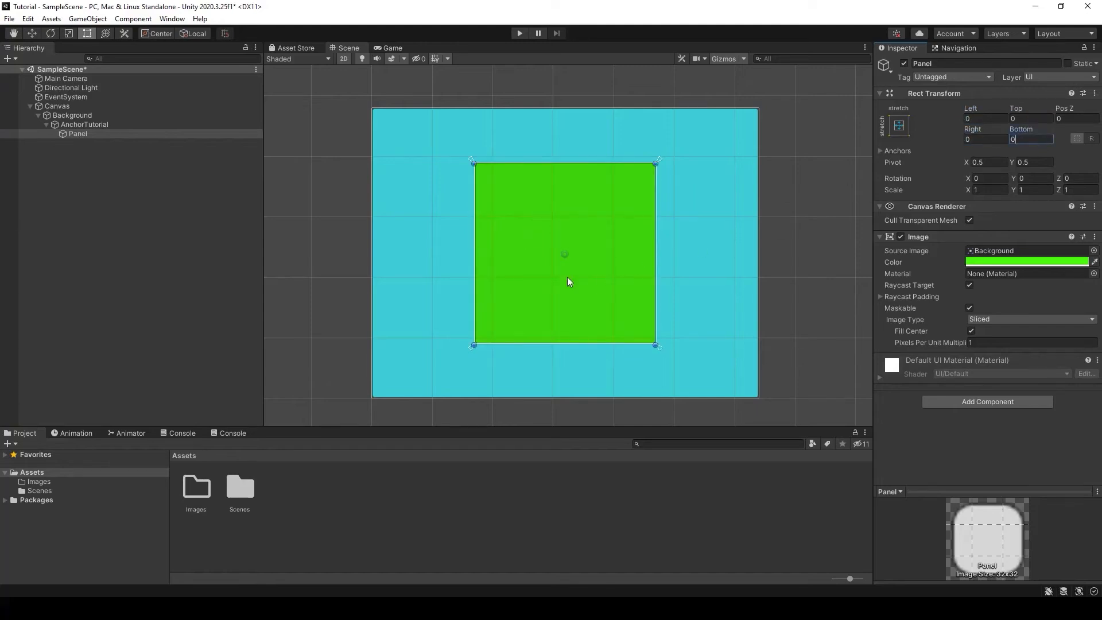
Compare the Rect Transform anchors of AnchorTutorial, the green Panel and Background
left_click(63, 125)
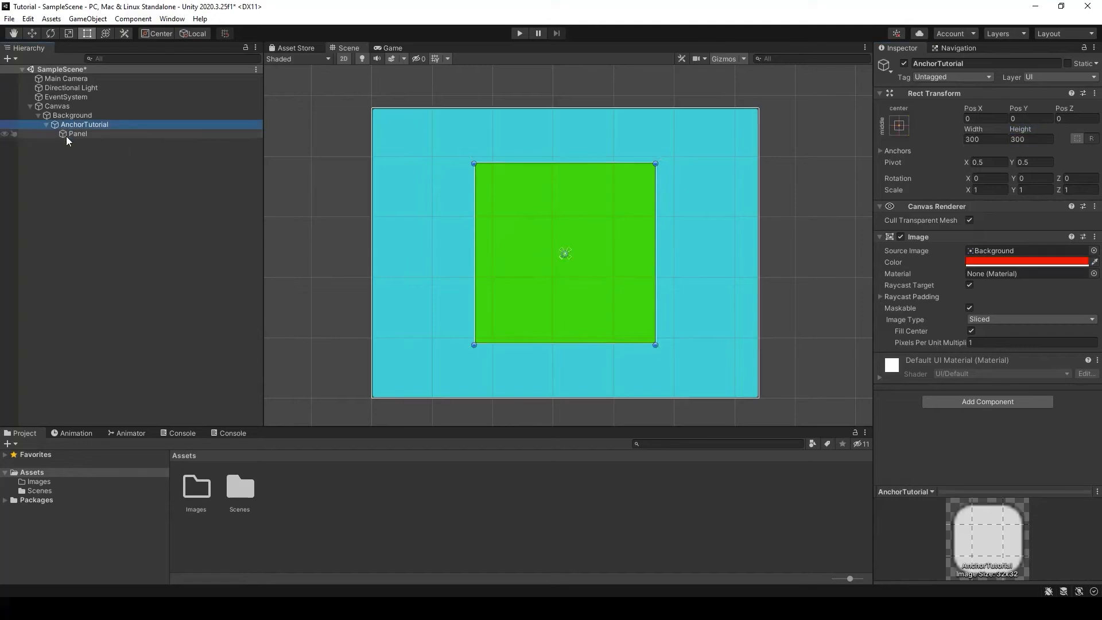
left_click(66, 136)
left_click(66, 126)
left_click(68, 133)
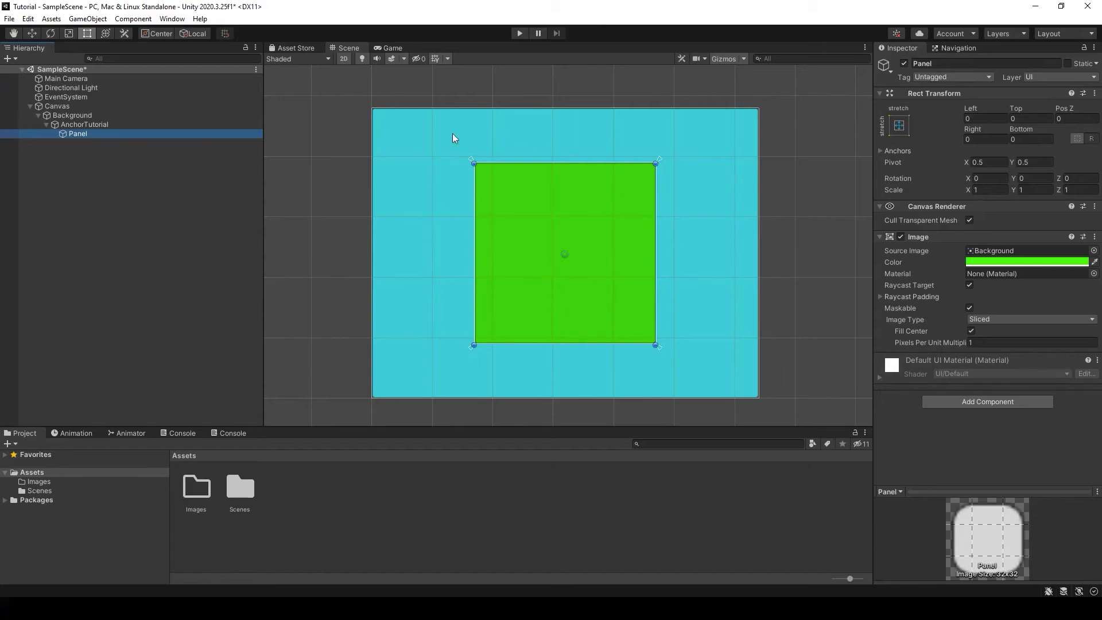
left_click(60, 116)
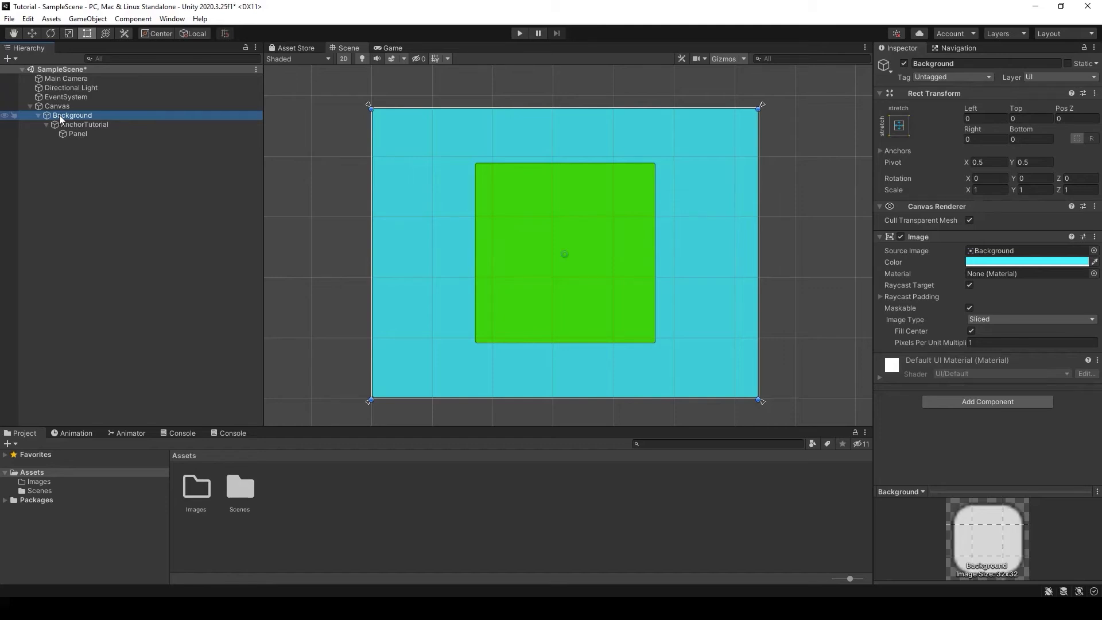
left_click(67, 123)
left_click(76, 134)
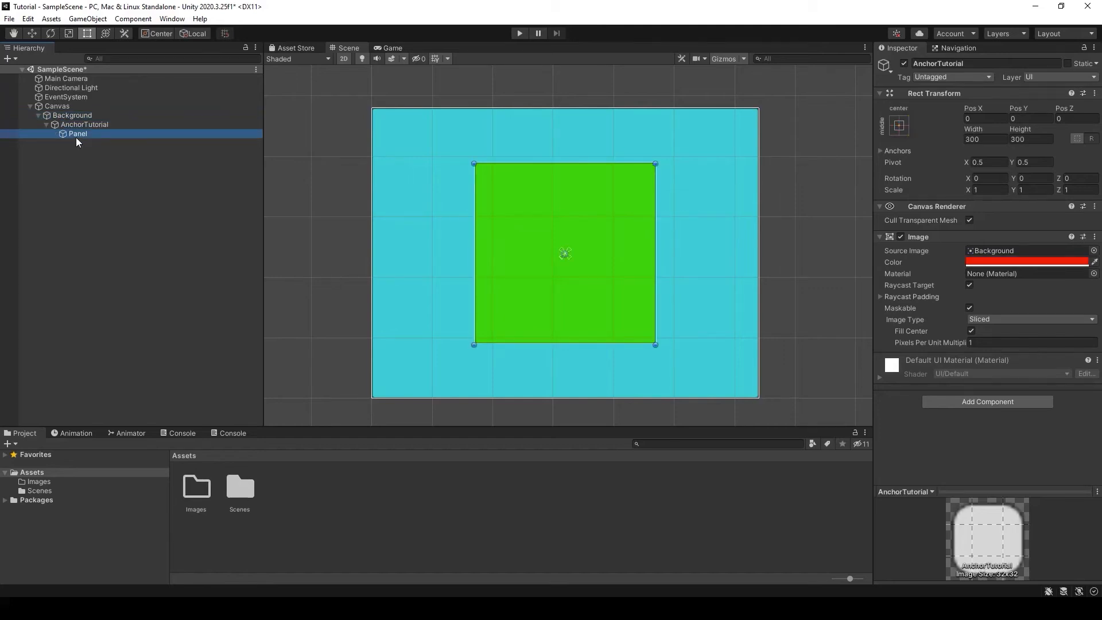
Make the green Panel a direct child of Background and set its Left, Top, Right and Bottom offsets to 0
left_click_drag(84, 124, 85, 118)
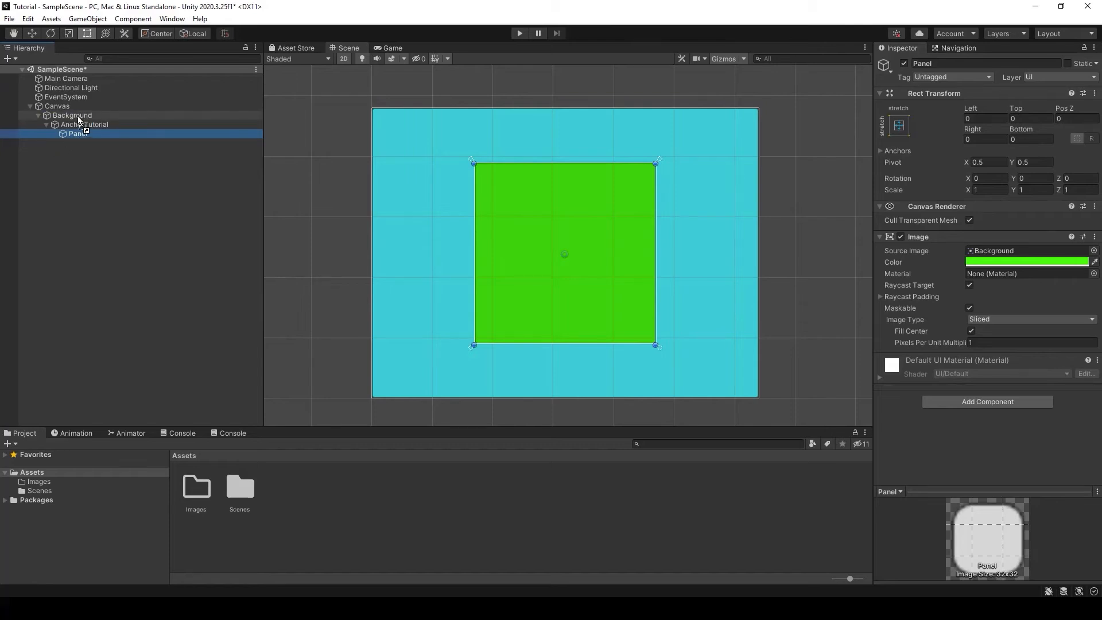
left_click_drag(77, 116, 78, 116)
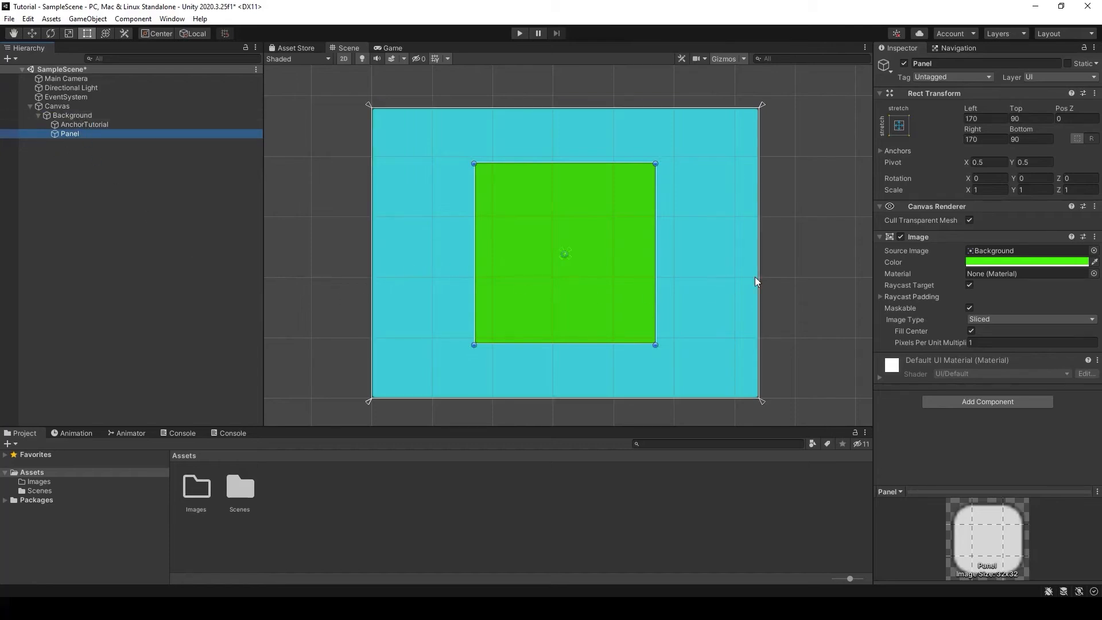
left_click(984, 118)
type("0")
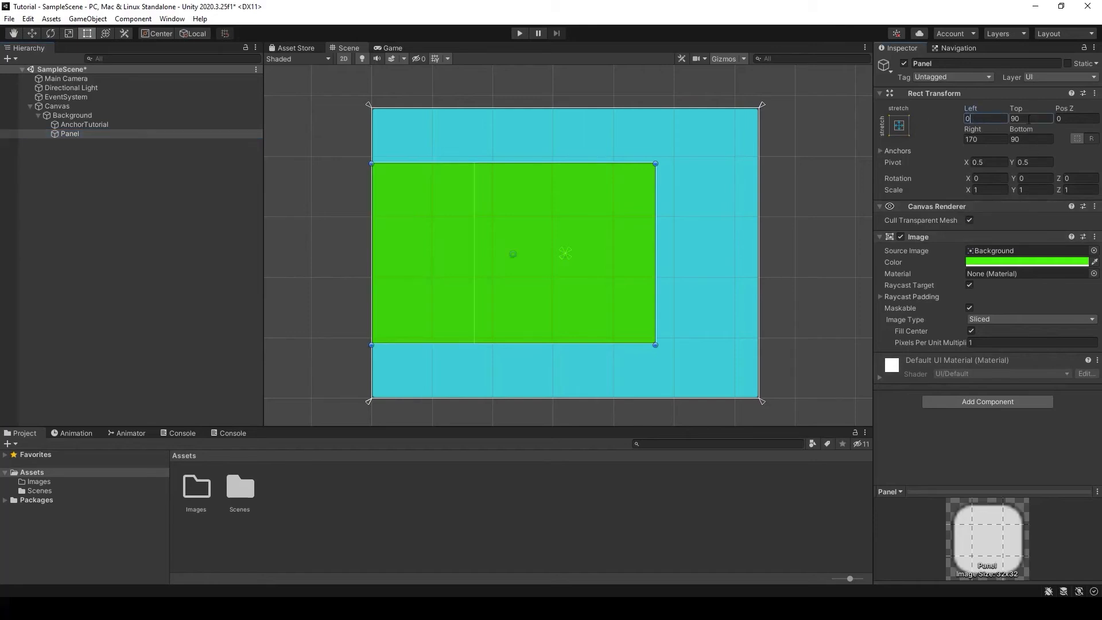
left_click(1028, 118)
type("0")
left_click(985, 139)
type("0")
left_click(1030, 139)
type("0")
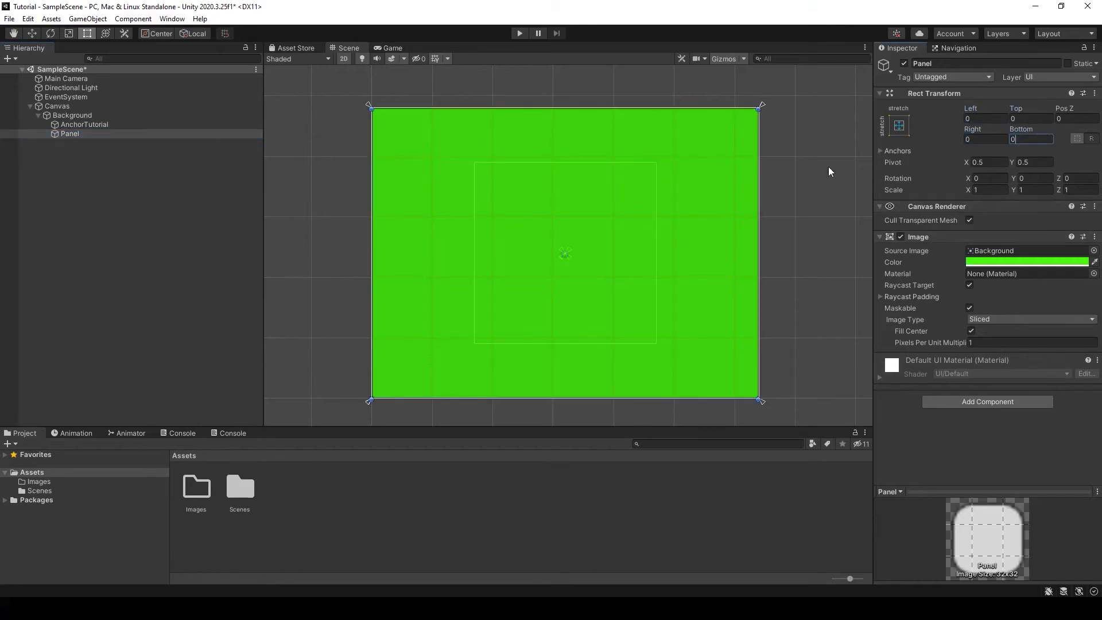
Nest the green Panel under AnchorTutorial again and reset its Left, Top, Right and Bottom offsets to 0
left_click_drag(83, 134, 84, 126)
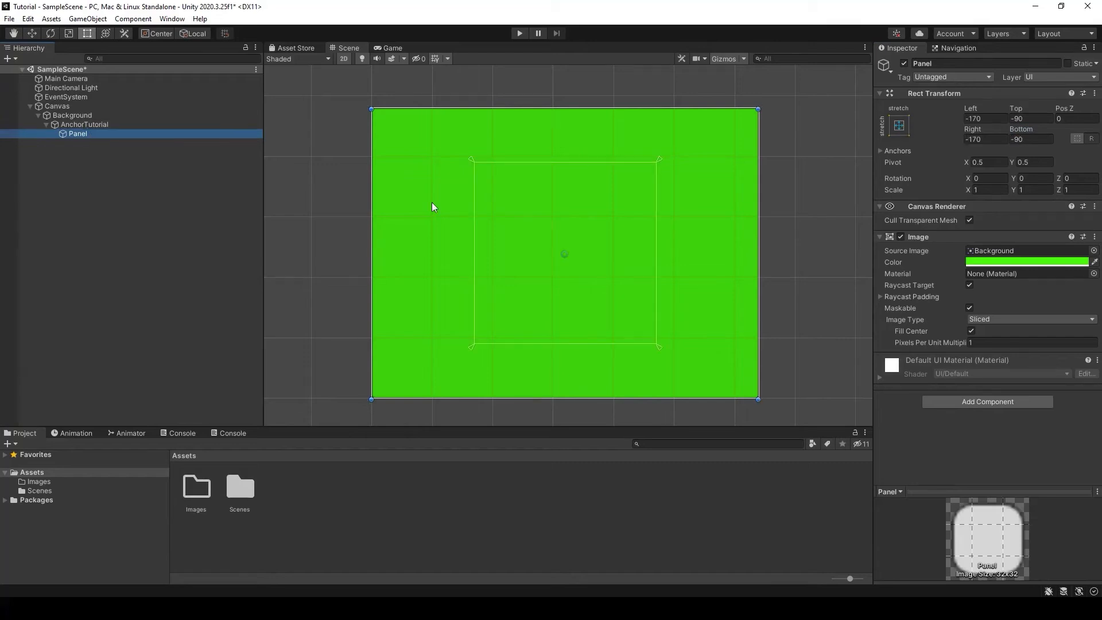
left_click(986, 119)
type("0")
left_click(1029, 119)
type("0")
left_click(984, 139)
type("0")
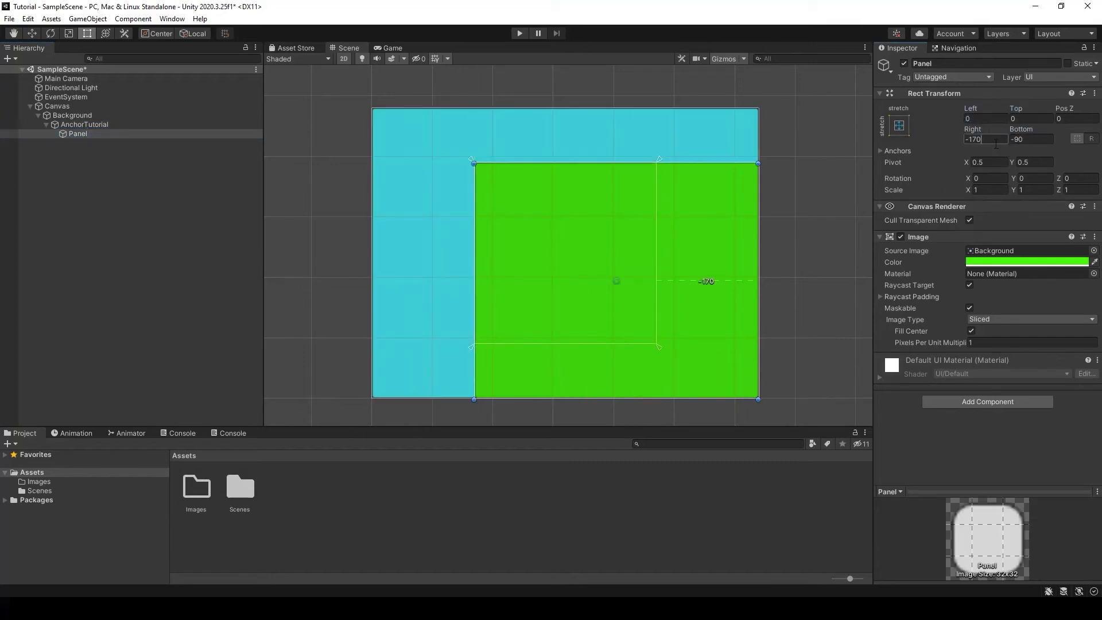
left_click(1033, 139)
type("0")
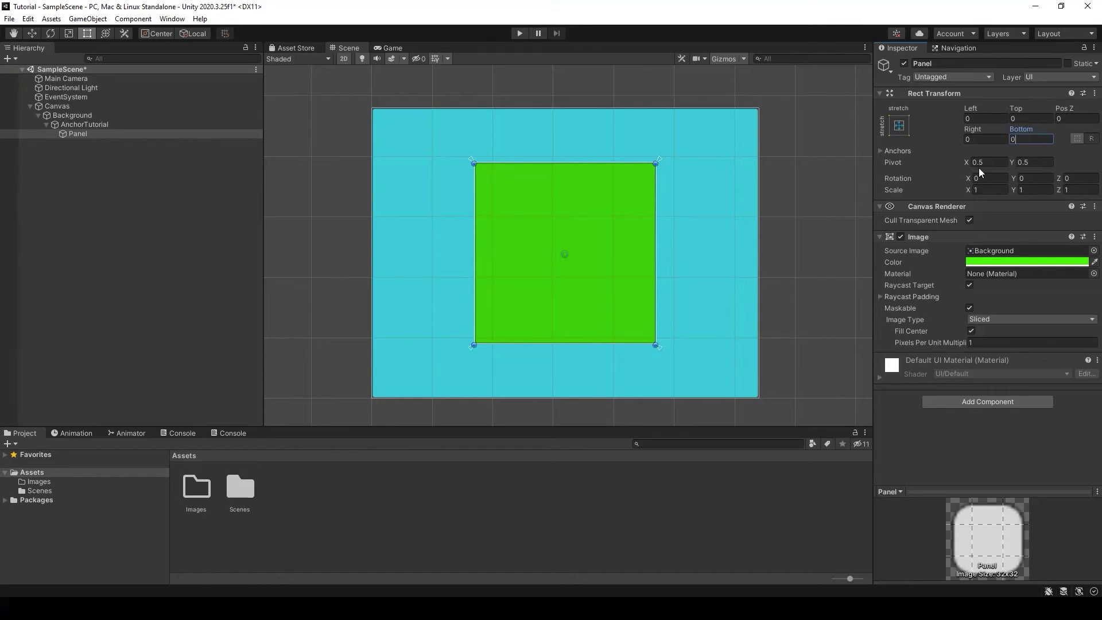
Expand the Anchors values in the Rect Transform and compare those of AnchorTutorial and the green Panel
left_click(882, 151)
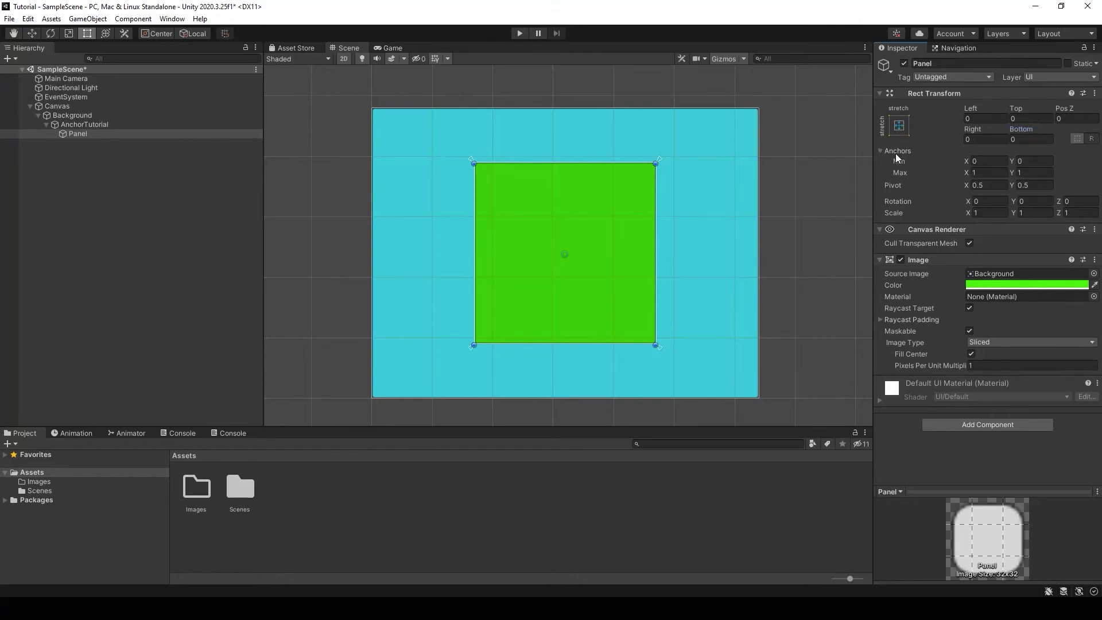
left_click(97, 127)
left_click(91, 136)
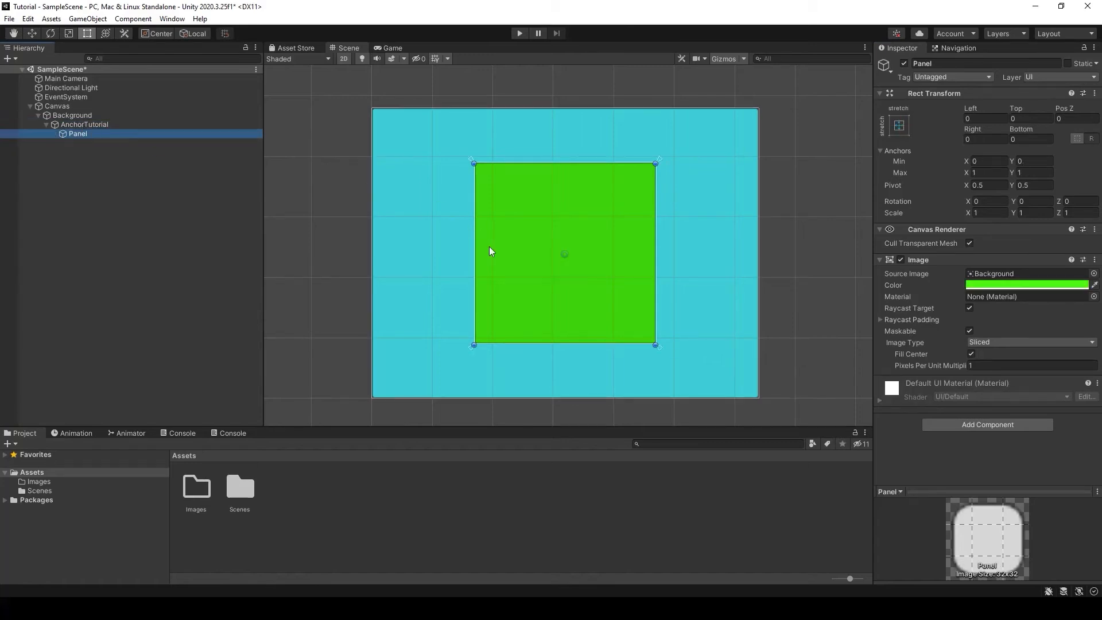
Anchor the green Panel to middle center and set its width and height to 200
left_click(905, 133)
left_click(963, 240)
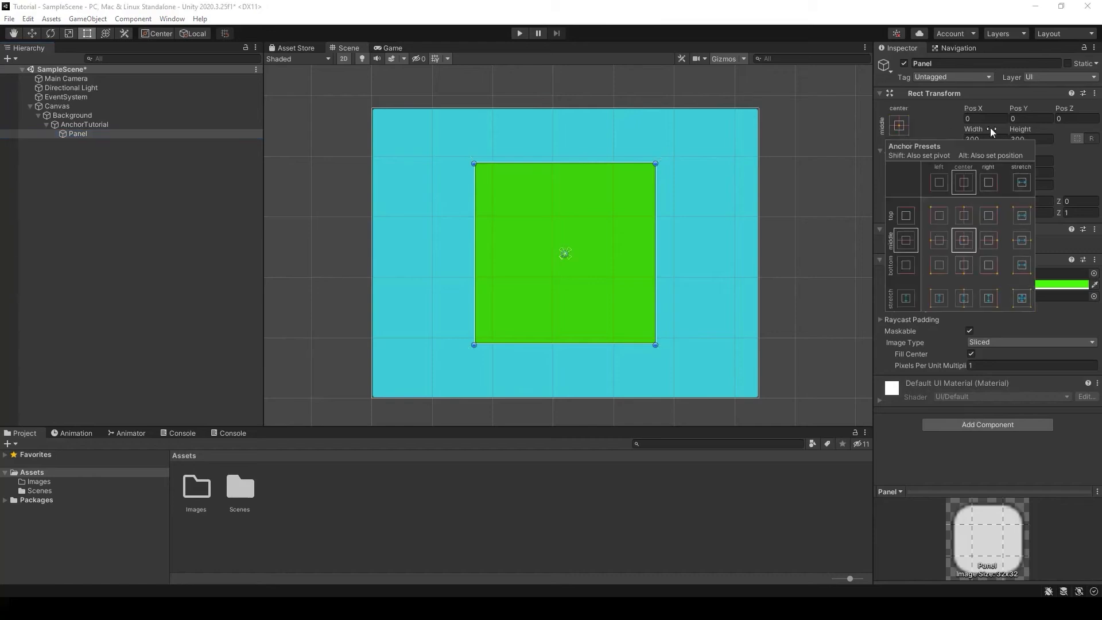
left_click(982, 138)
type("200")
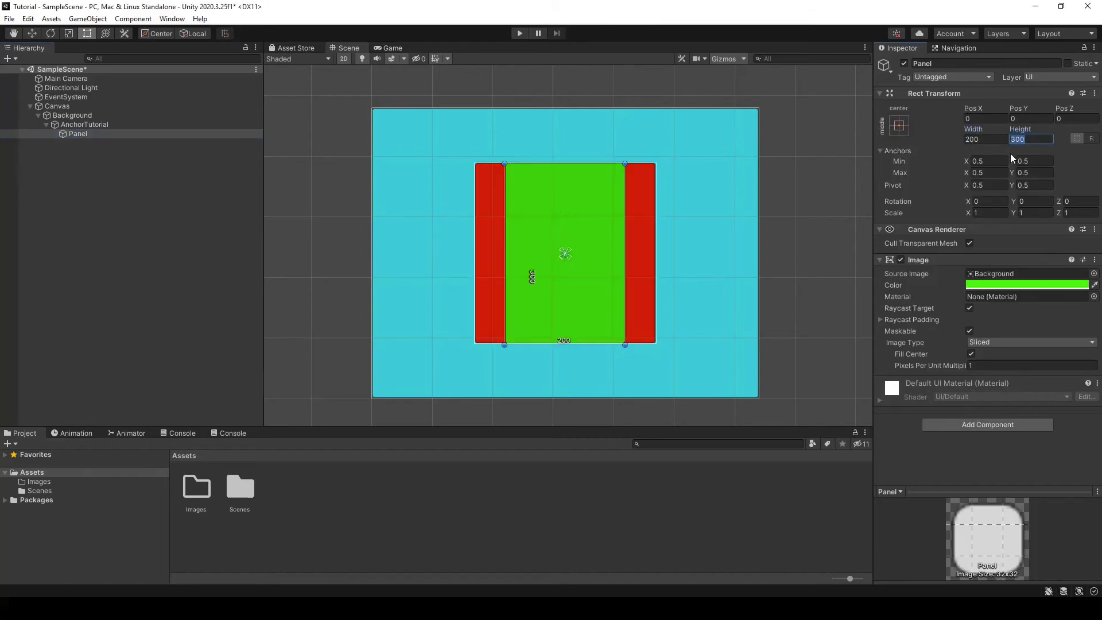
key("Tab")
type("200")
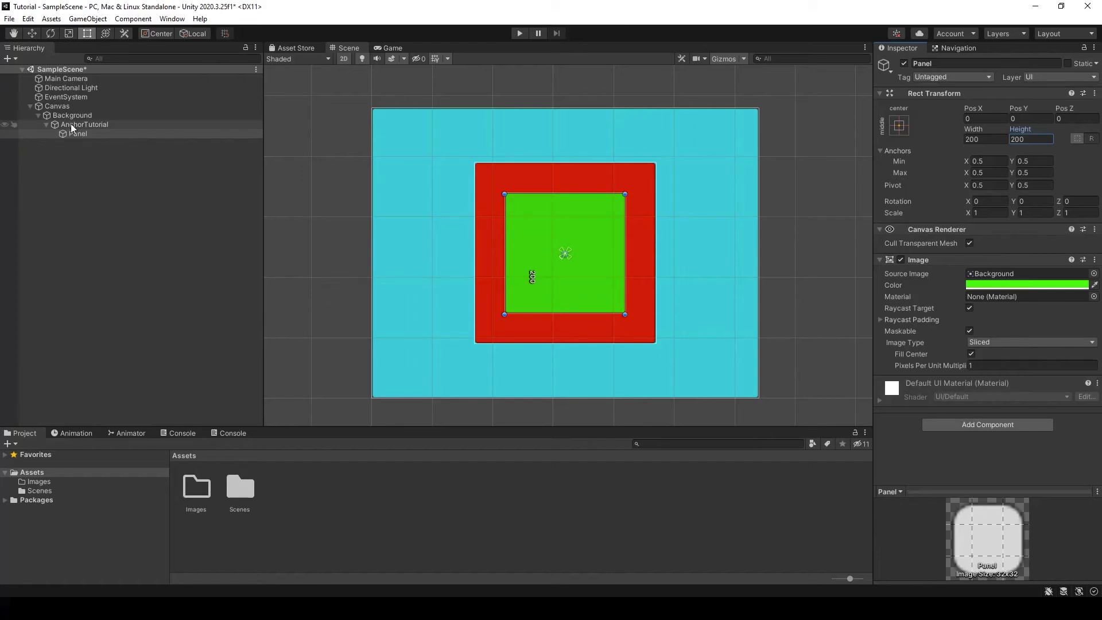
Preview the panels in the Game view with the Free Aspect setting
left_click(382, 49)
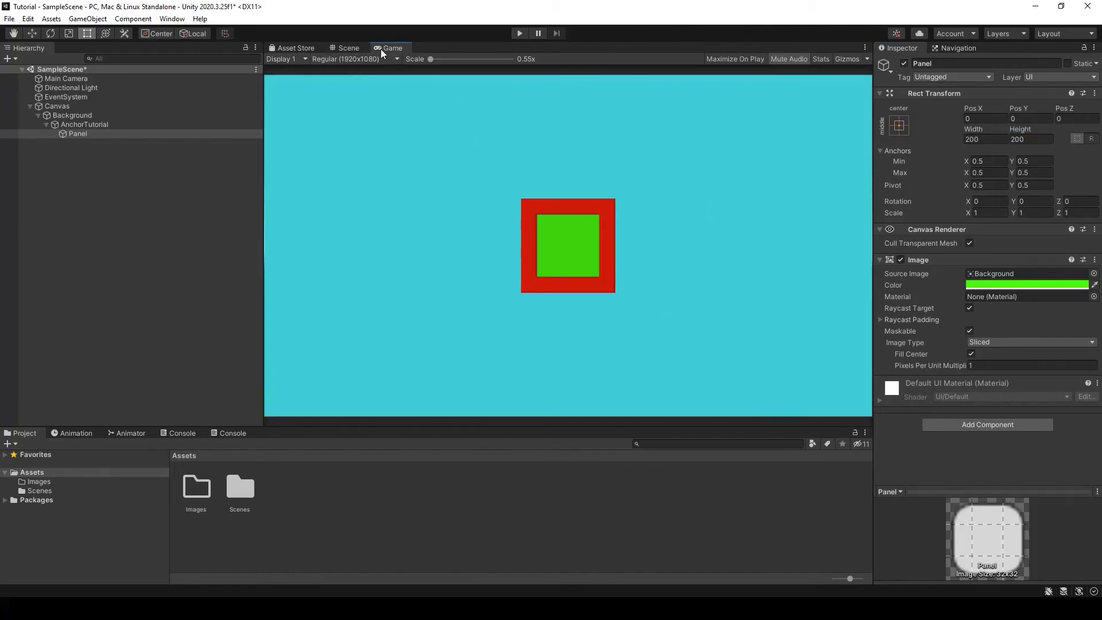
left_click(334, 60)
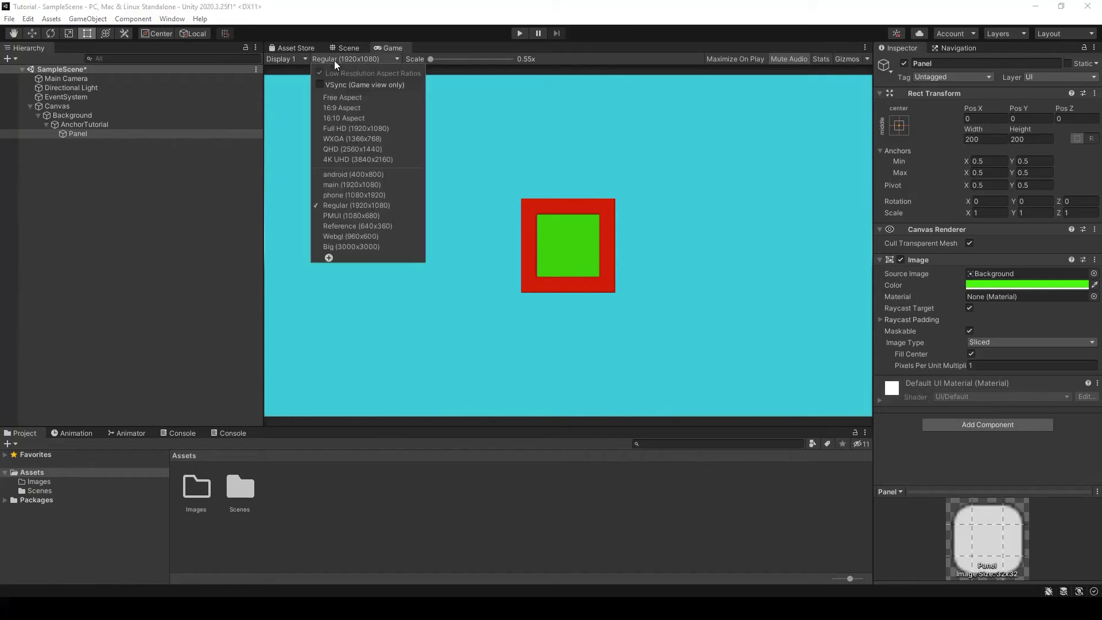
left_click(344, 97)
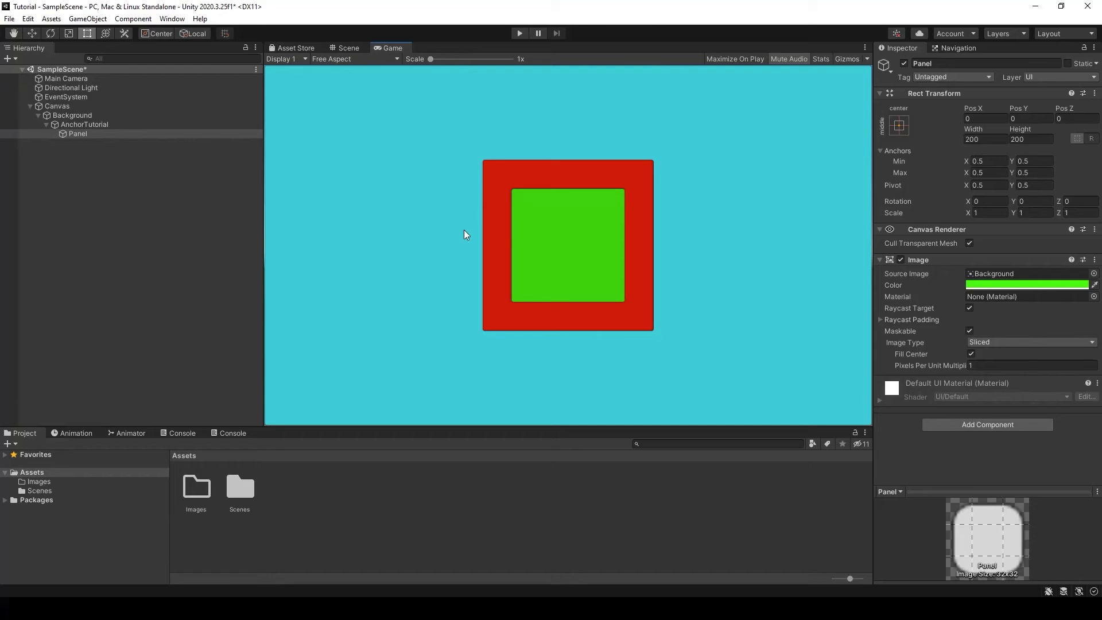
Add a fixed-resolution Game view preset labelled Tutorial with width 900 and height 400
left_click(379, 59)
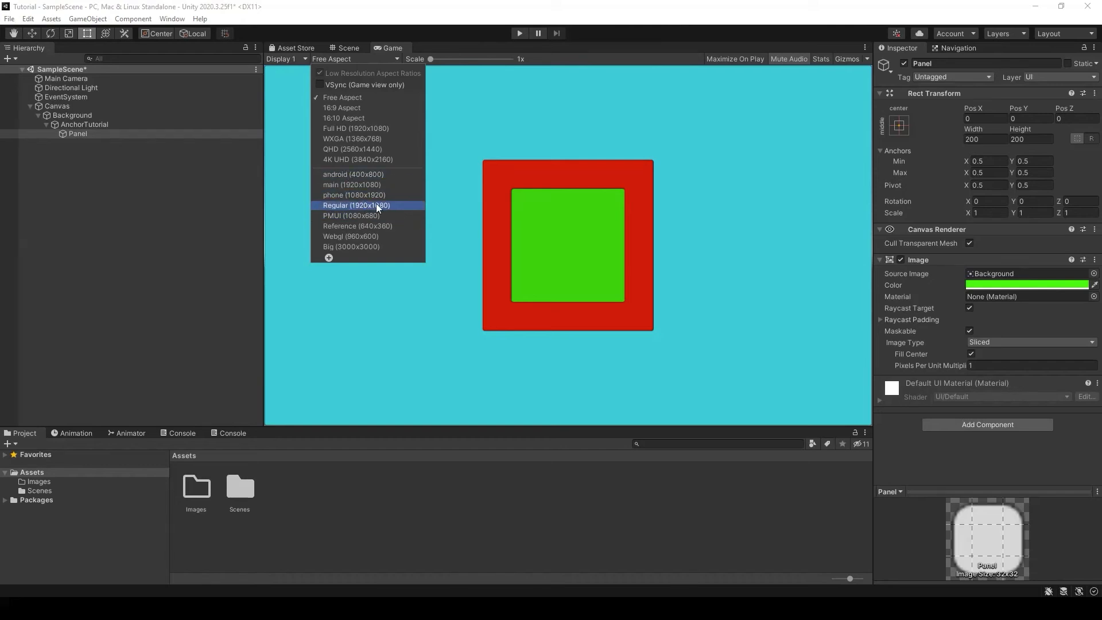
left_click(329, 258)
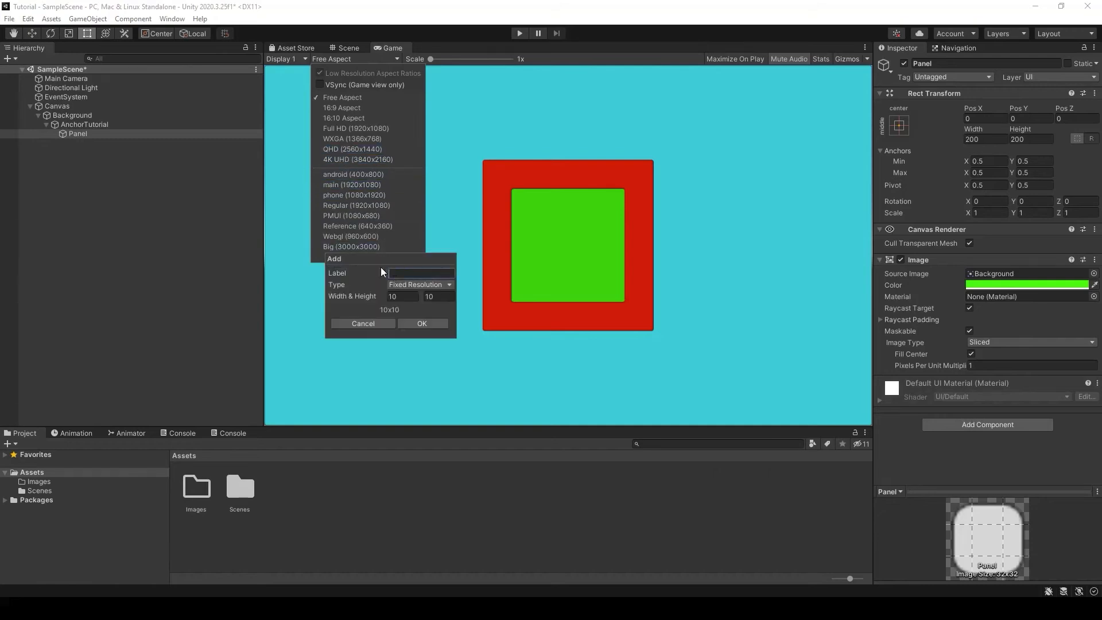
type("Tutorial")
left_click(393, 296)
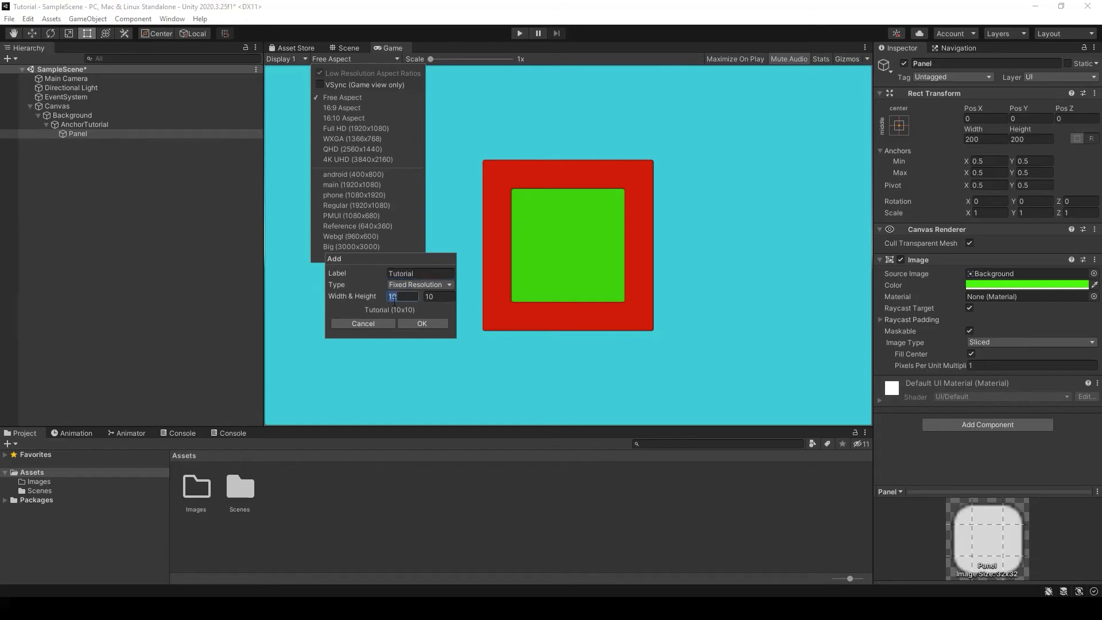
type("900")
left_click(436, 297)
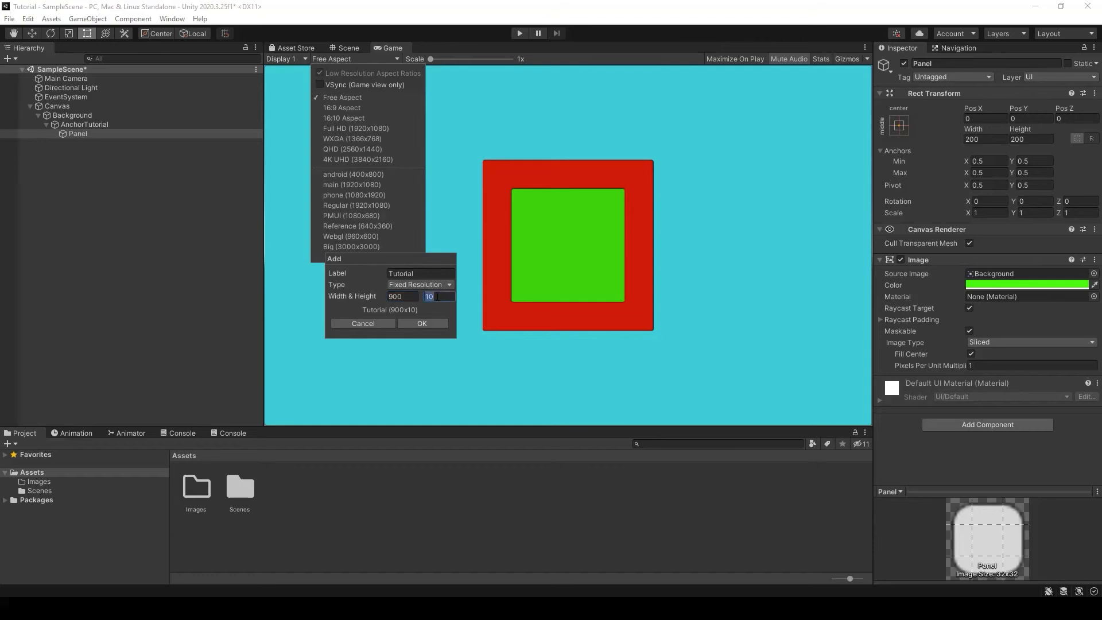
type("400")
left_click(421, 324)
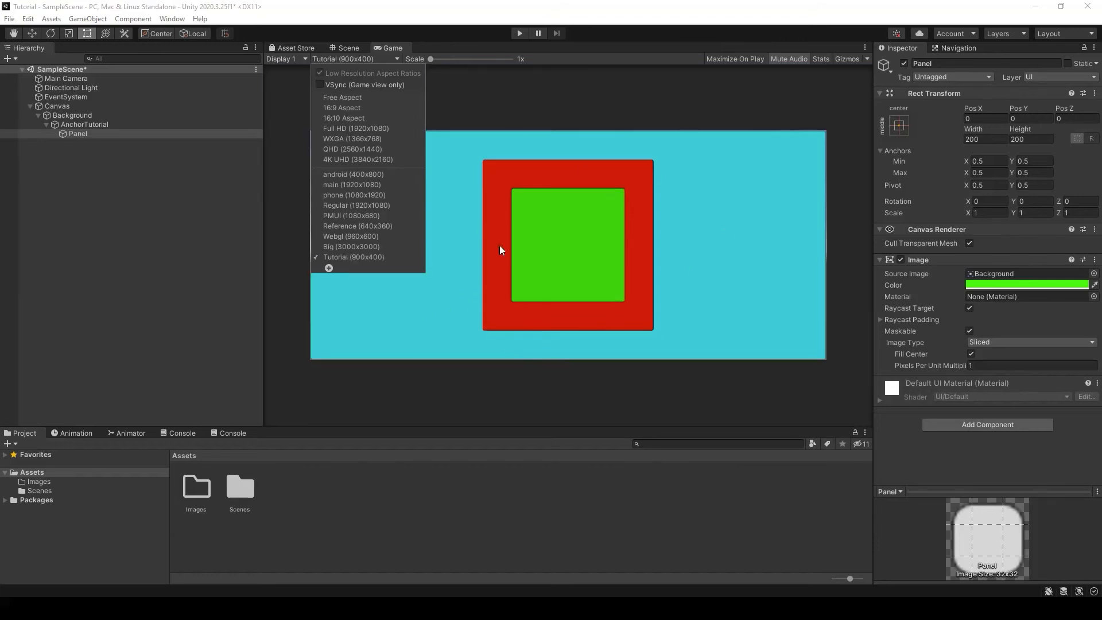
Set the Game view resolution to Regular (1920x1080) and return to the Scene view
left_click(389, 206)
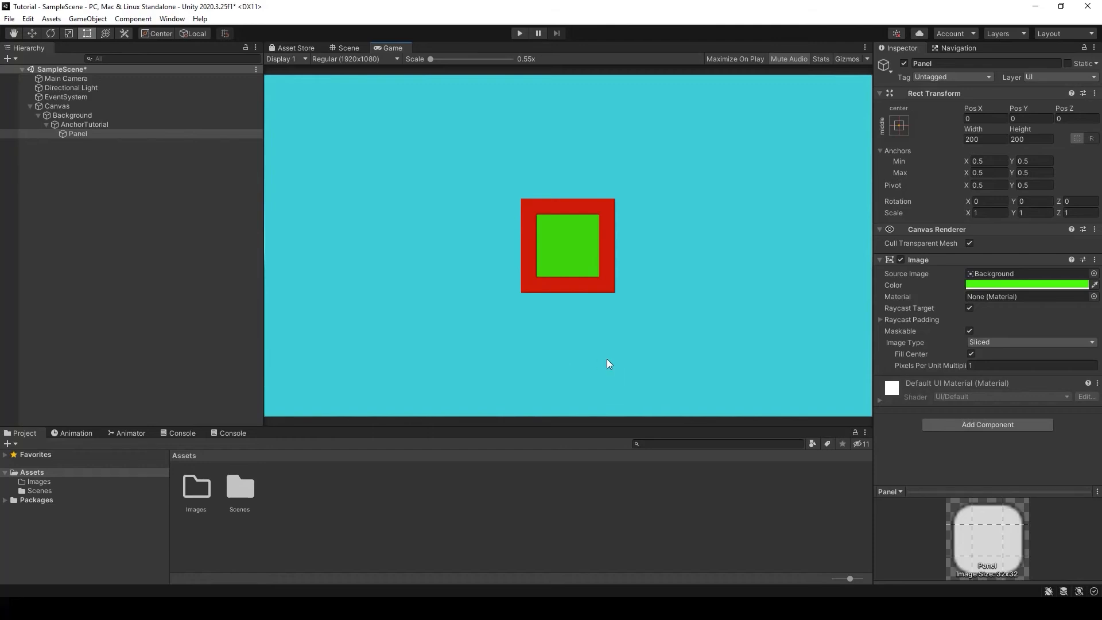
left_click(342, 50)
scroll(688, 264, "down", 4)
middle_click_drag(781, 218, 452, 319)
scroll(518, 301, "down", 3)
scroll(505, 306, "up", 2)
scroll(452, 319, "down", 1)
Anchor AnchorTutorial to top right while keeping it in place, and check the green Panel's anchor
left_click(122, 125)
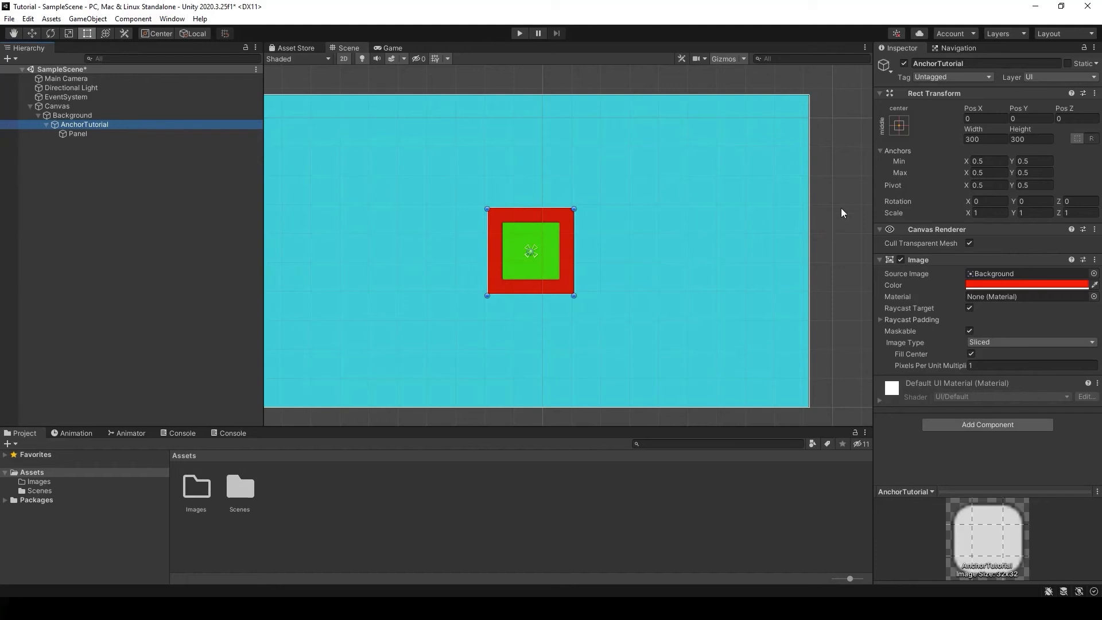
left_click(898, 125)
left_click(989, 223)
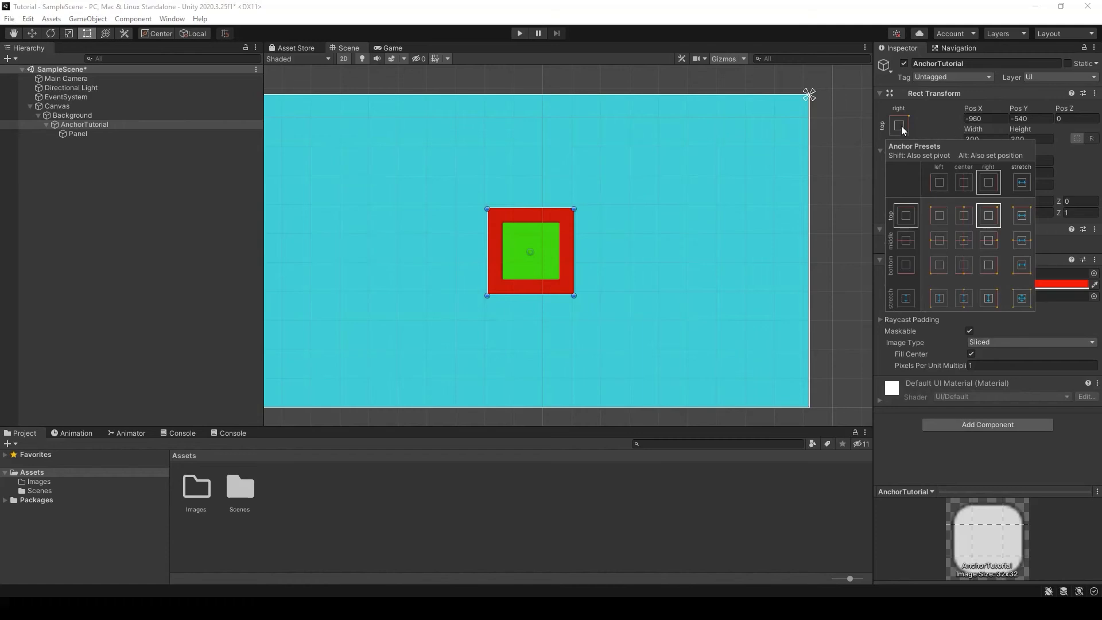
left_click(683, 84)
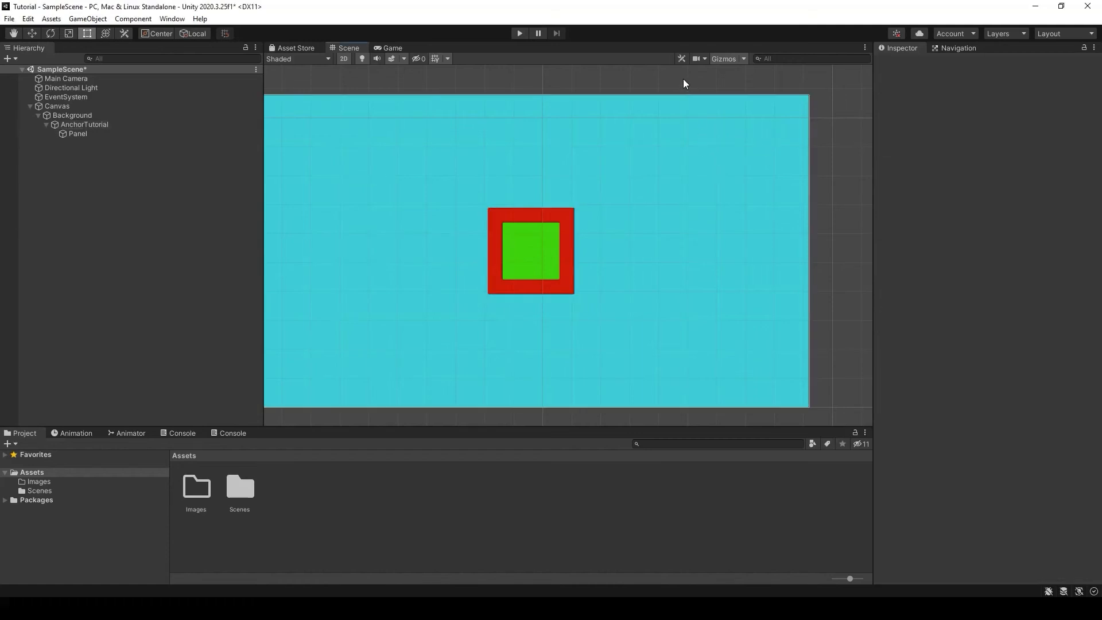
left_click(65, 132)
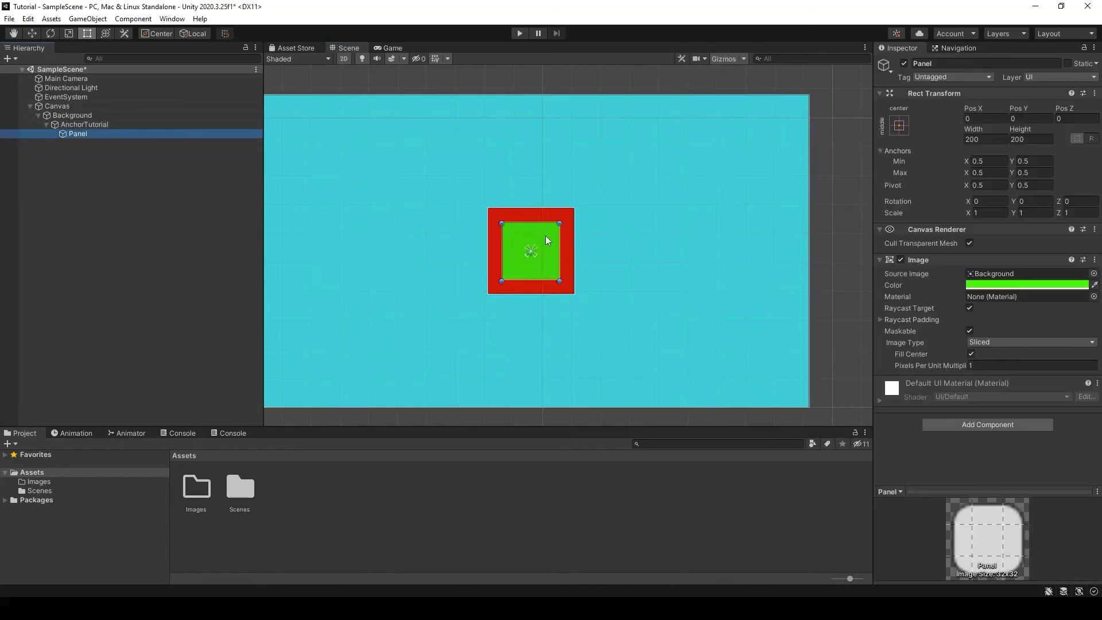
left_click(169, 203)
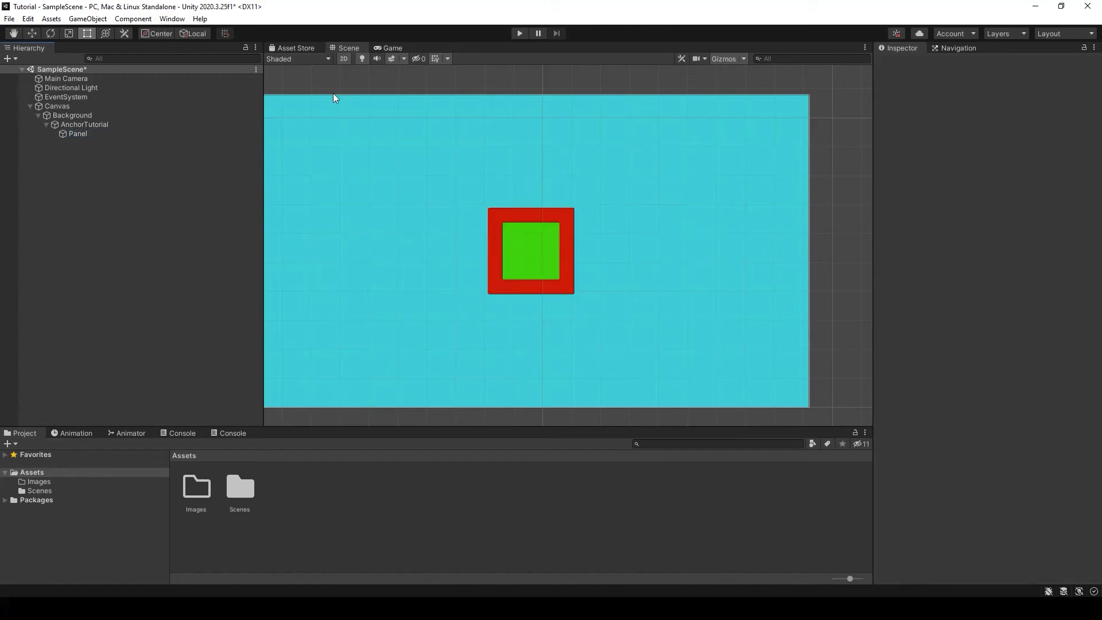
Preview the panels in the Game view at the android (400x800) resolution
left_click(383, 46)
left_click(377, 59)
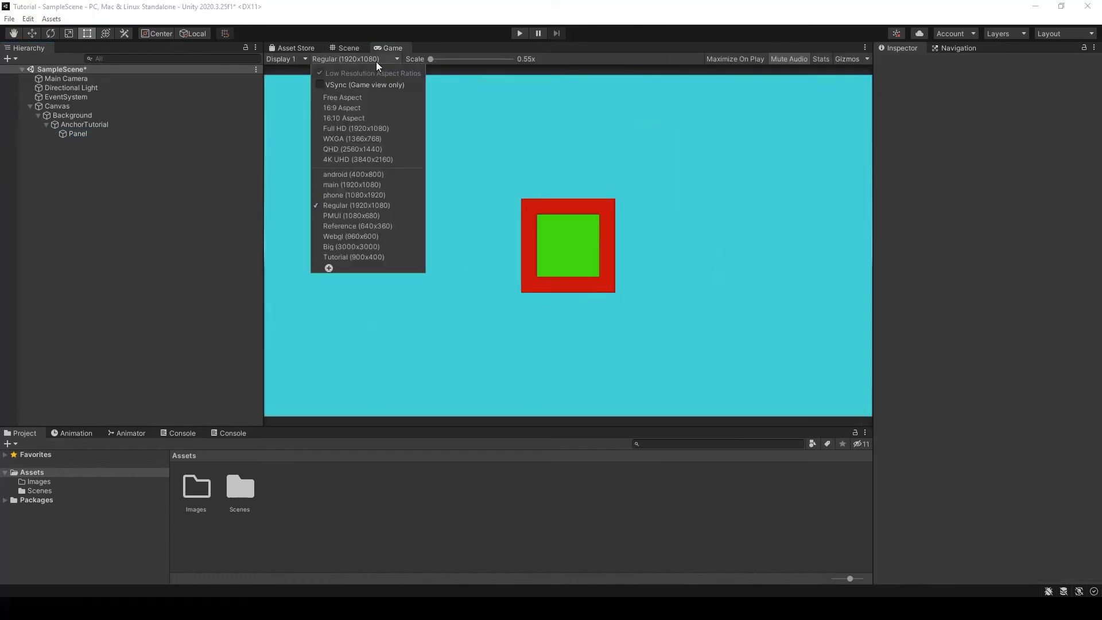
left_click(364, 176)
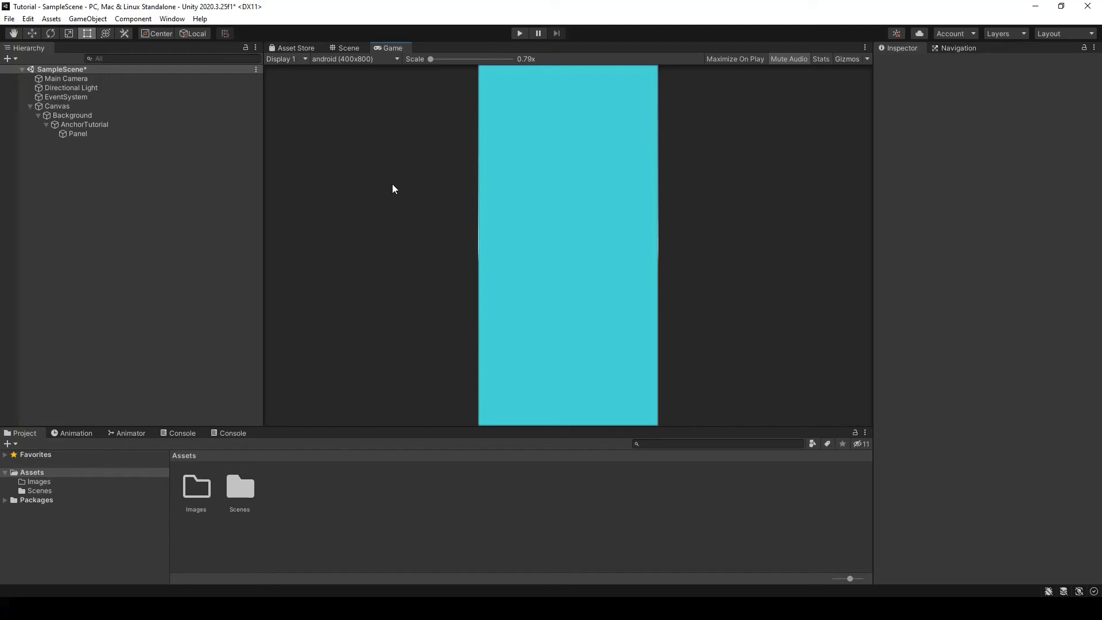
Examine where AnchorTutorial sits relative to the canvas by comparing the Scene view with the Game view
left_click(347, 48)
scroll(460, 211, "down", 3)
middle_click_drag(479, 187, 634, 202)
scroll(587, 220, "down", 7)
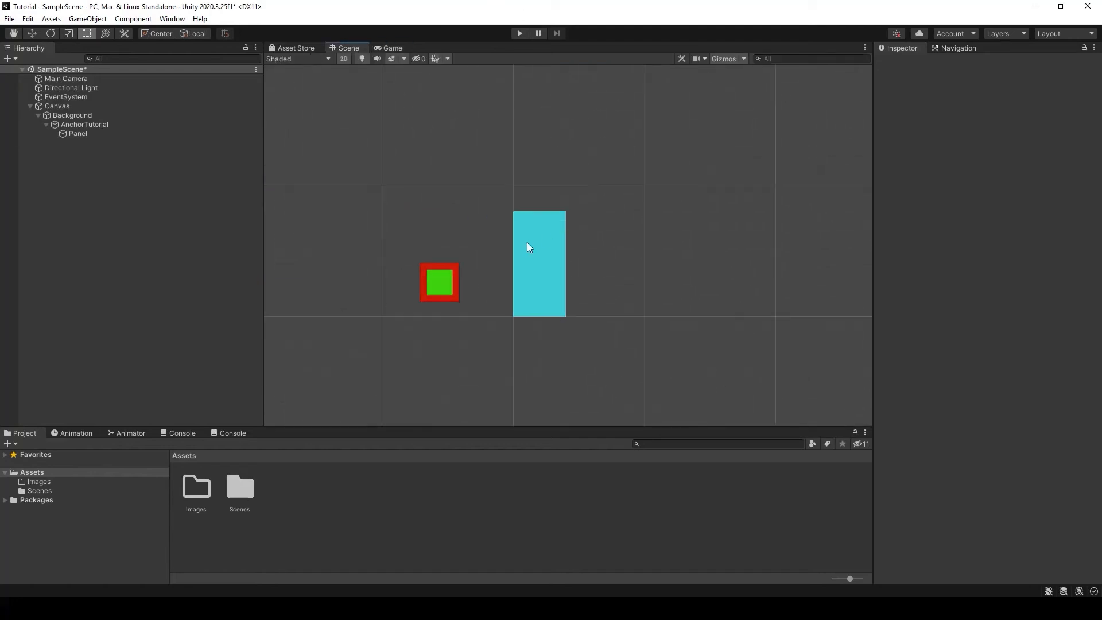
scroll(449, 204, "up", 10)
middle_click_drag(464, 263, 480, 219)
scroll(477, 217, "up", 6)
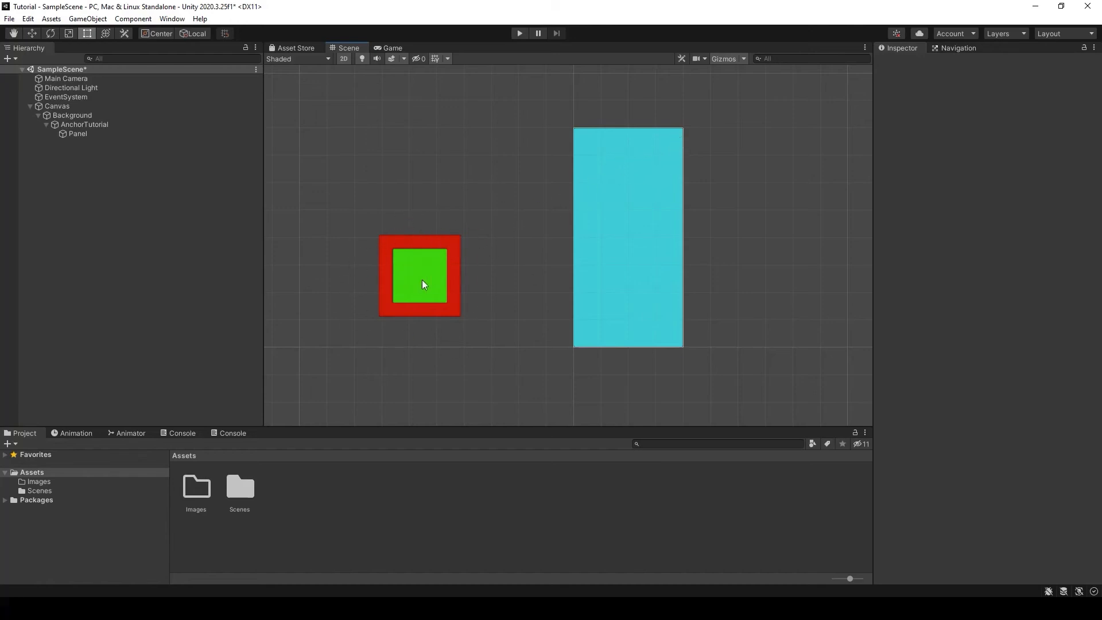
left_click(379, 47)
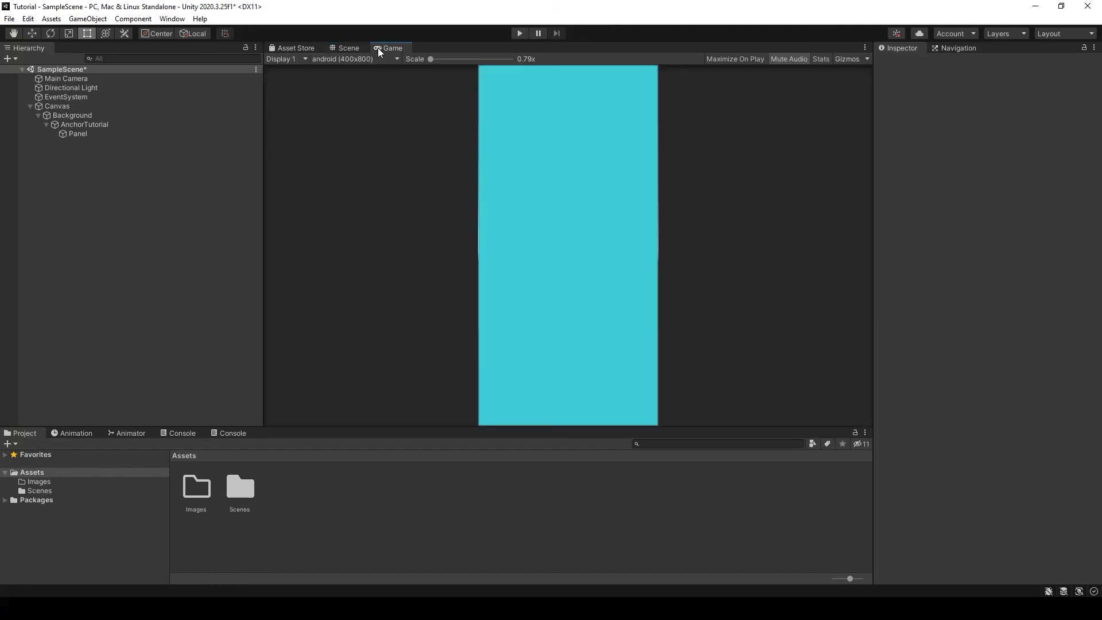
left_click(356, 50)
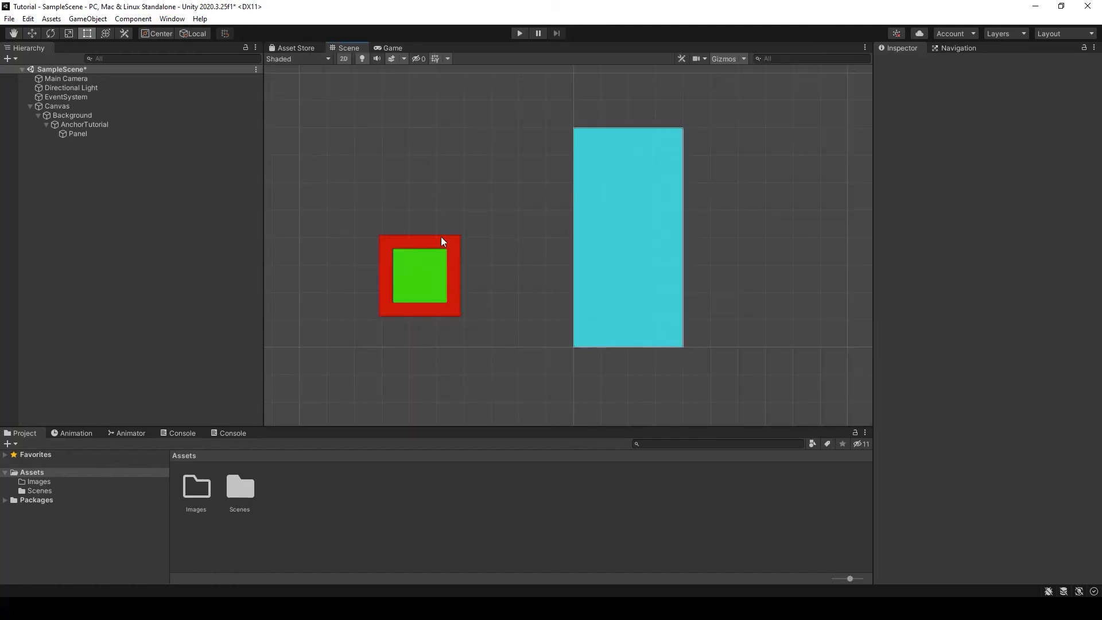
left_click(389, 48)
left_click(361, 49)
left_click(380, 47)
Set the Game view resolution to Regular (1920x1080) and return to the Scene view with the whole canvas in frame
left_click(370, 59)
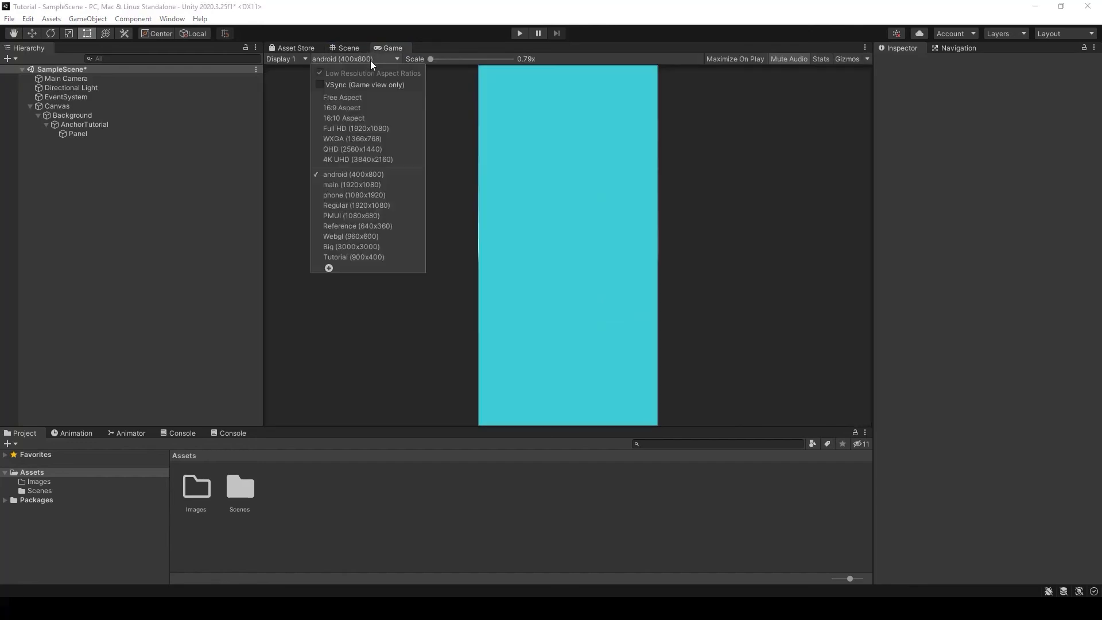
left_click(385, 207)
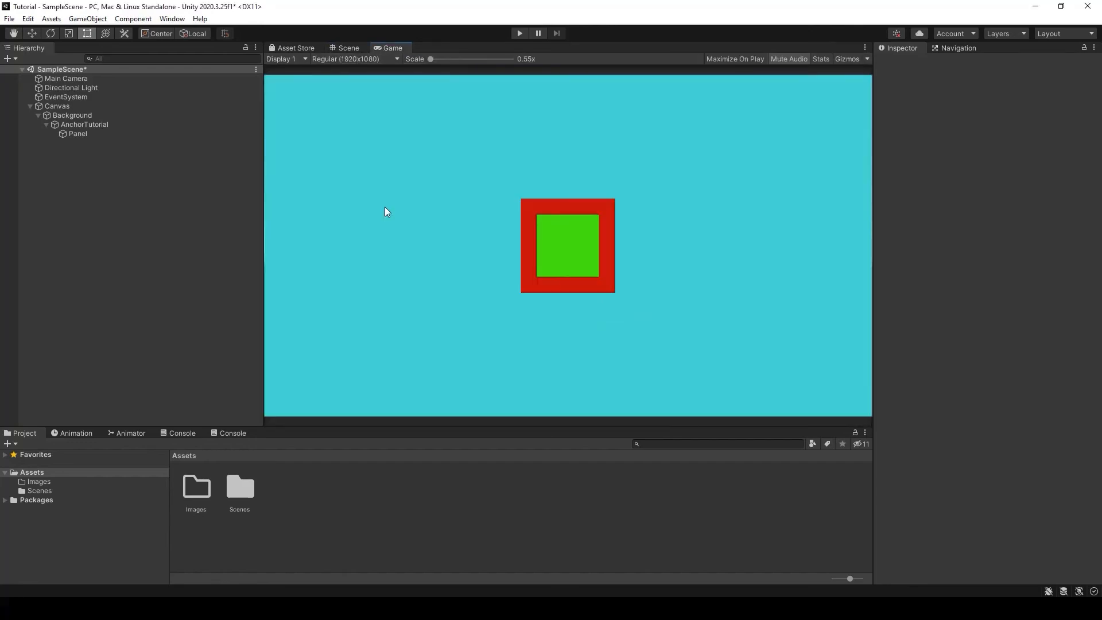
left_click(353, 49)
scroll(738, 235, "down", 2)
middle_click_drag(738, 235, 491, 263)
scroll(491, 263, "up", 2)
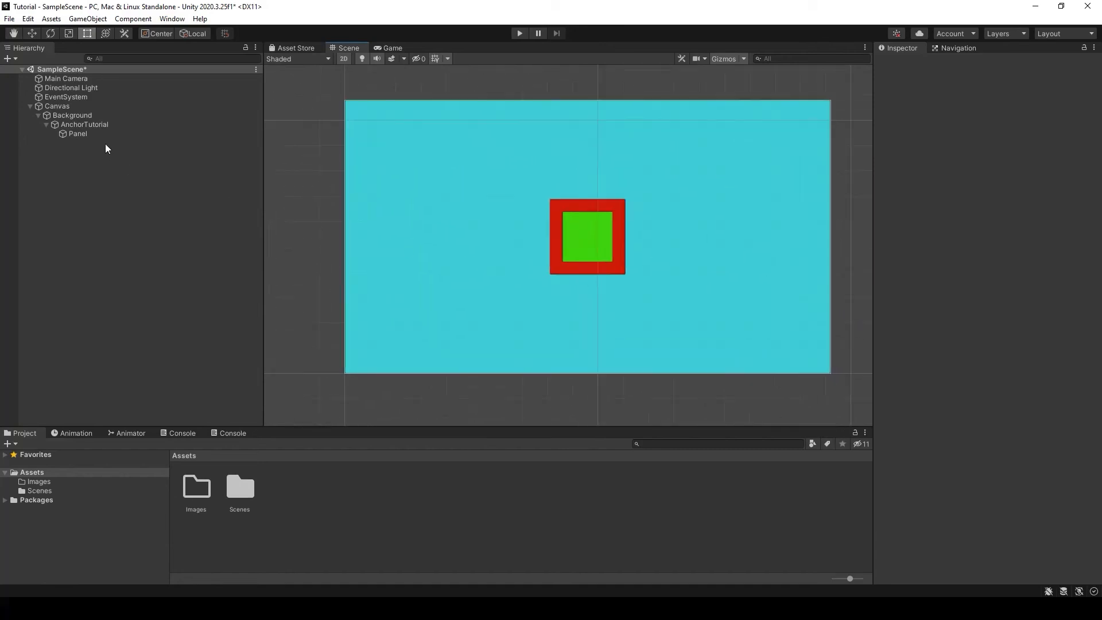
Anchor AnchorTutorial to middle center
left_click(88, 133)
left_click(88, 125)
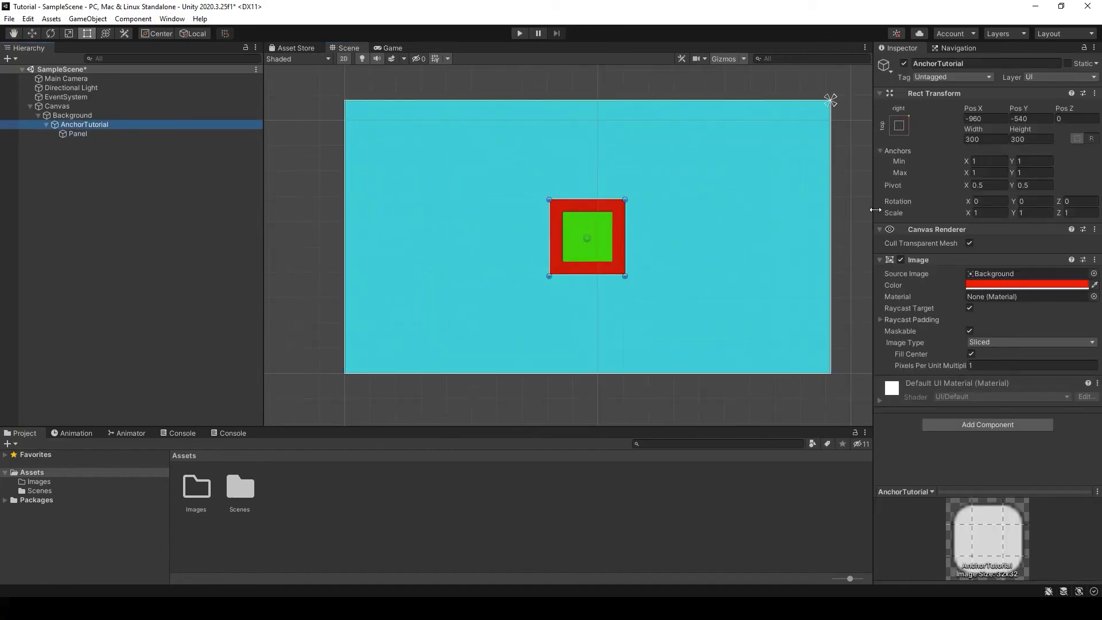
left_click(898, 126)
left_click(962, 240)
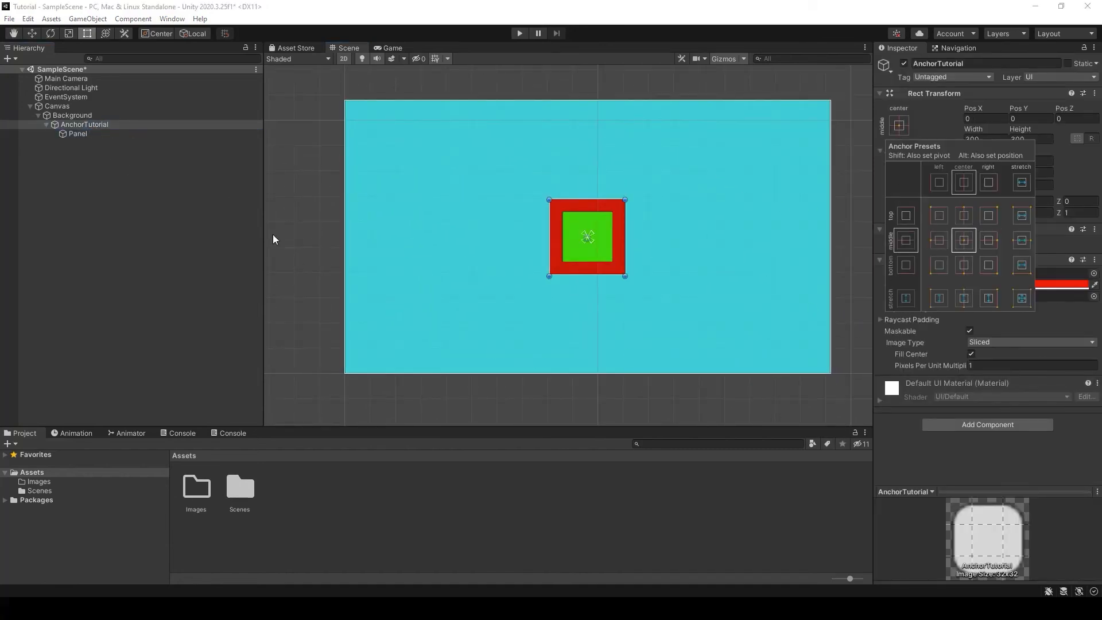
Preview the centre-anchored AnchorTutorial in the Game view at android (400x800)
left_click(382, 49)
left_click(372, 58)
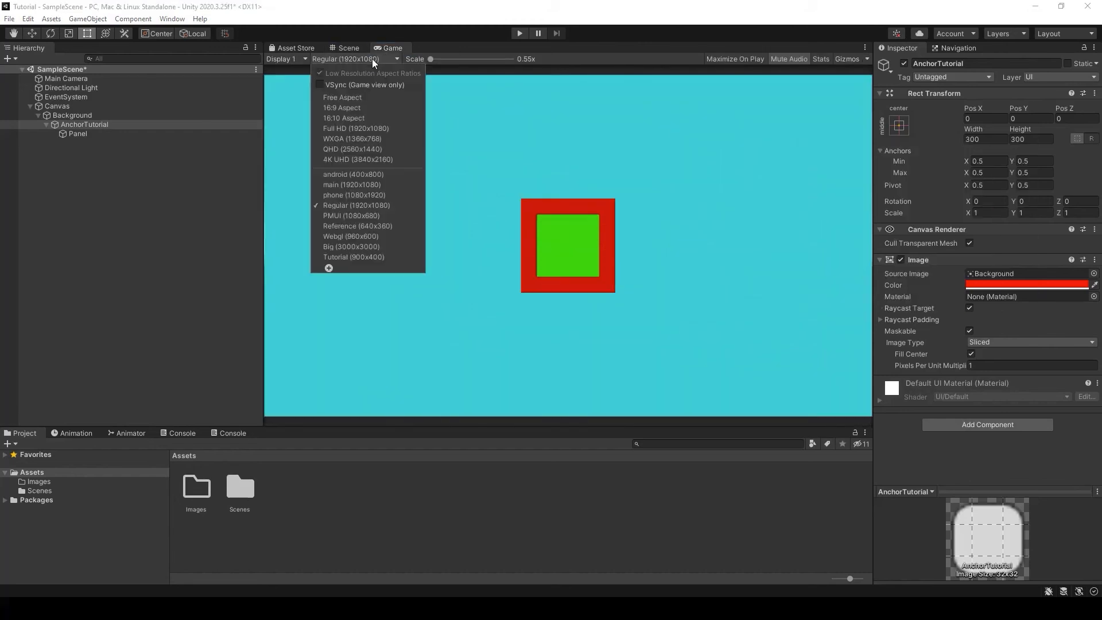
left_click(372, 174)
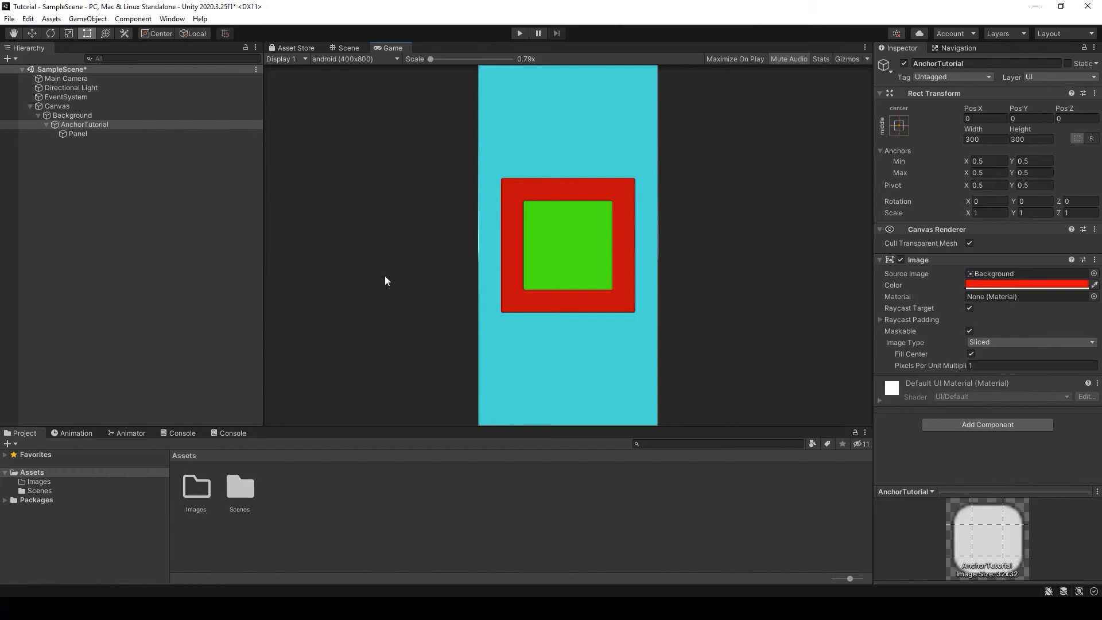
Set the Canvas's UI Scale Mode to Scale With Screen Size, with reference resolution 400 by 800 and Match fully on Width (0)
left_click(63, 107)
left_click(887, 489)
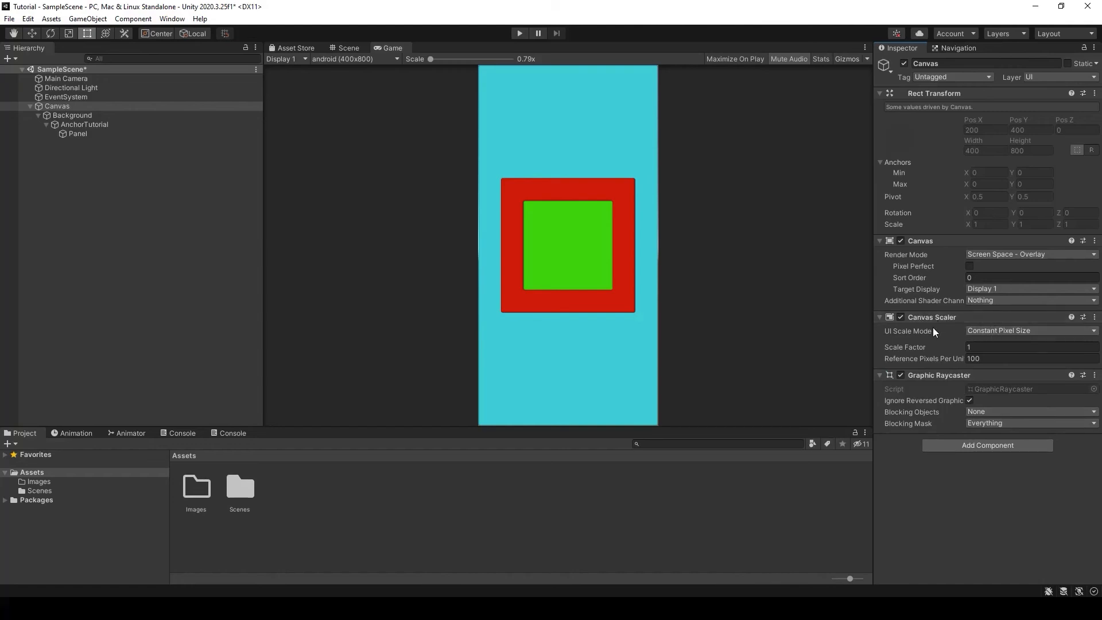
left_click(977, 331)
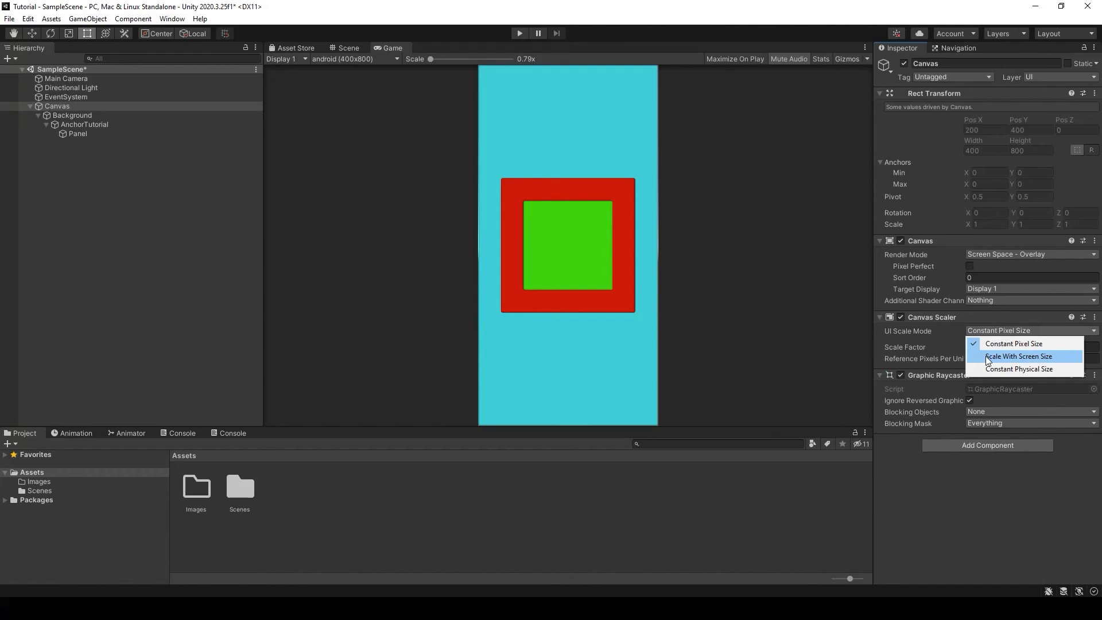
left_click(986, 356)
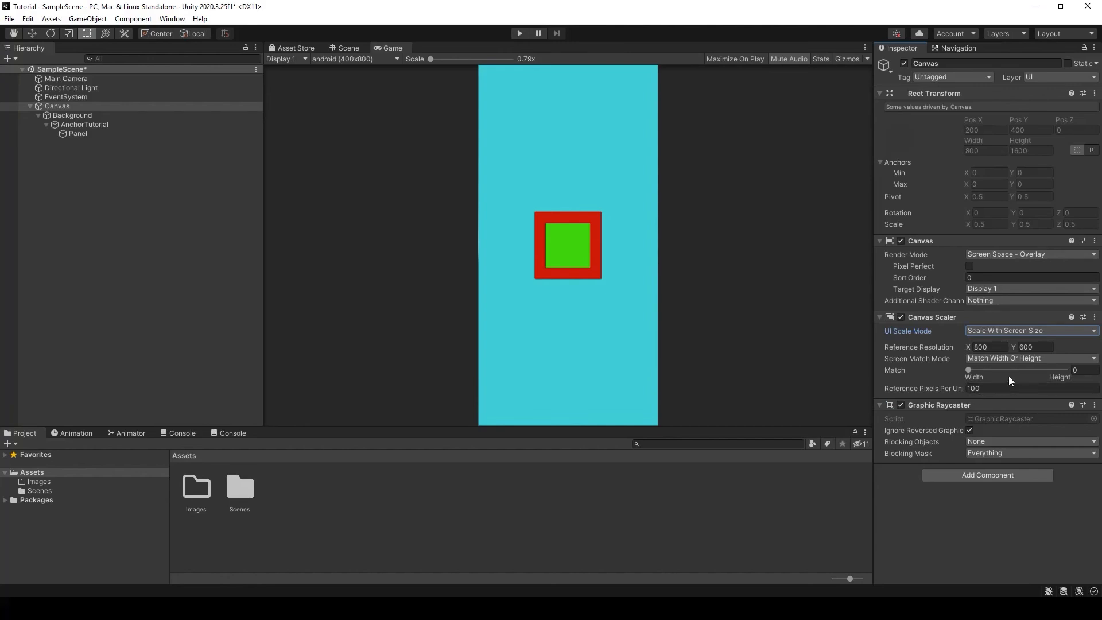
left_click(994, 347)
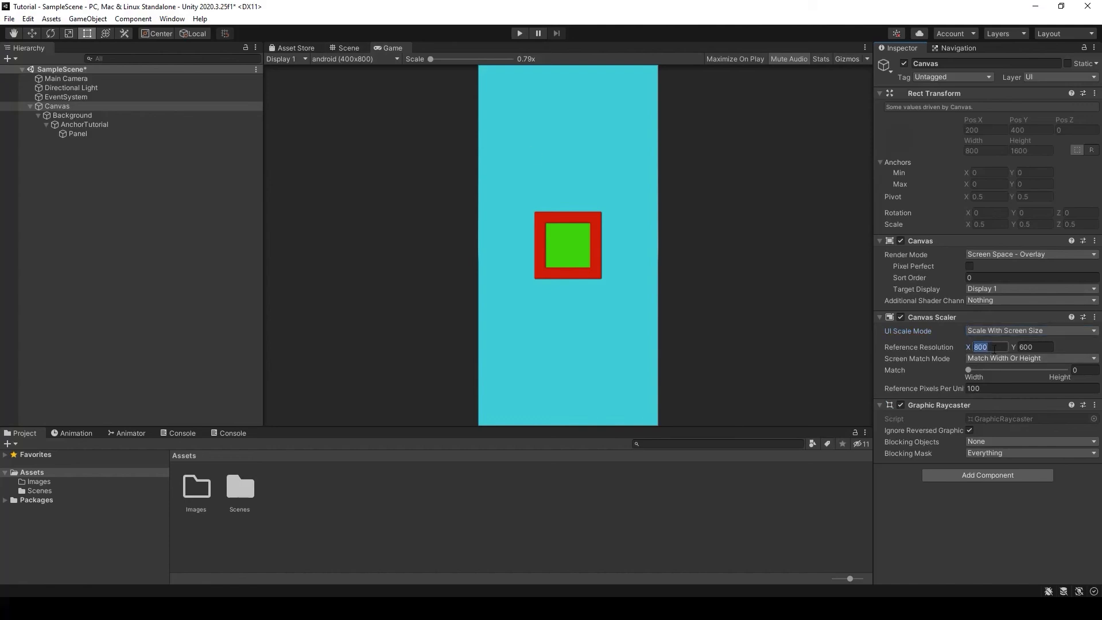
type("400")
left_click(1049, 347)
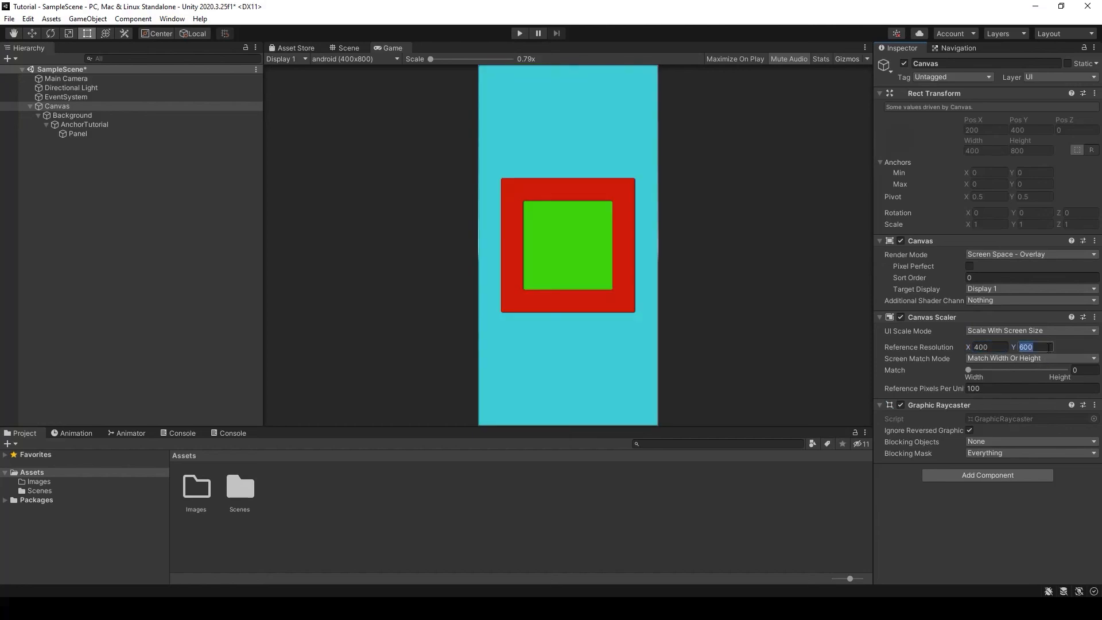
type("8000")
left_click_drag(969, 370, 941, 370)
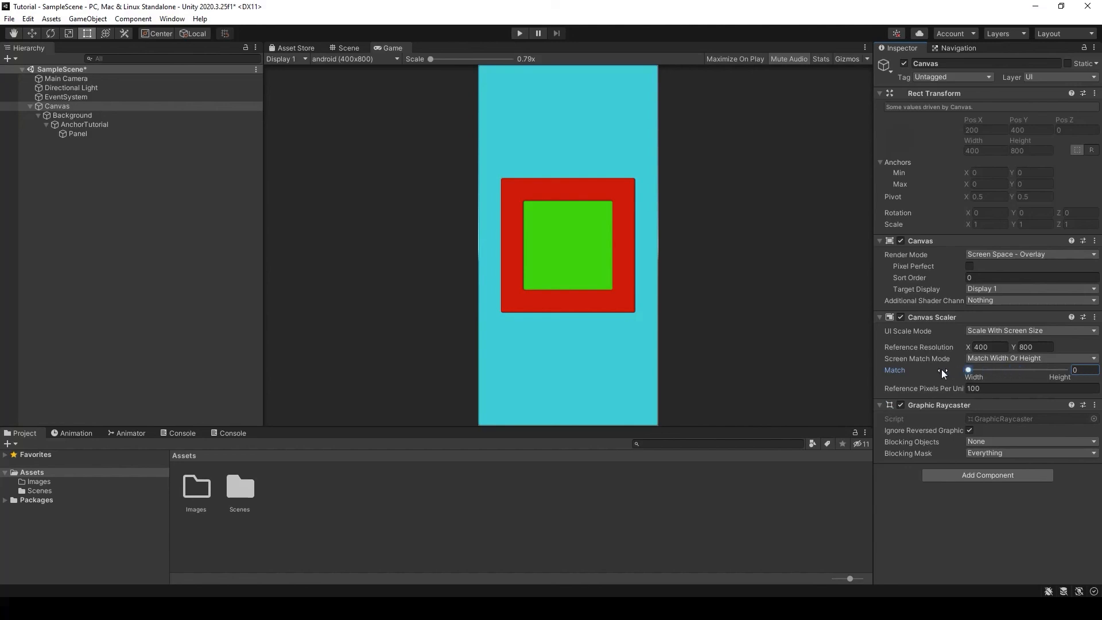
Add an unlabelled fixed-resolution Game view preset of 800x1200 and preview the panels with it
left_click(383, 57)
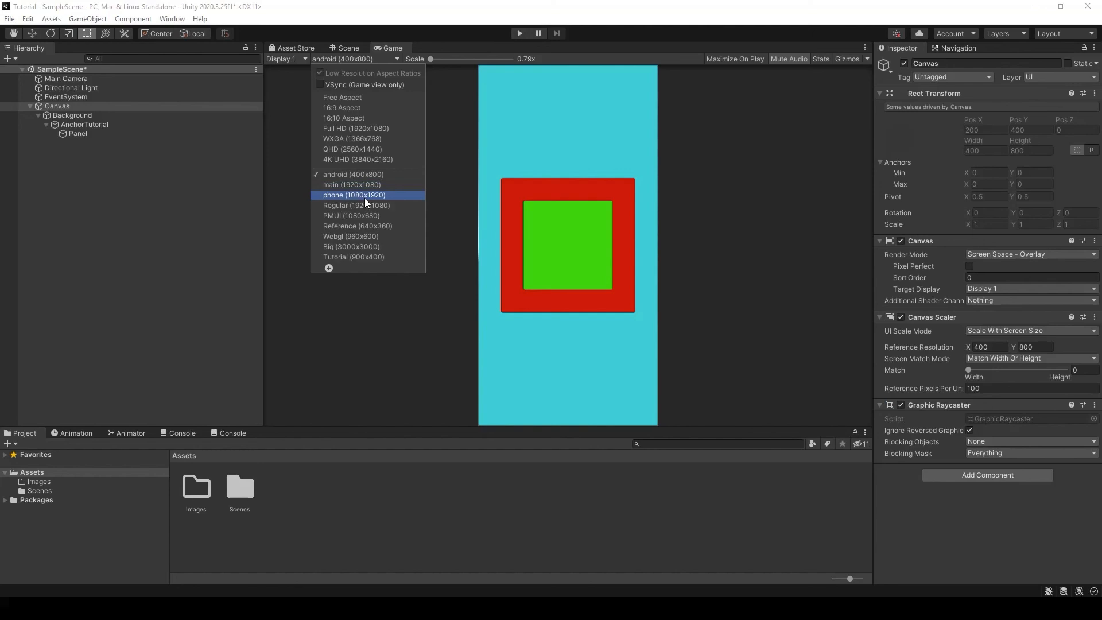
left_click(329, 268)
left_click(404, 309)
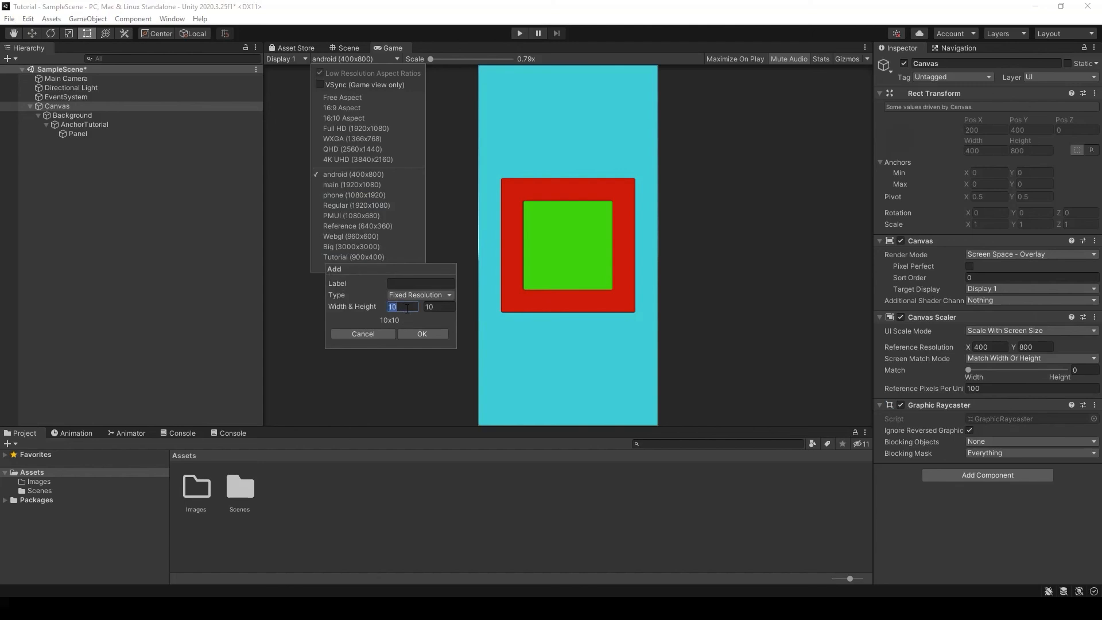
type("800")
left_click(441, 304)
type("1200")
left_click(411, 335)
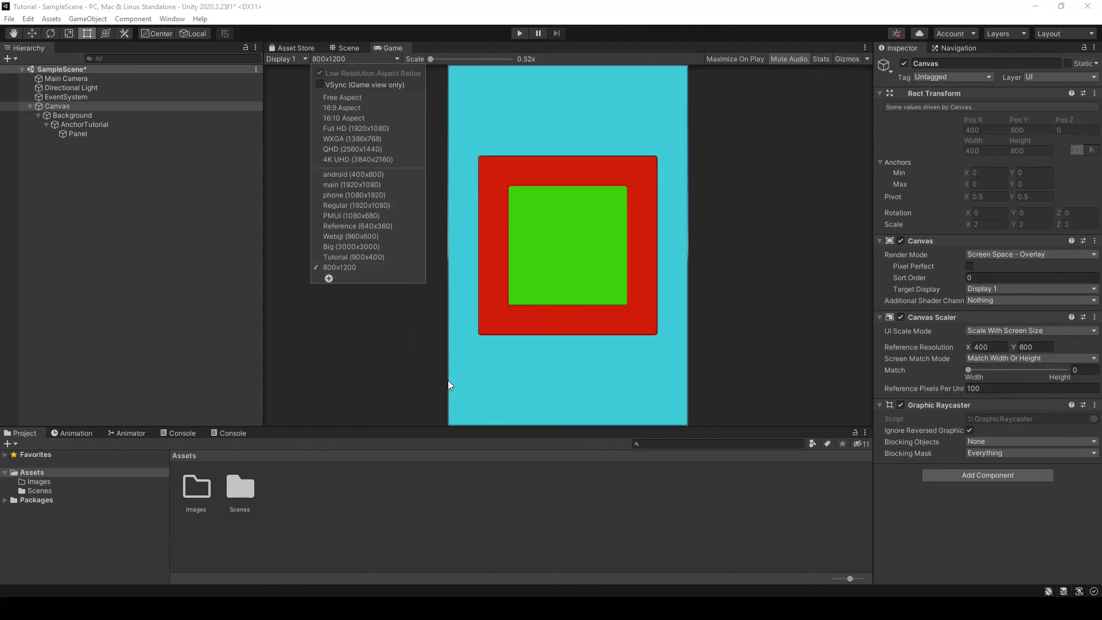
left_click(404, 354)
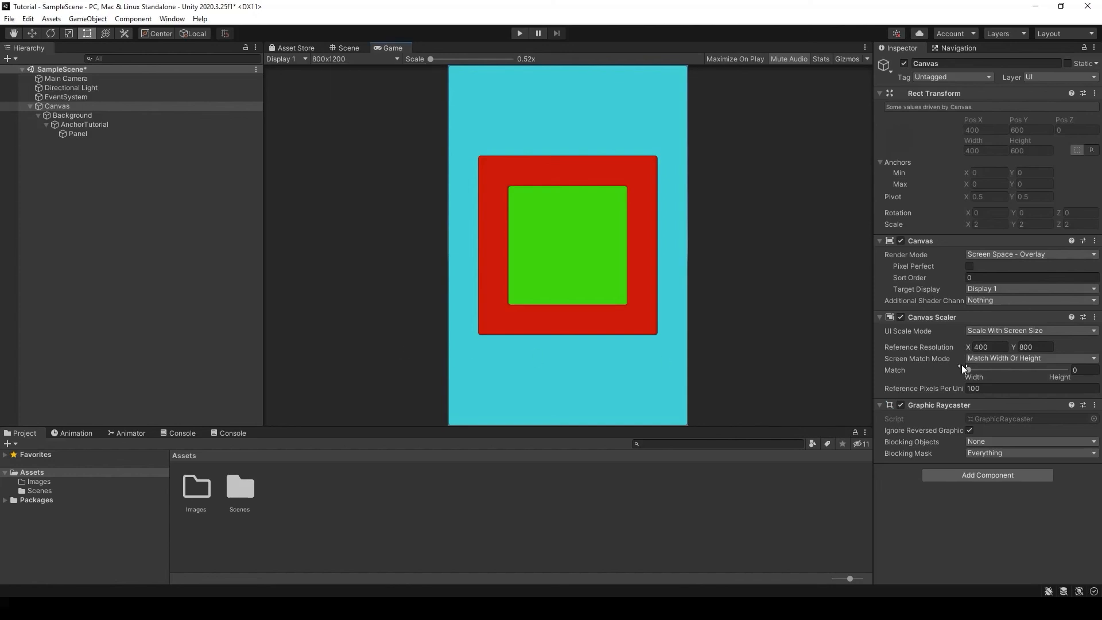
Keep the Canvas Scaler's Match at 0 and set its UI Scale Mode back to Constant Pixel Size
left_click_drag(968, 369, 949, 398)
mouse_move(970, 369)
left_mouse_down()
mouse_move(1058, 380)
mouse_move(957, 380)
left_mouse_up()
left_click(983, 331)
left_click(987, 342)
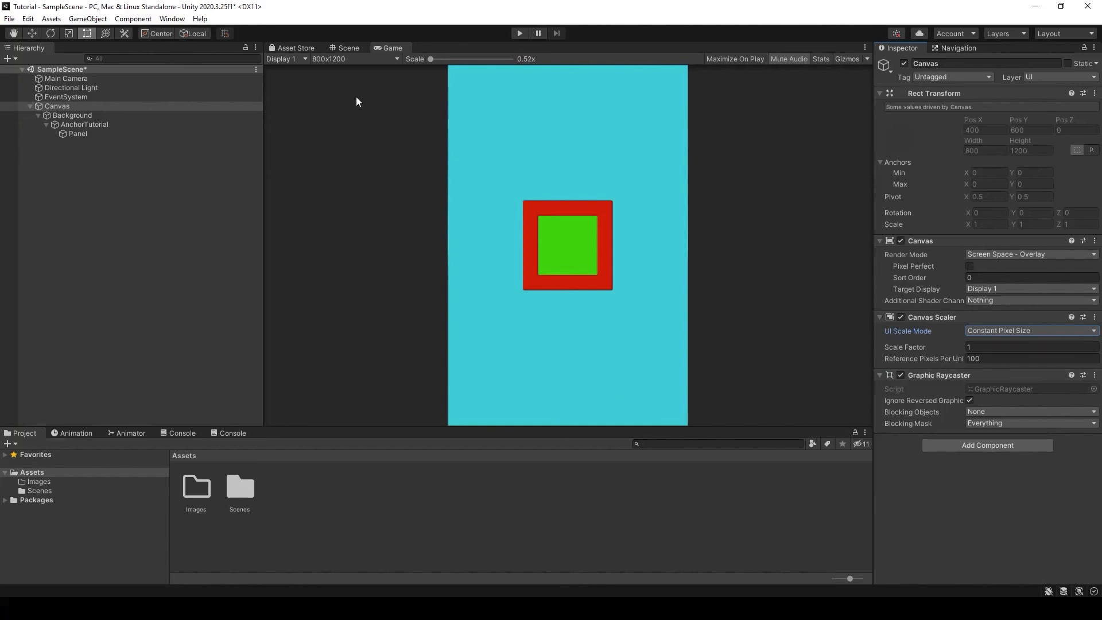
Switch the Game view to Regular (1920x1080) and go back to the Scene view
left_click(359, 58)
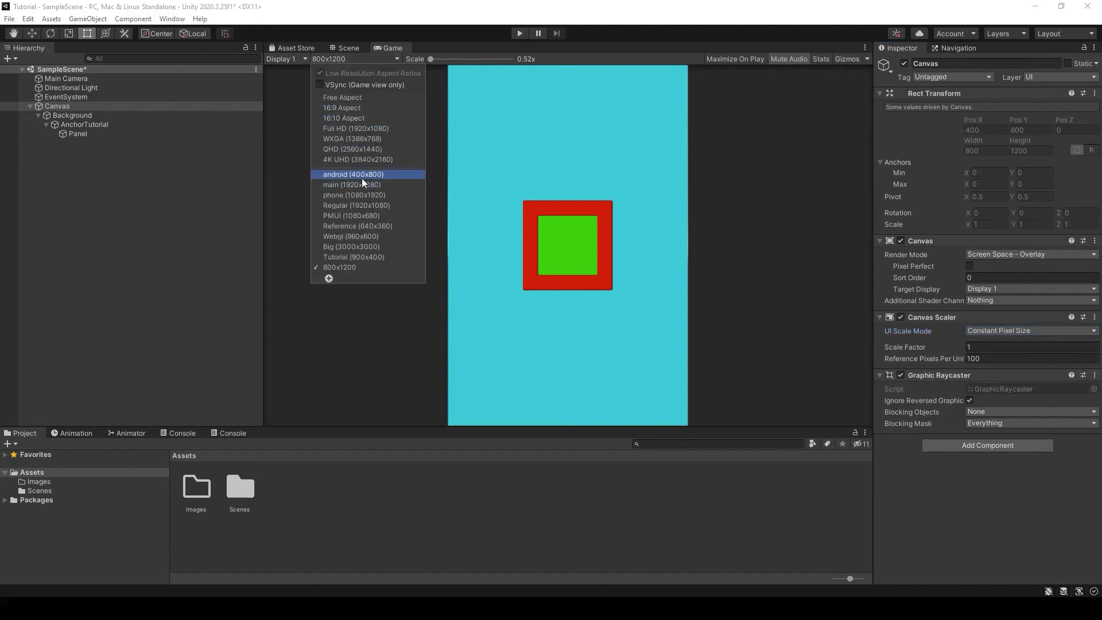
left_click(368, 205)
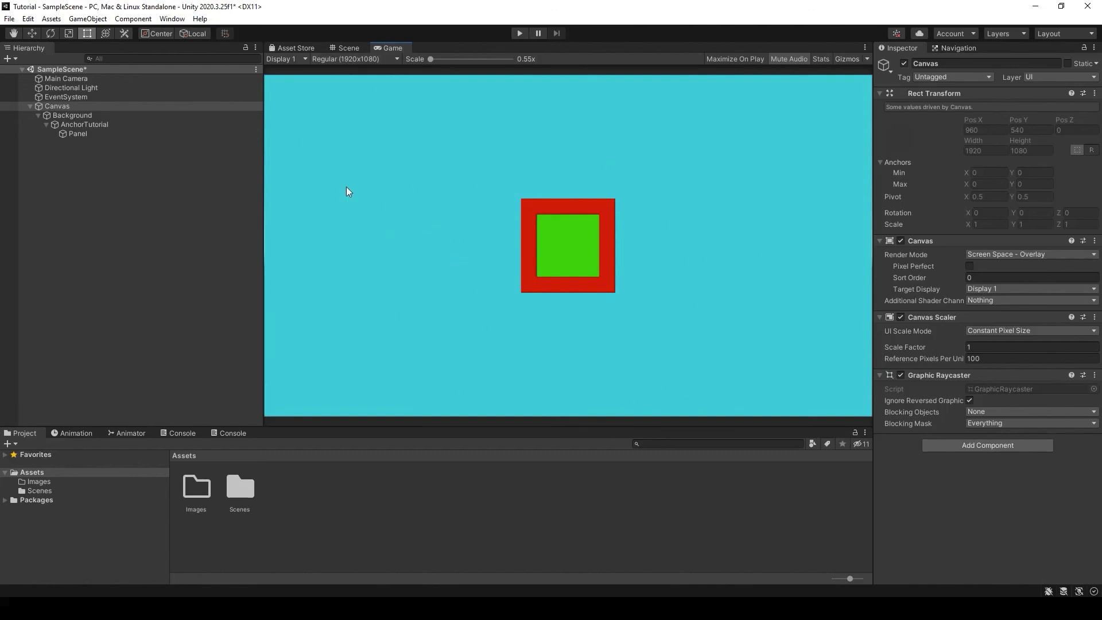
left_click(344, 48)
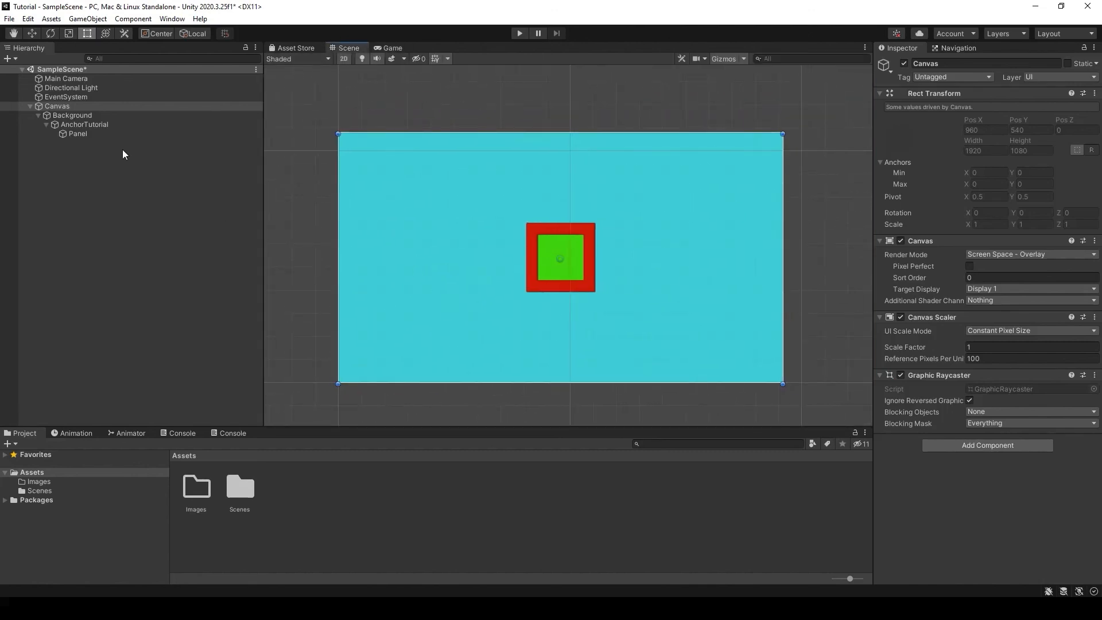
Delete AnchorTutorial together with its nested Panel, and select the Background object
left_click(111, 132)
left_click(109, 125)
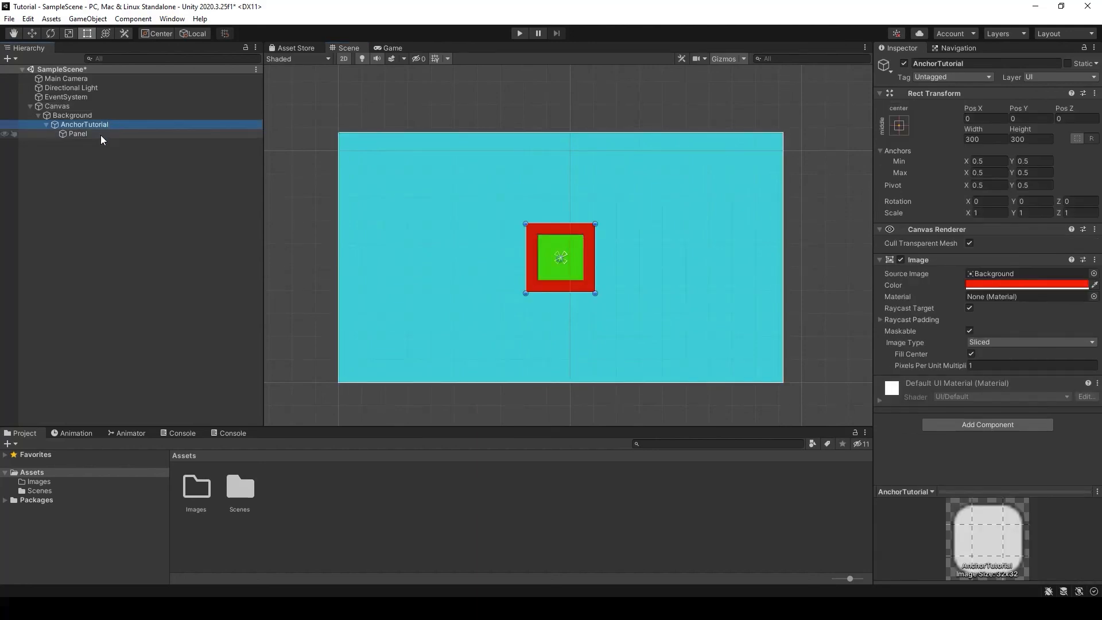
left_click(100, 135)
left_click(96, 127)
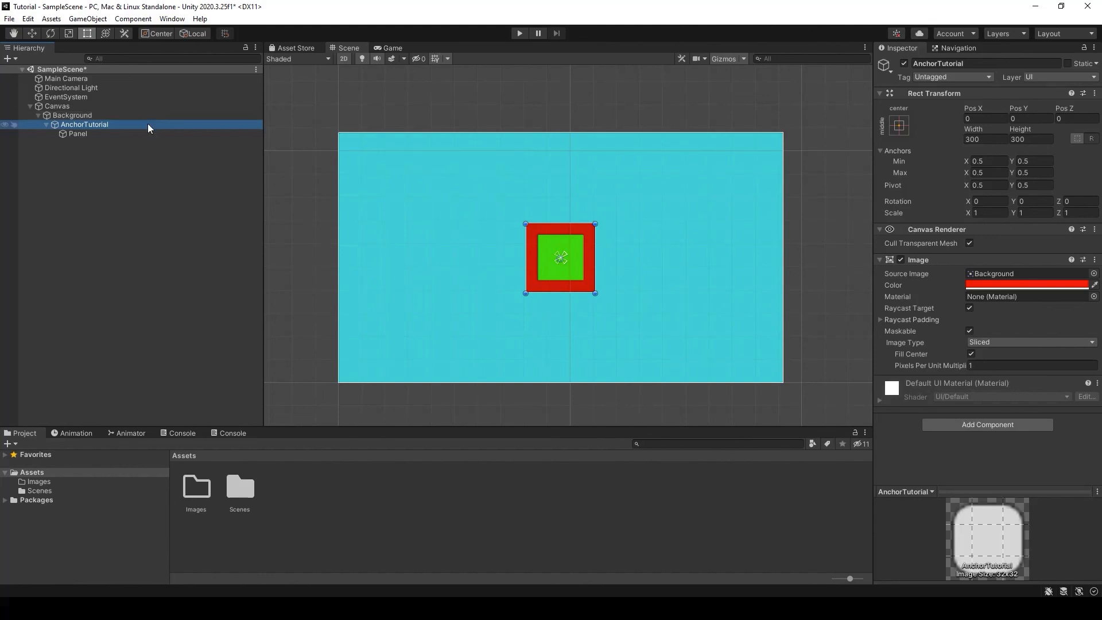
right_click(75, 127)
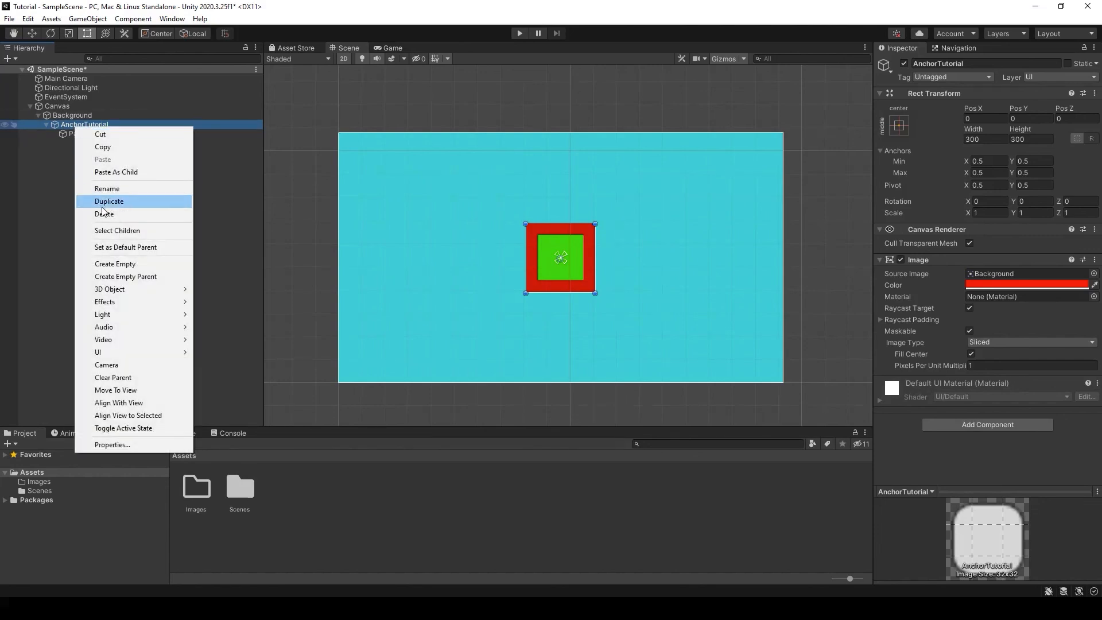
left_click(101, 211)
left_click(61, 118)
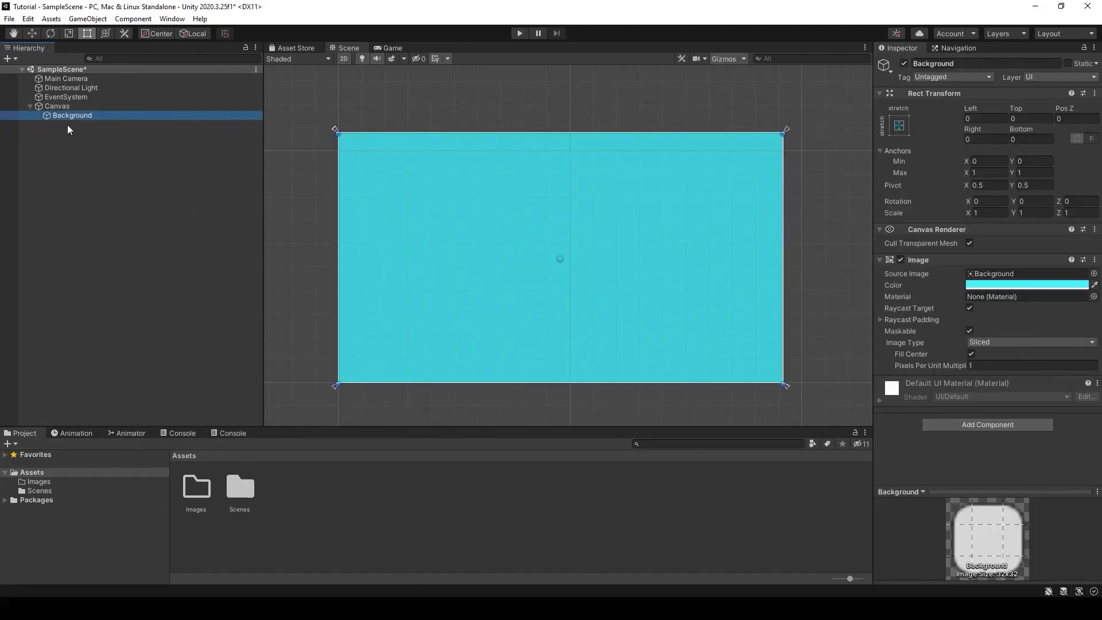